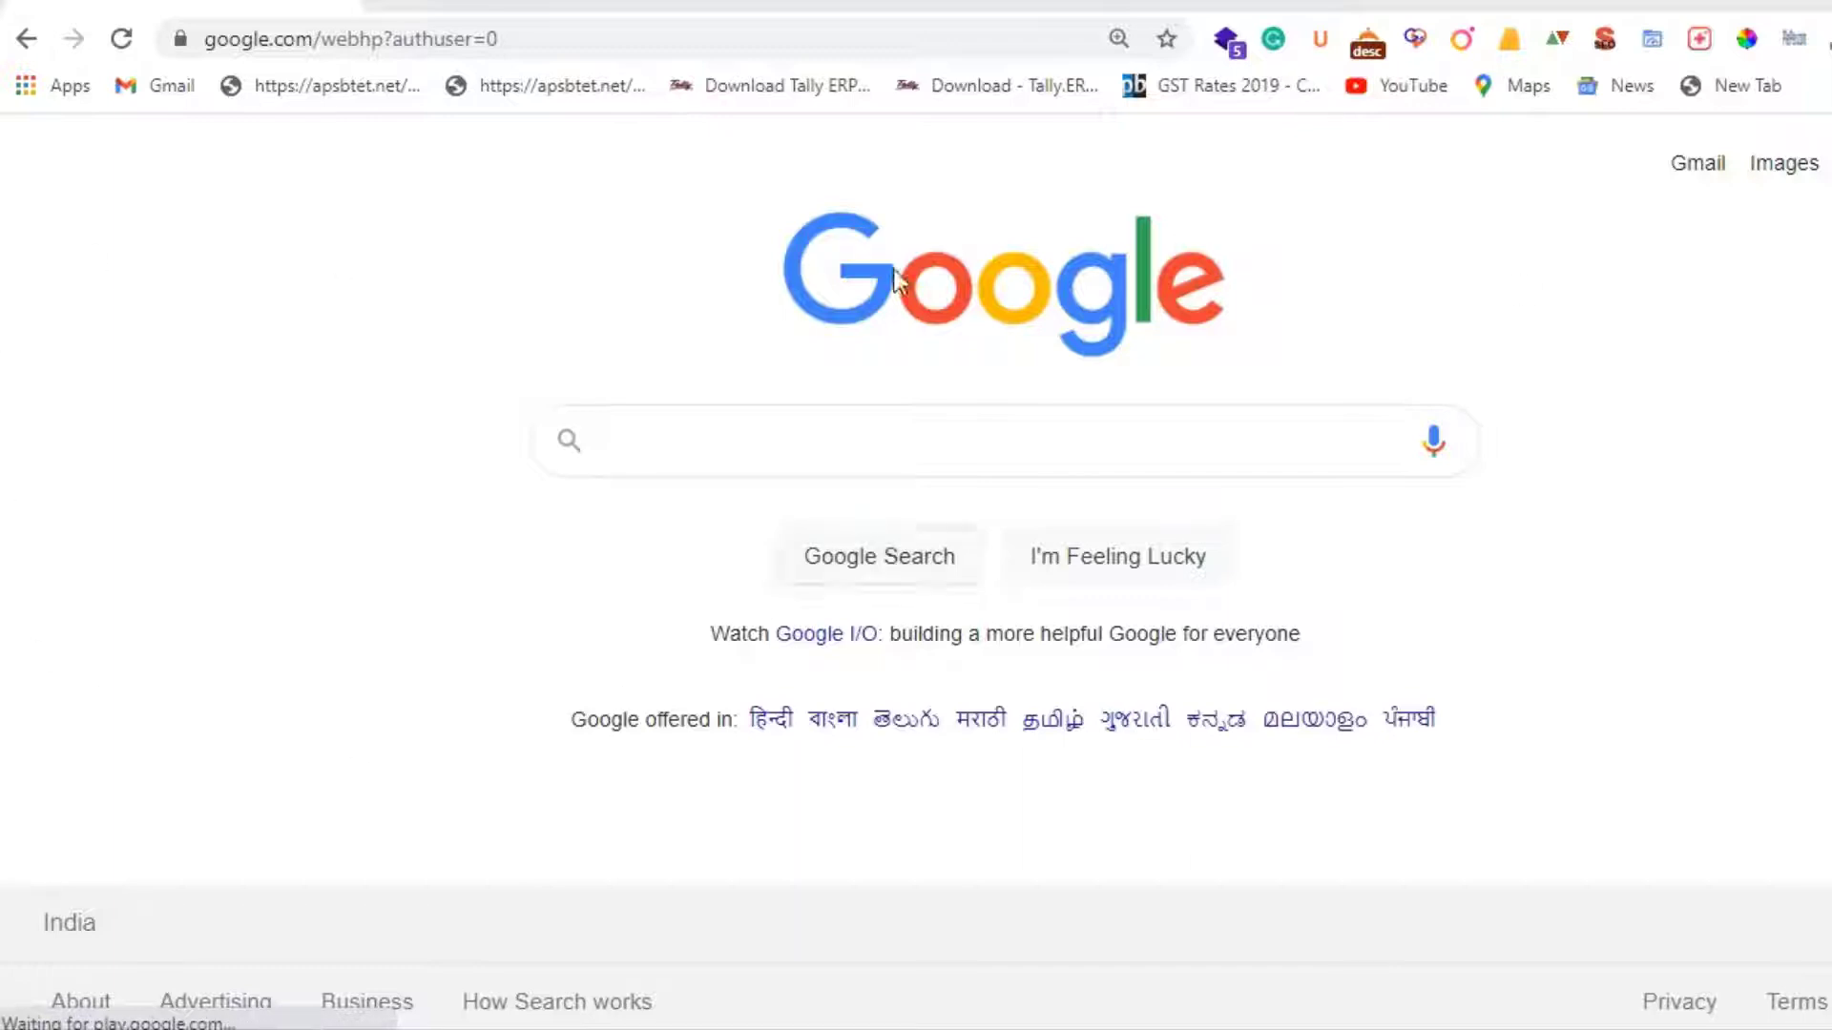
# Search Google for "download visual studio 2019" and open Microsoft's Visual Studio downloads page
pyautogui.click(513, 45)
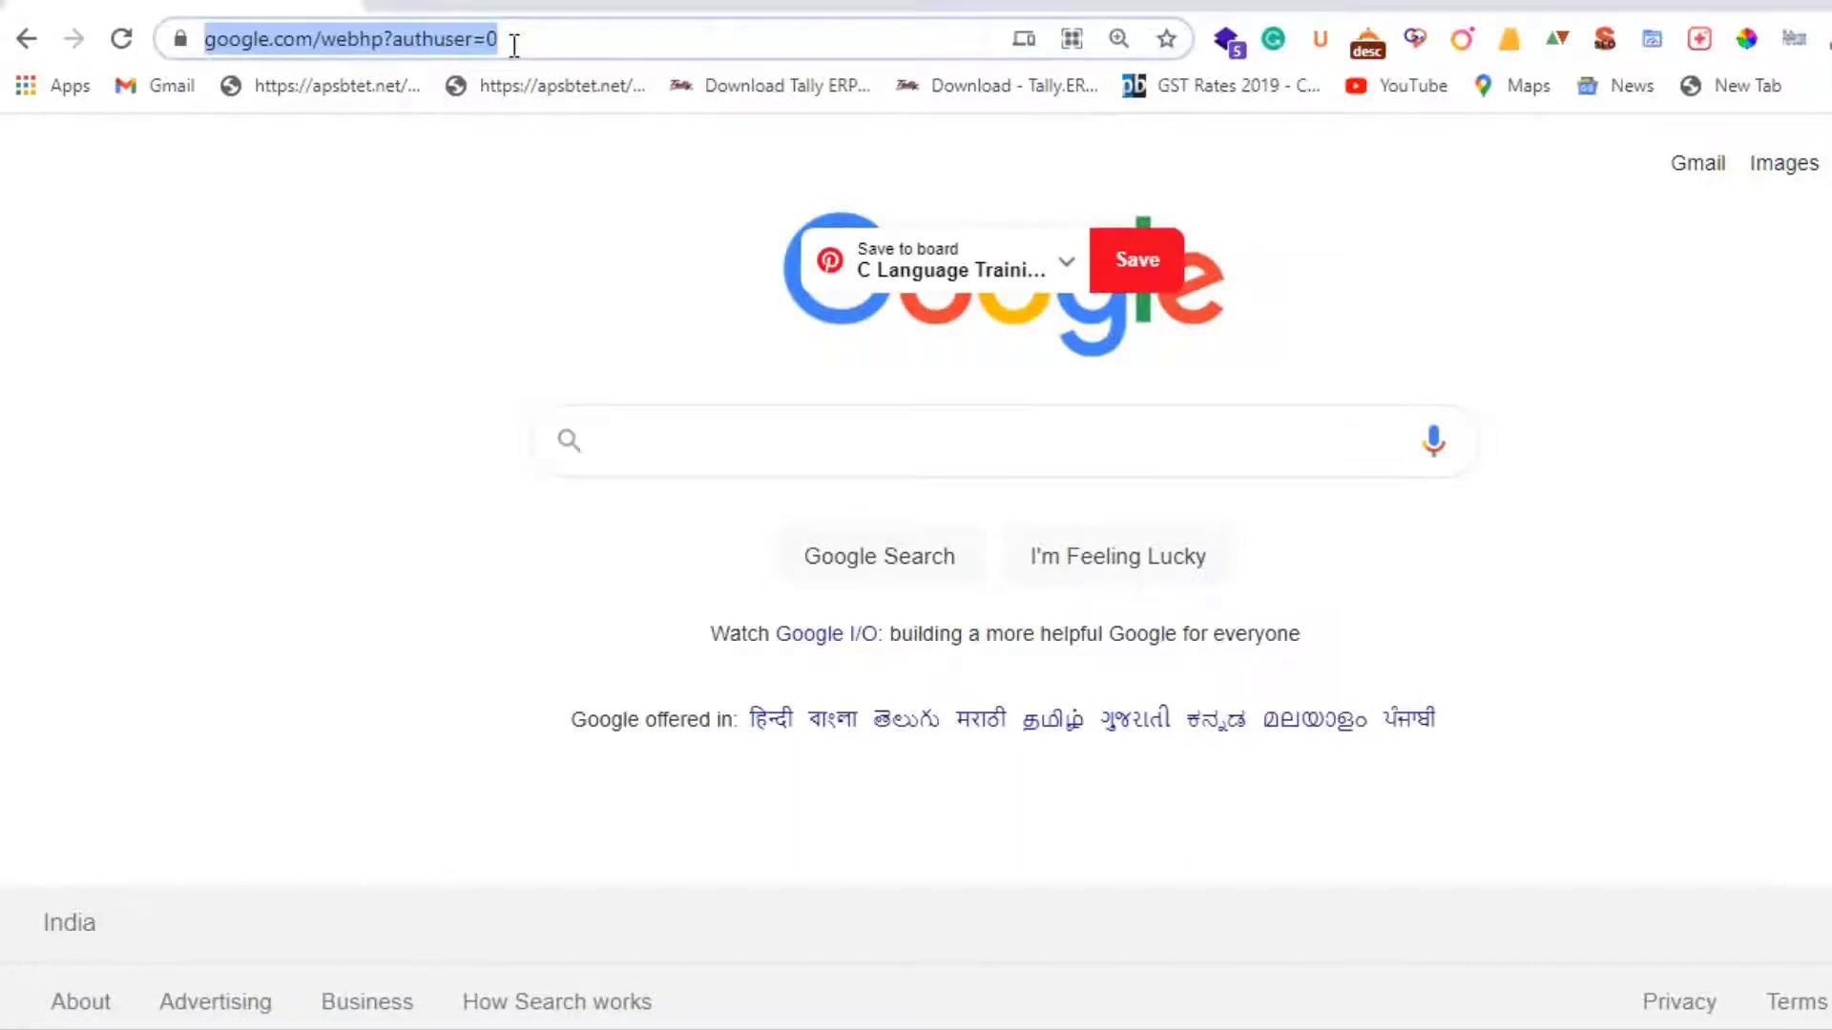
pyautogui.write('do')
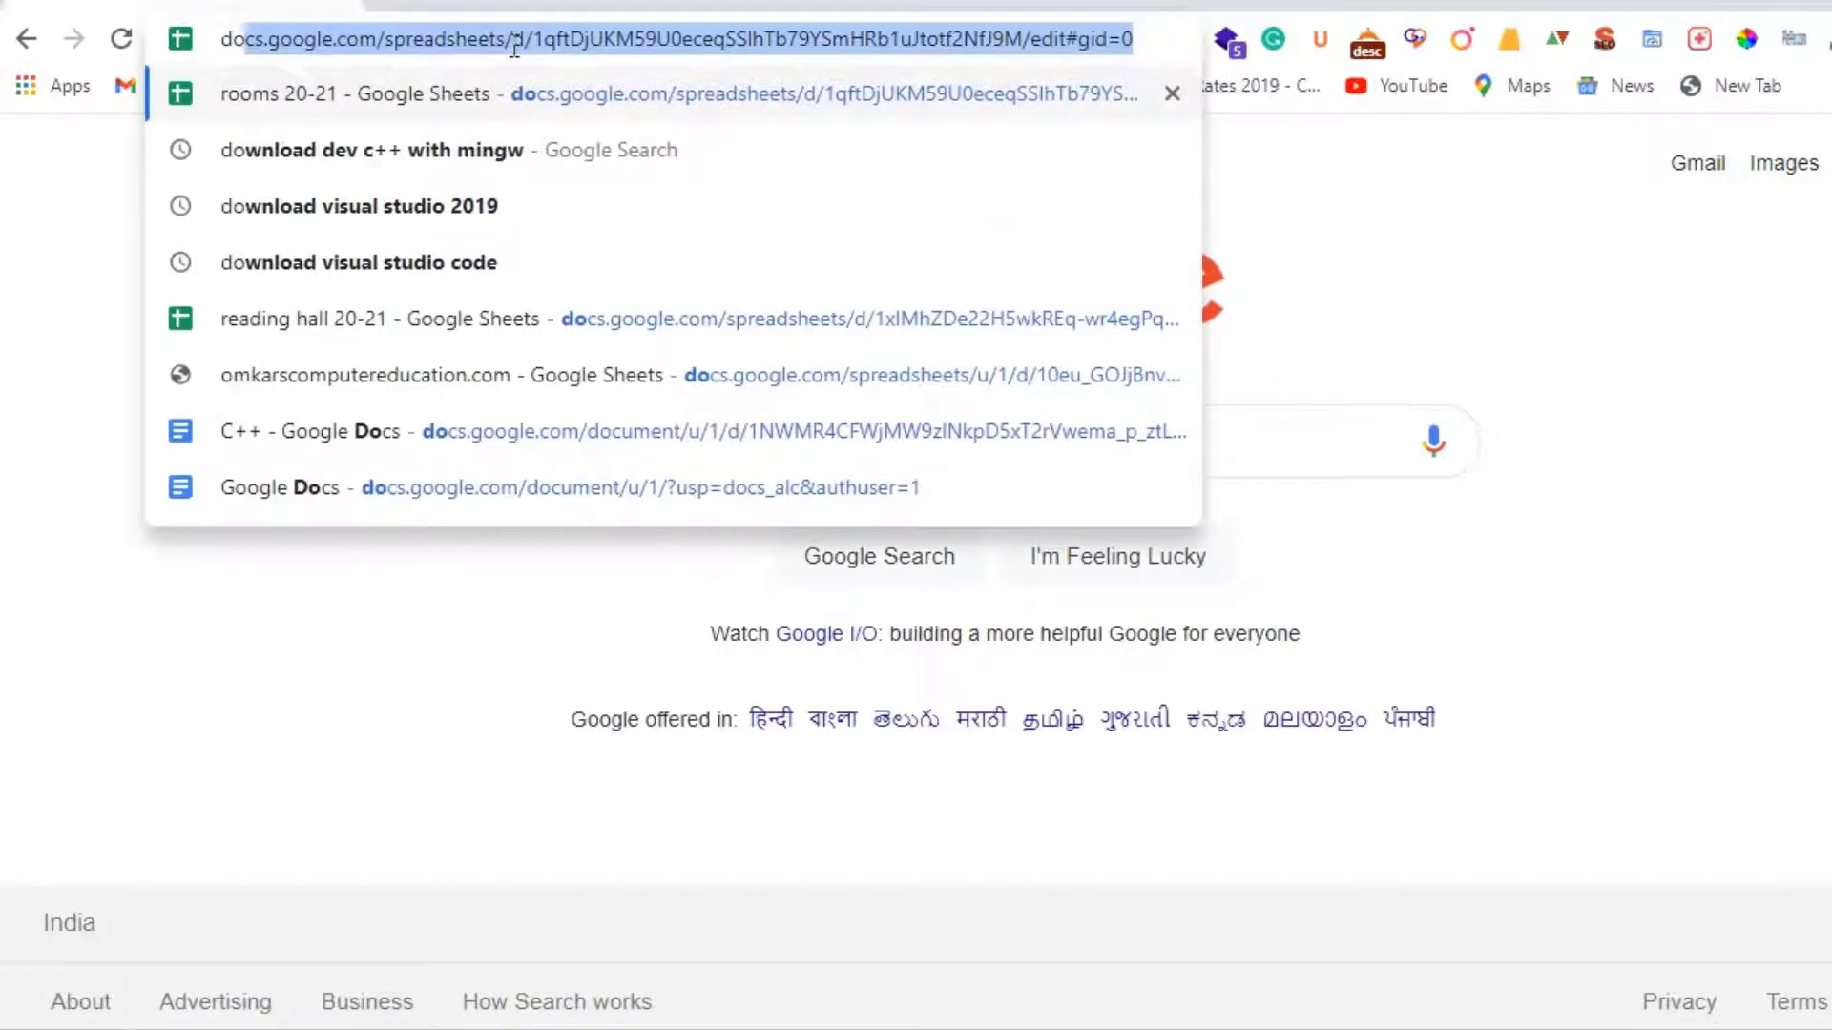
pyautogui.write('wnl')
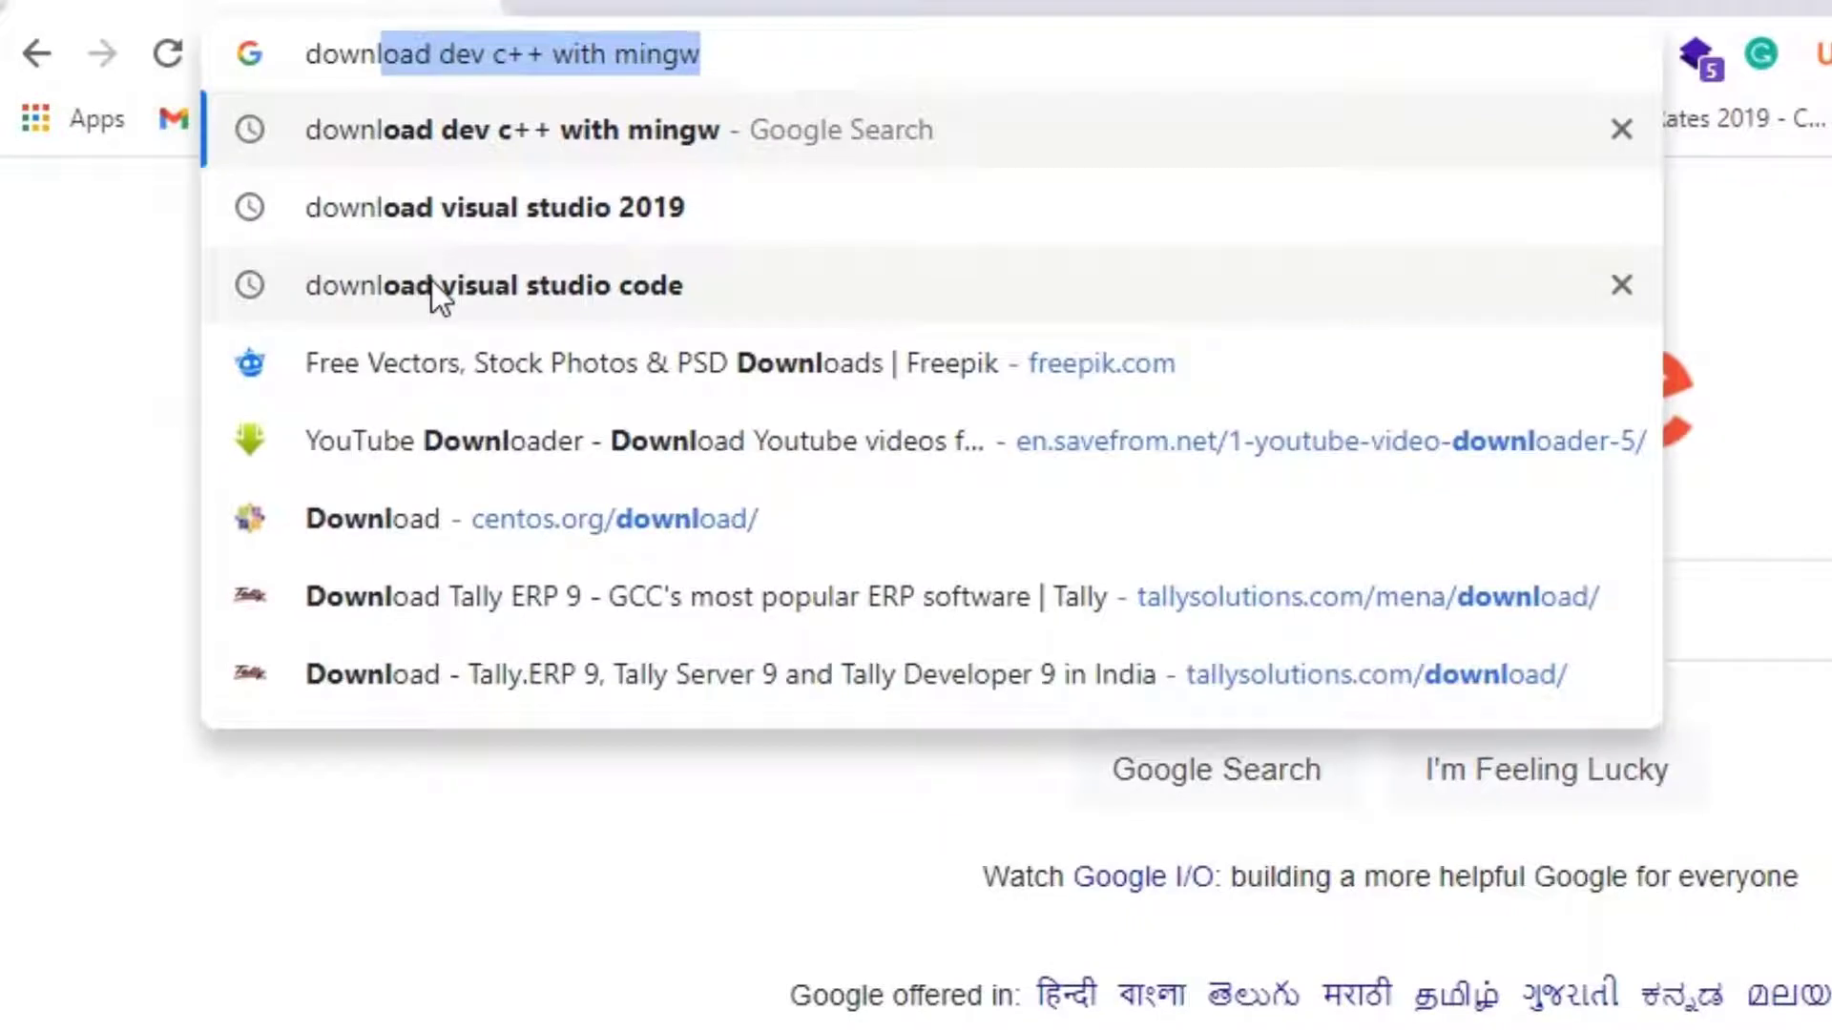
pyautogui.click(453, 218)
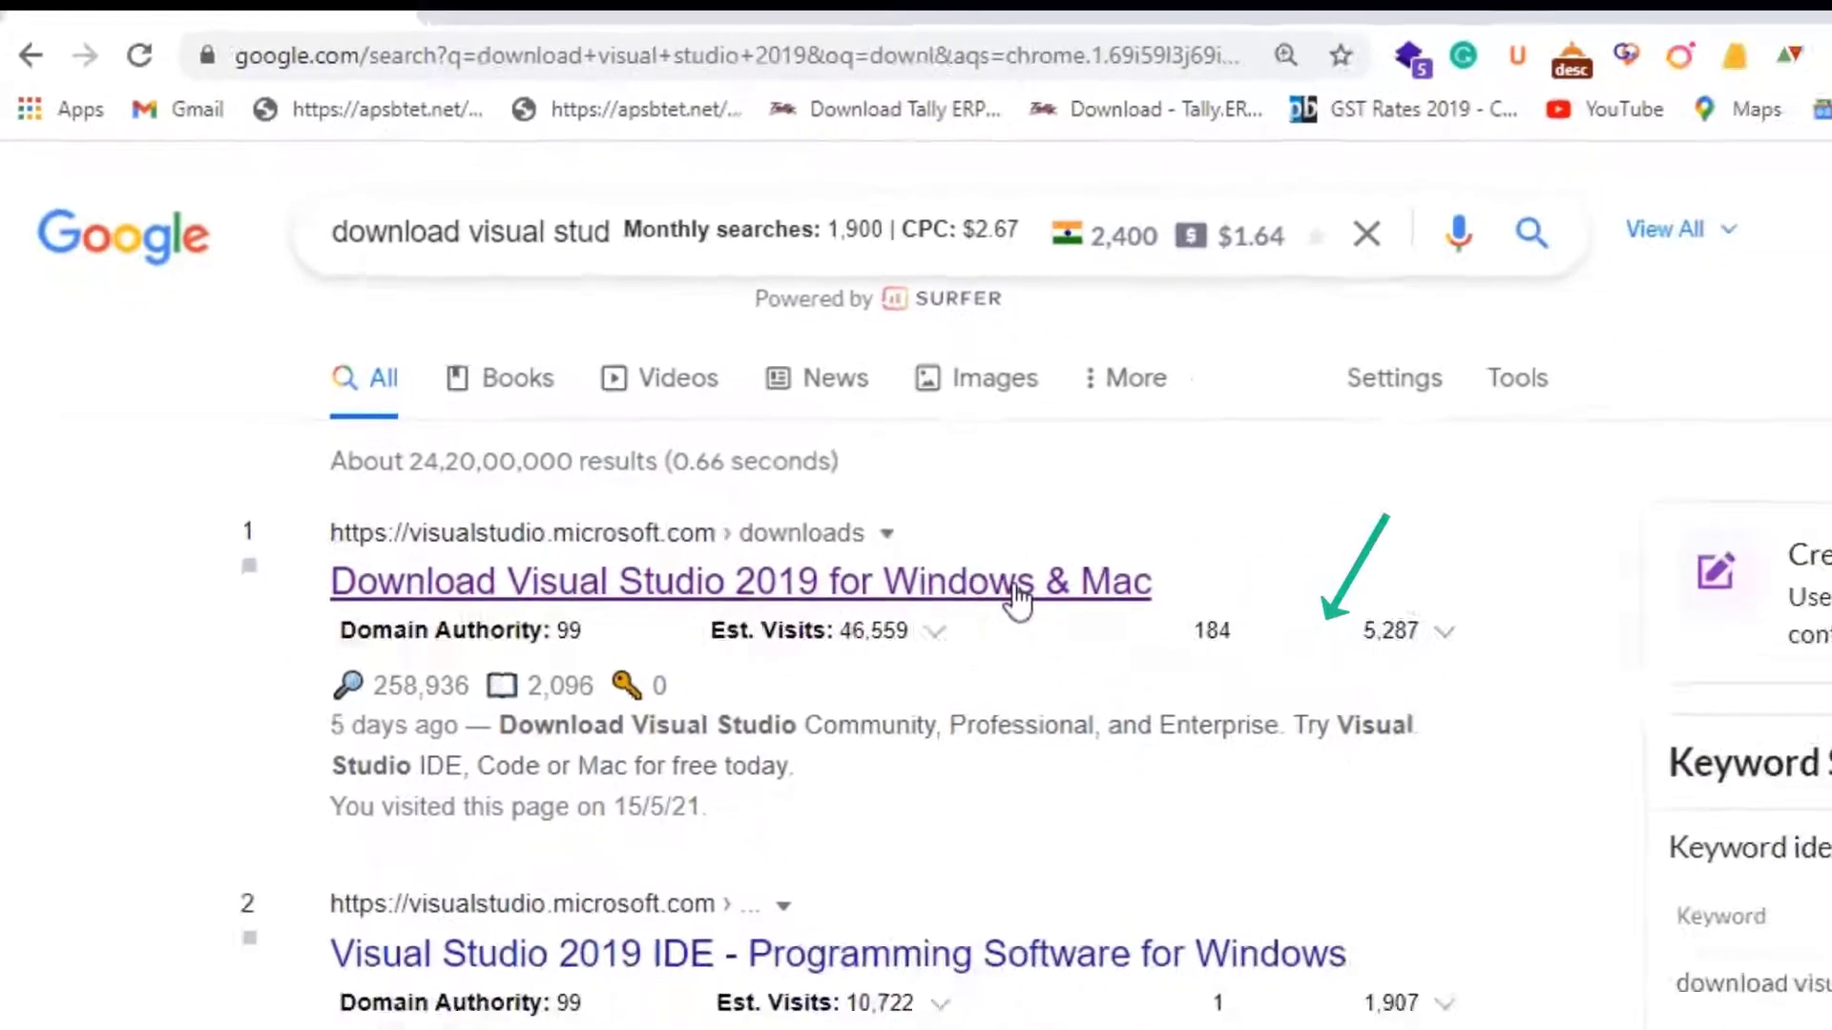
pyautogui.click(1015, 585)
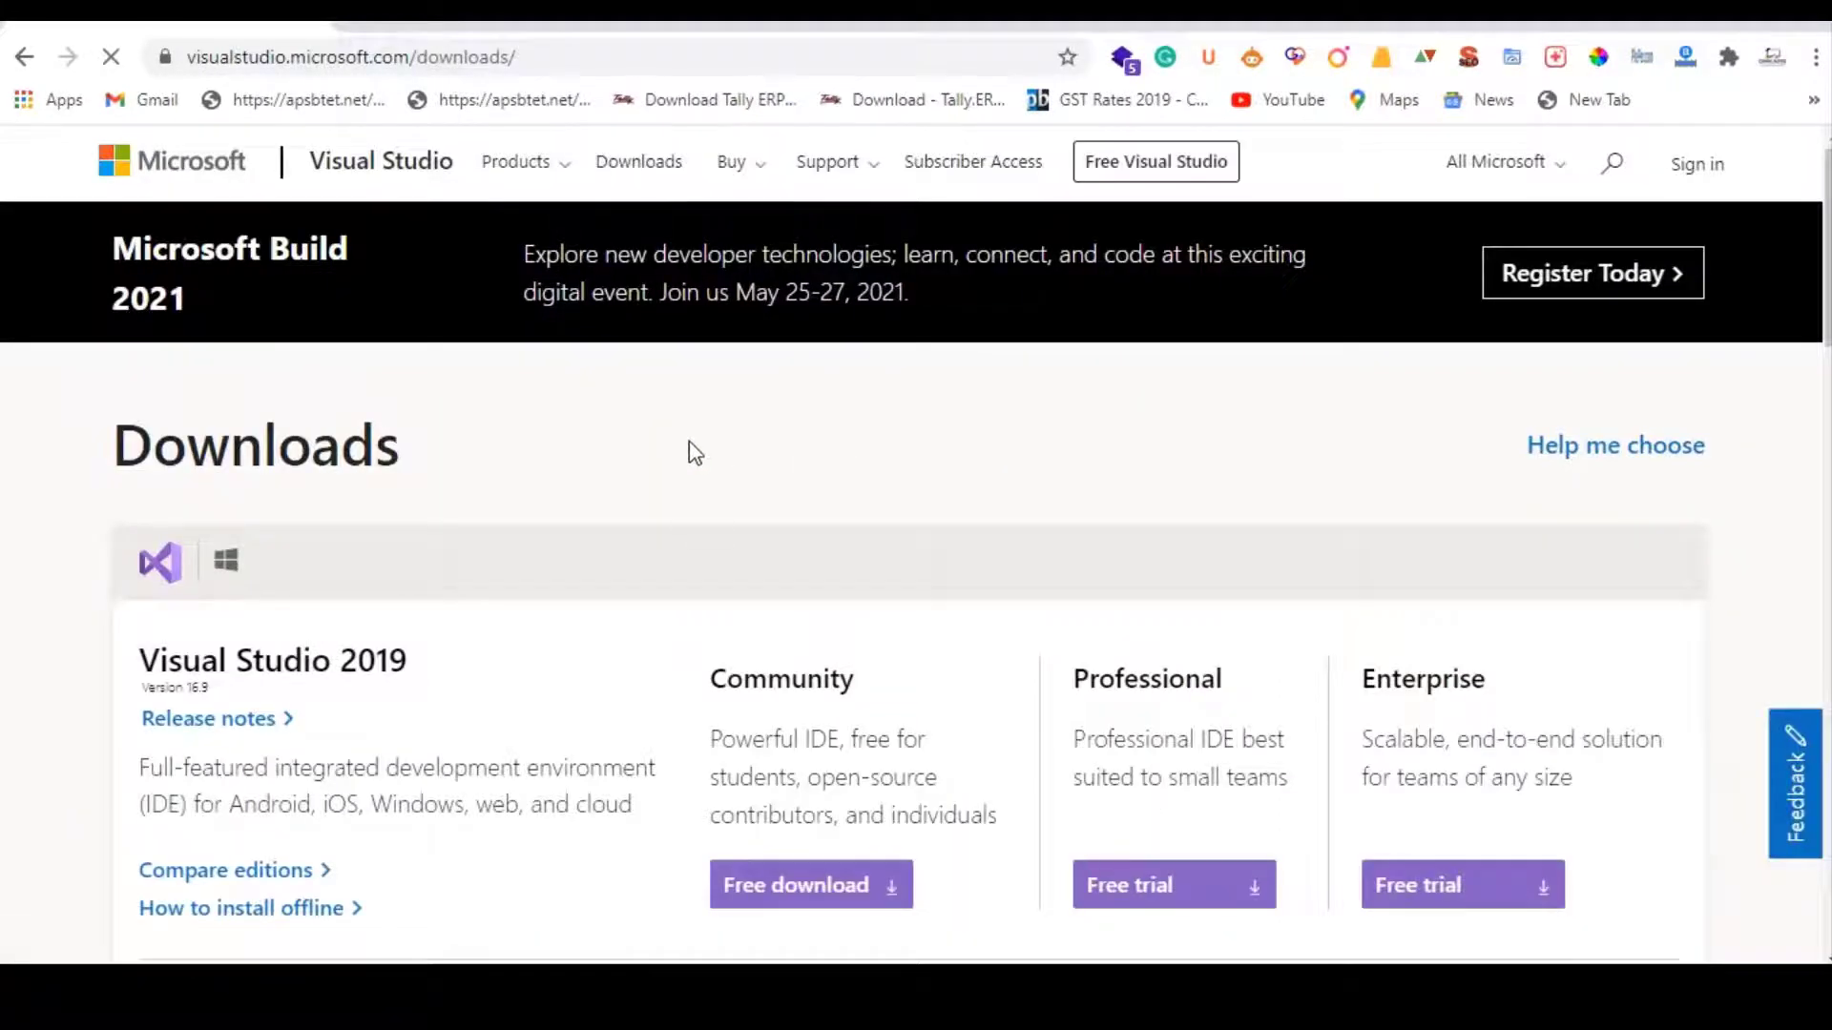
# Examine the Visual Studio 2019 editions, Visual Studio for Mac and the platform installers offered for Visual Studio Code
pyautogui.scroll(-4, 687, 472)
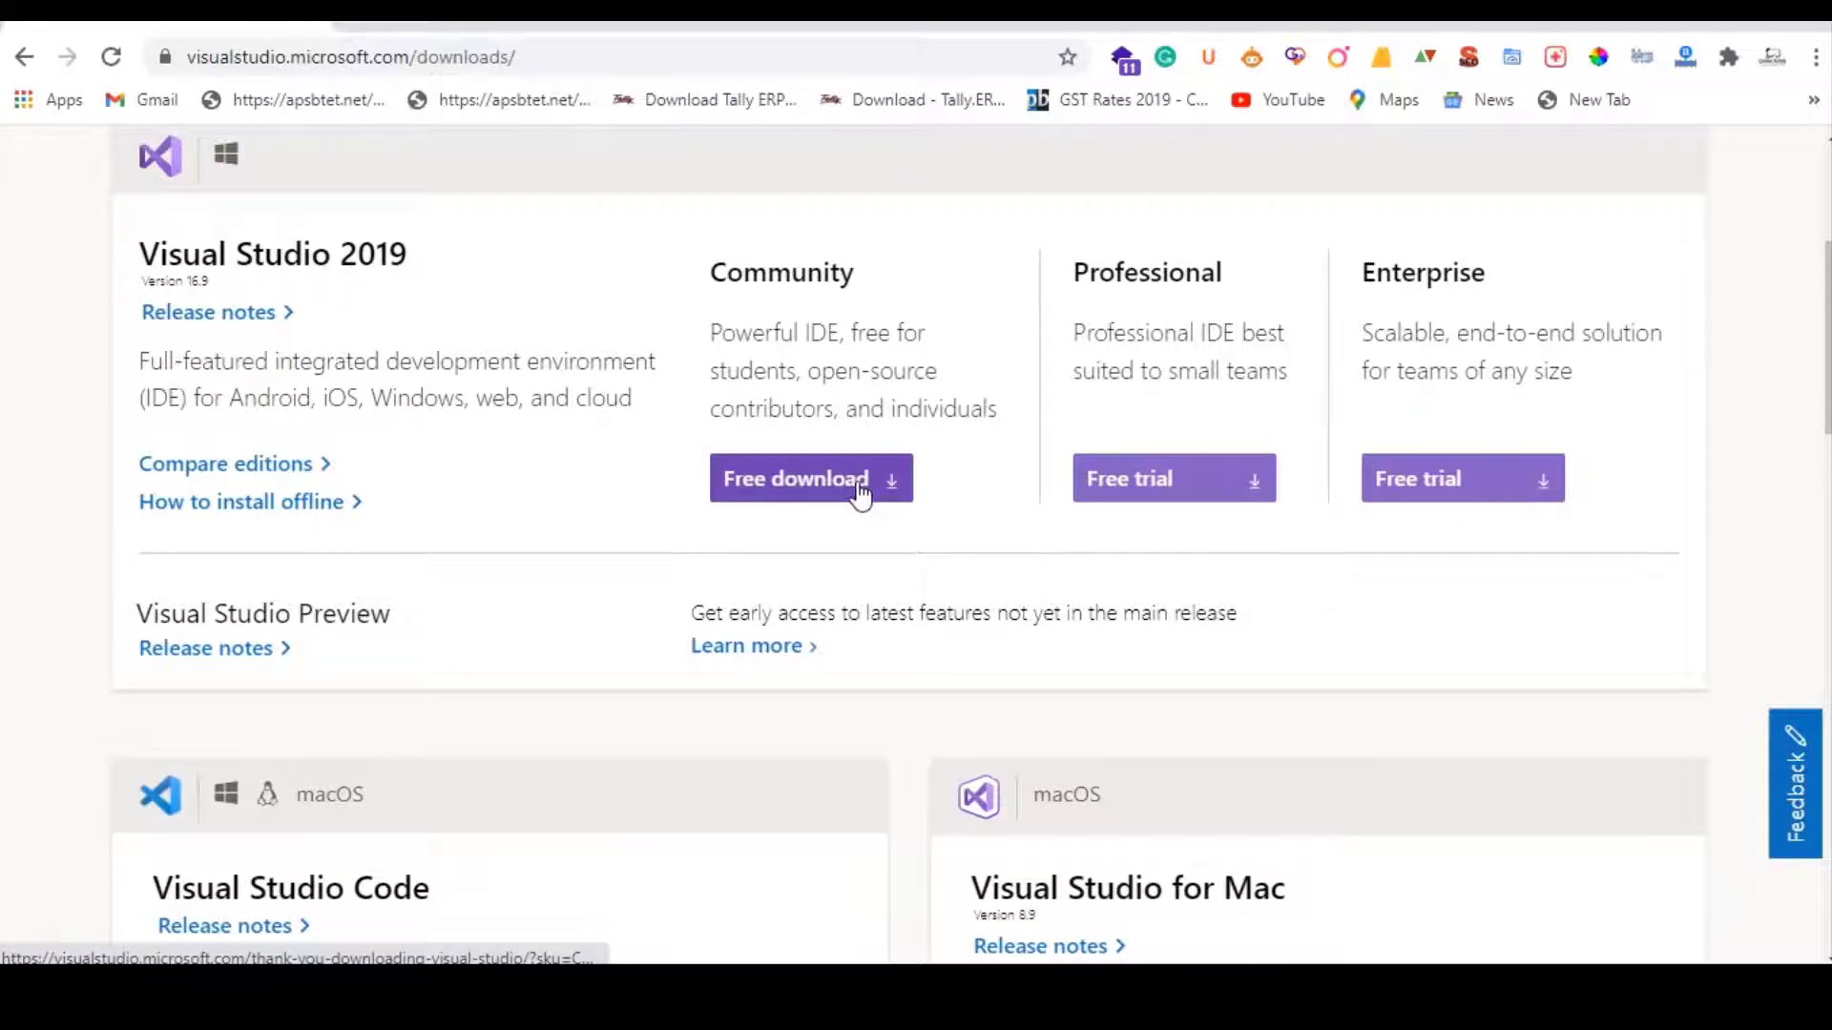
pyautogui.scroll(-3, 861, 494)
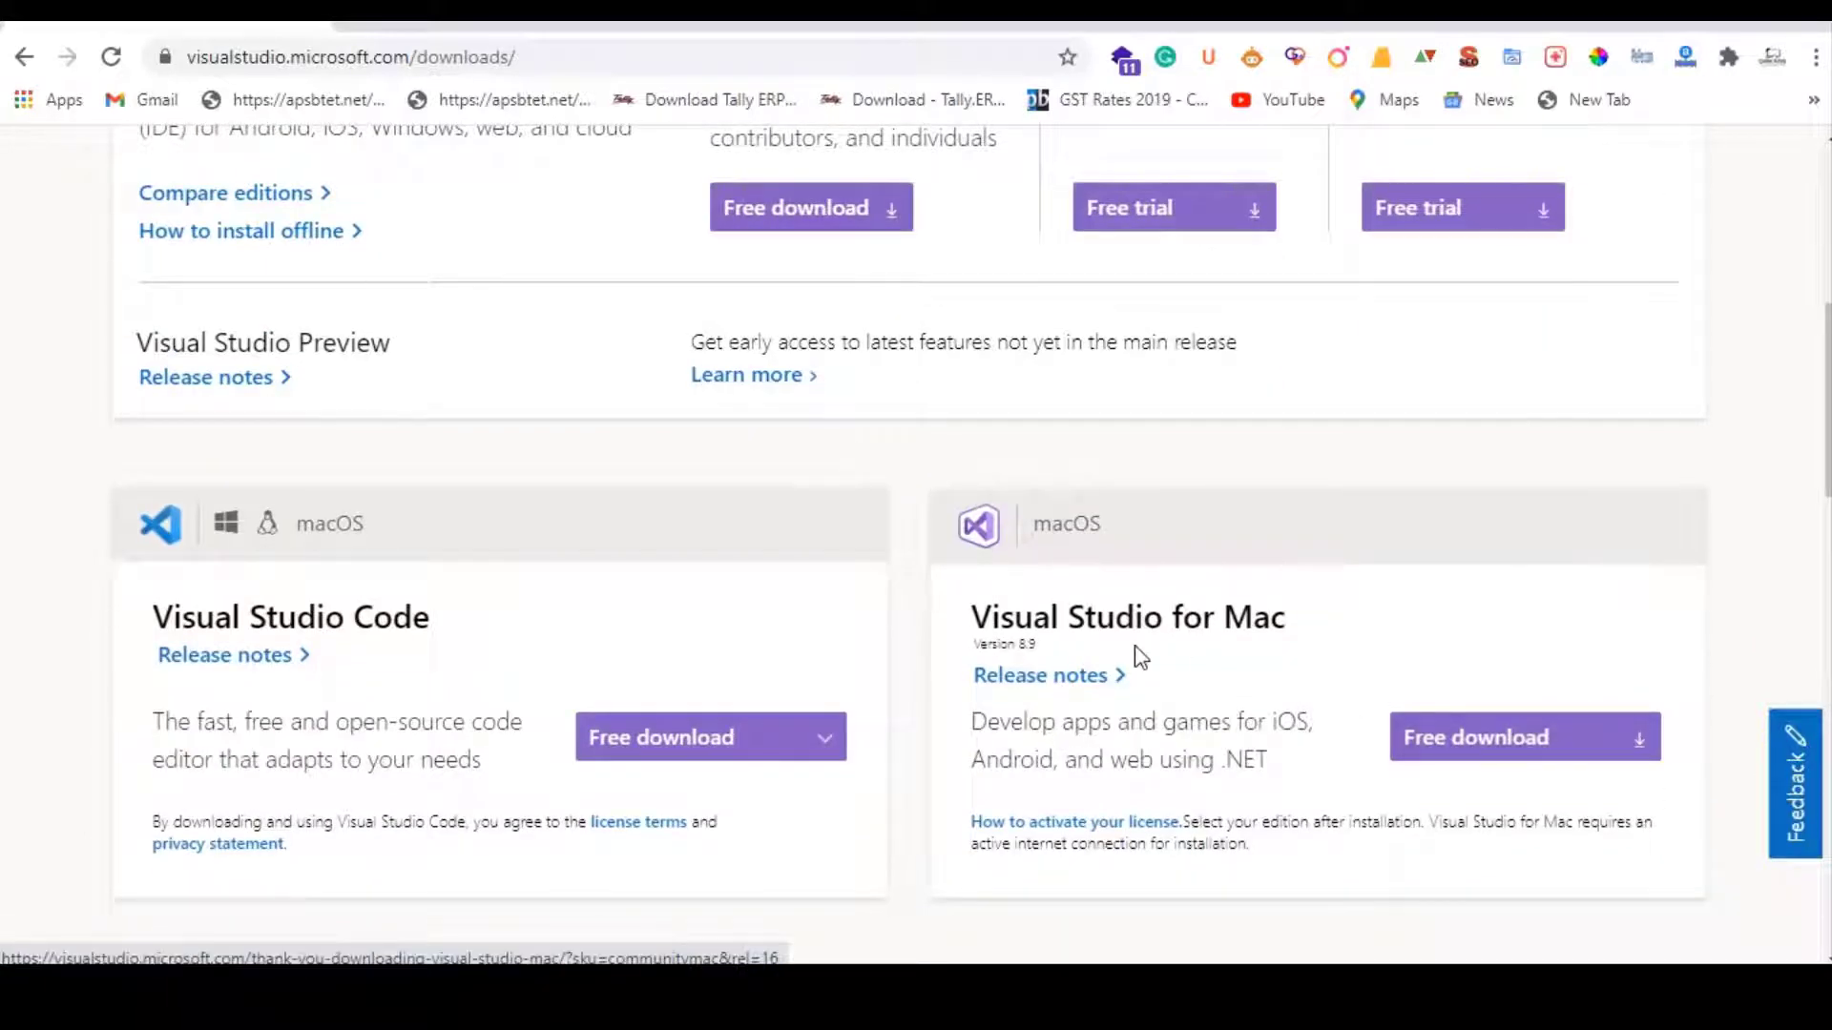
pyautogui.scroll(4, 665, 405)
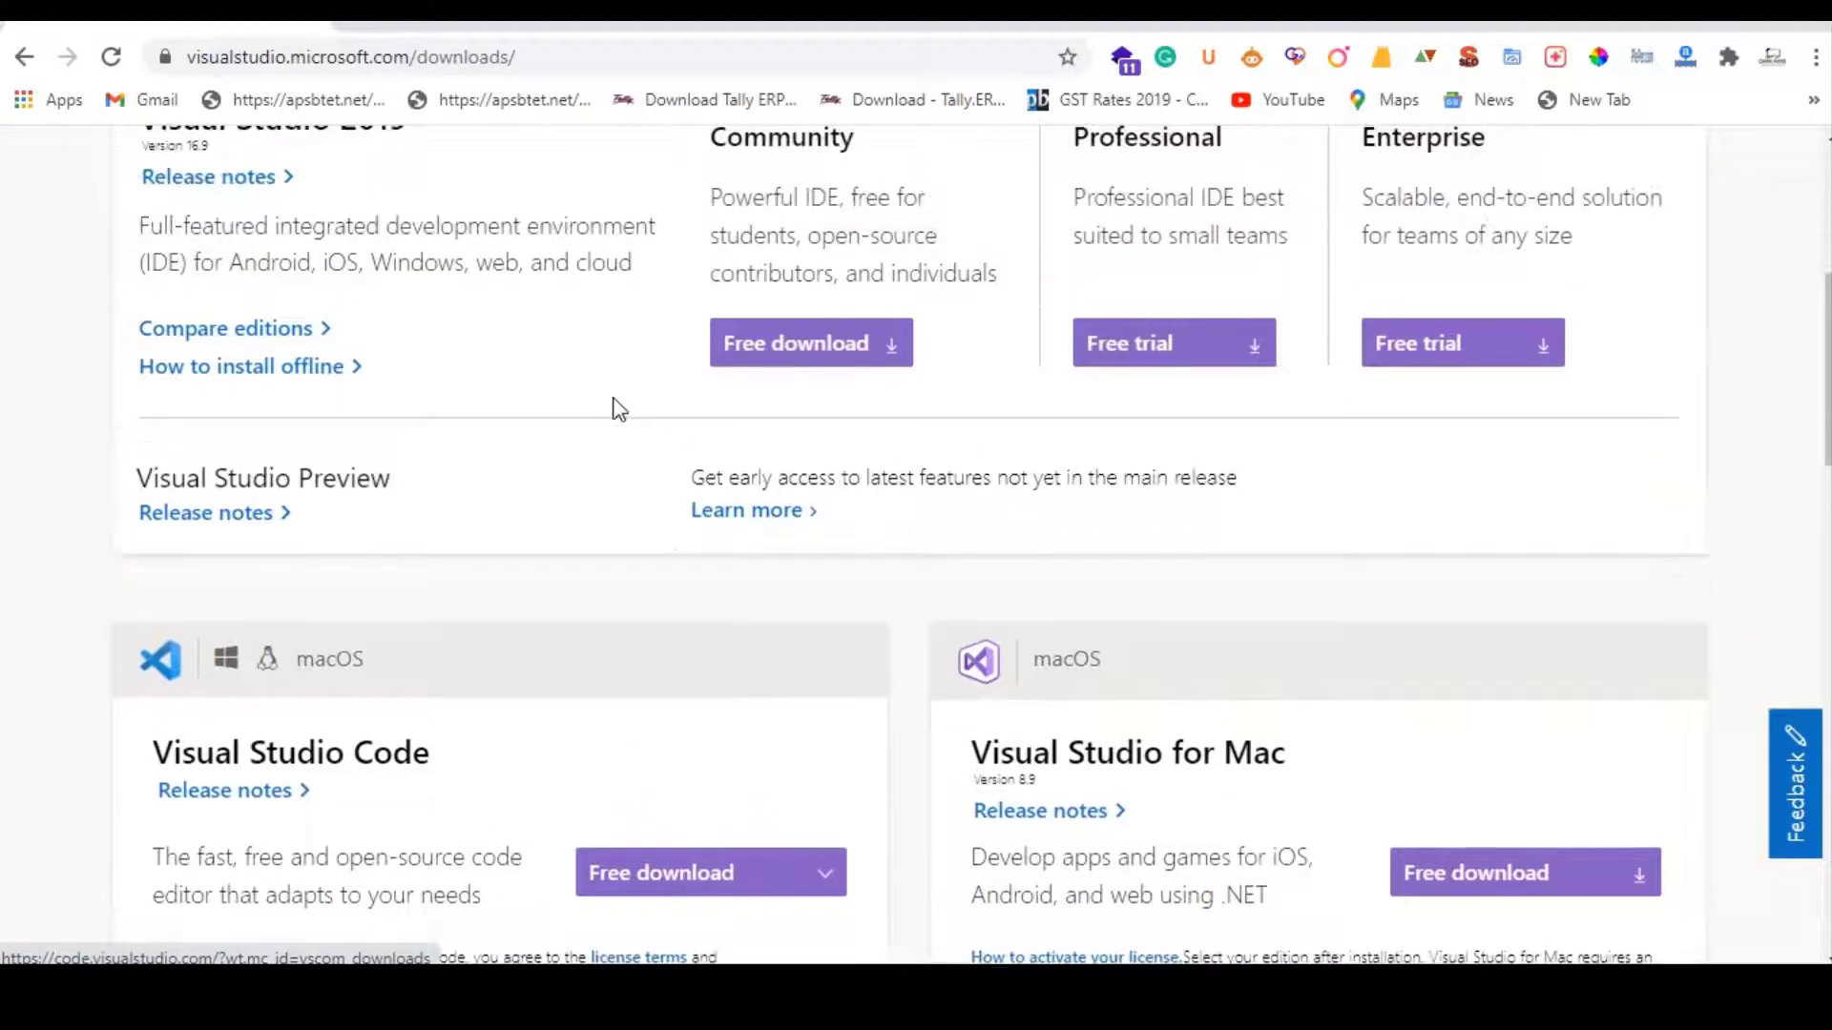
pyautogui.scroll(-4, 614, 409)
pyautogui.scroll(-1, 566, 515)
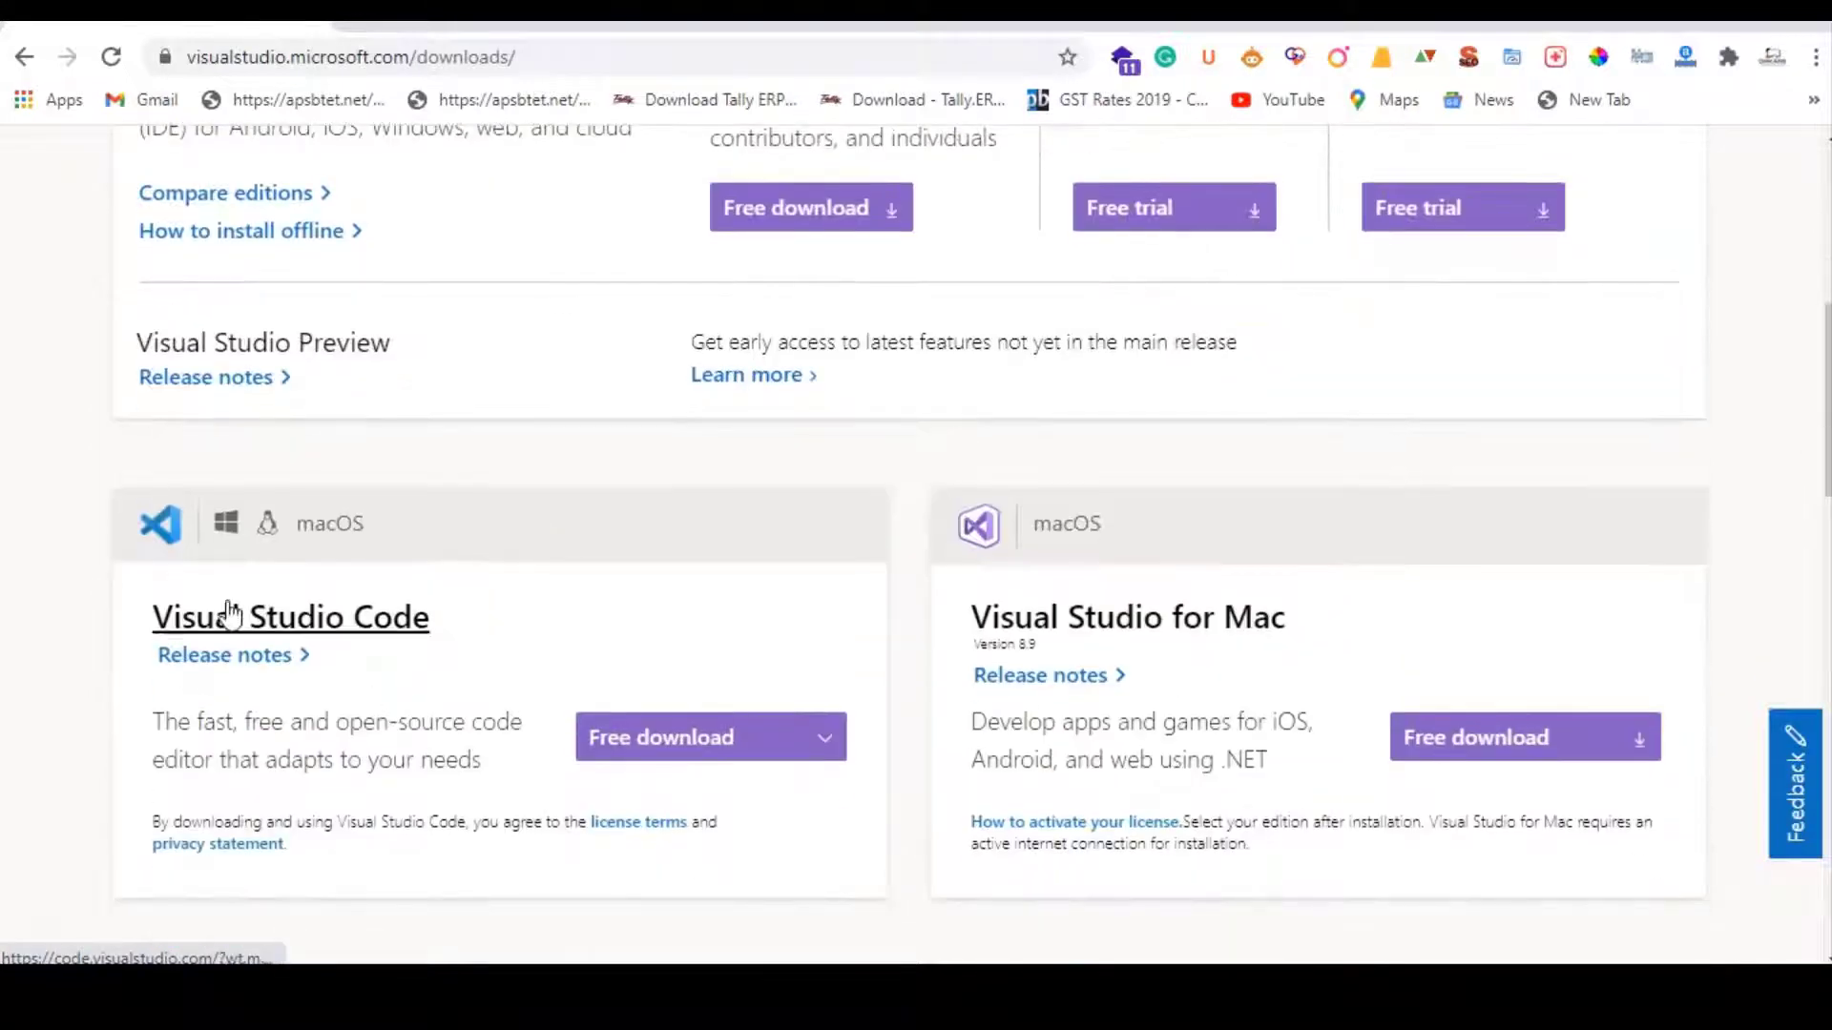
pyautogui.click(692, 740)
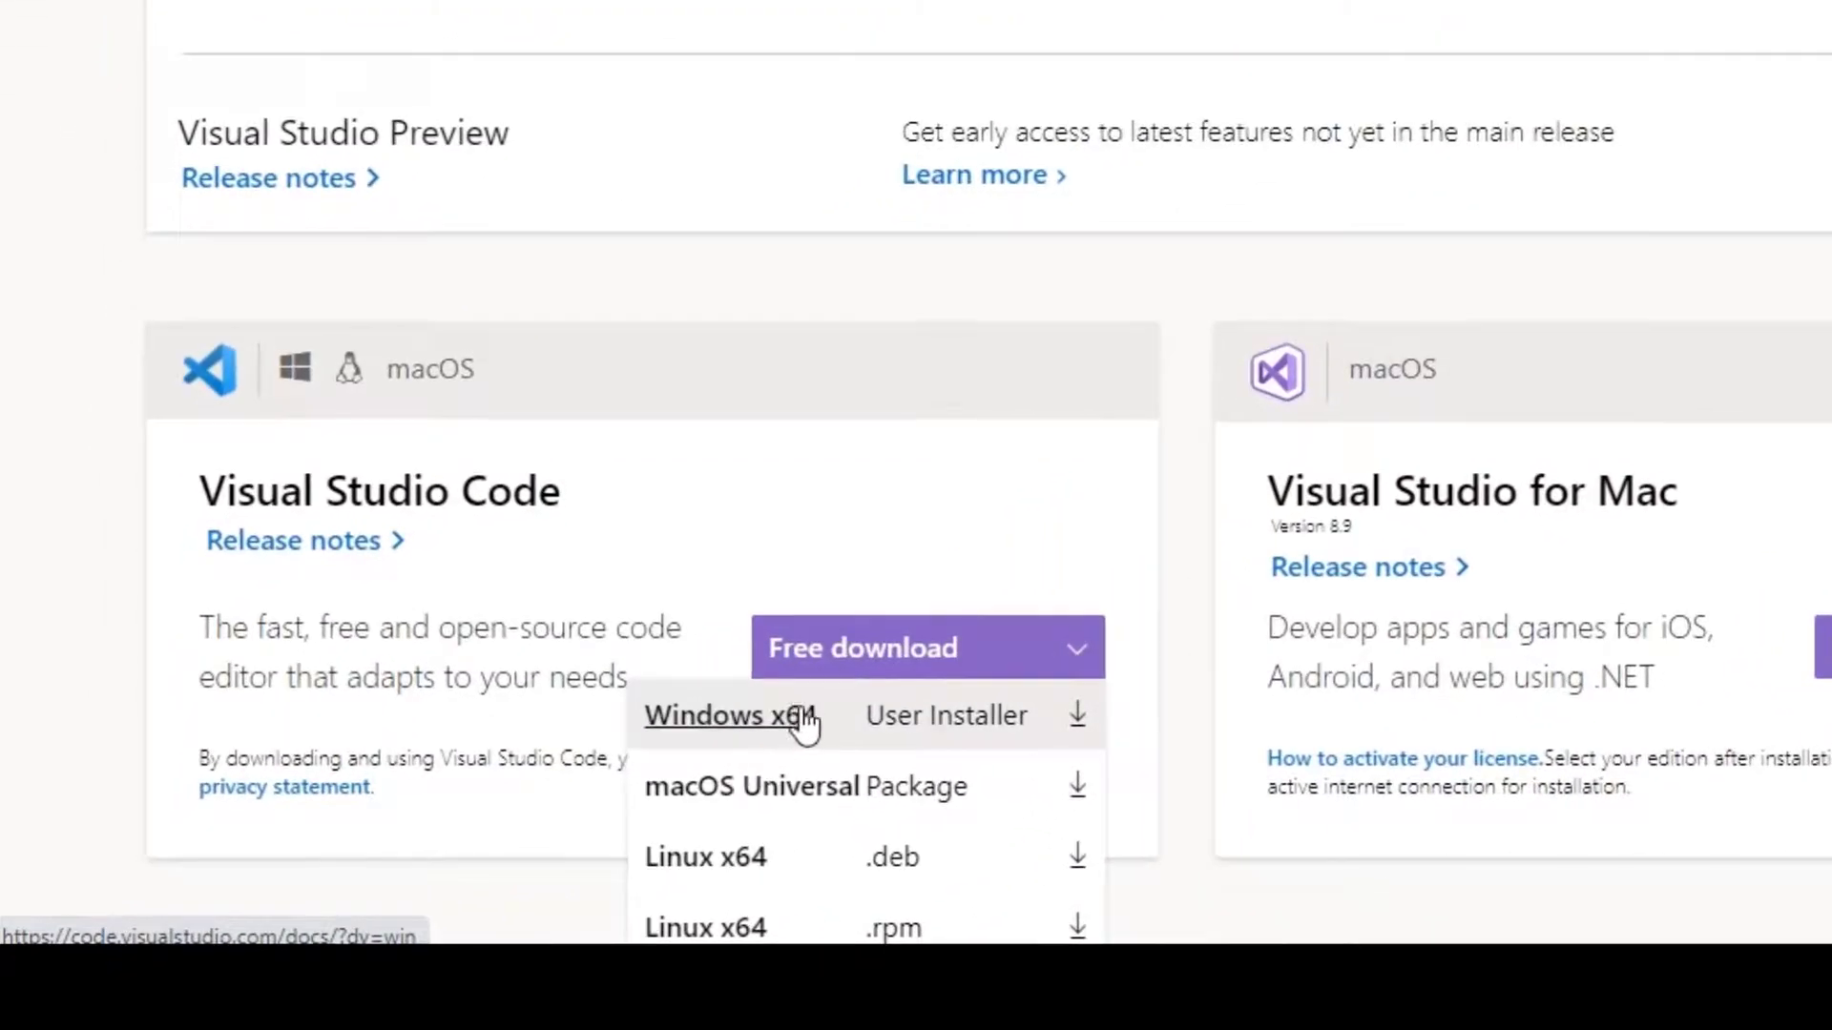
pyautogui.click(870, 630)
pyautogui.scroll(-5, 906, 573)
# Switch to File Explorer, launch the vs_community installer from the Downloads folder, and dismiss its setup dialog
pyautogui.click(978, 141)
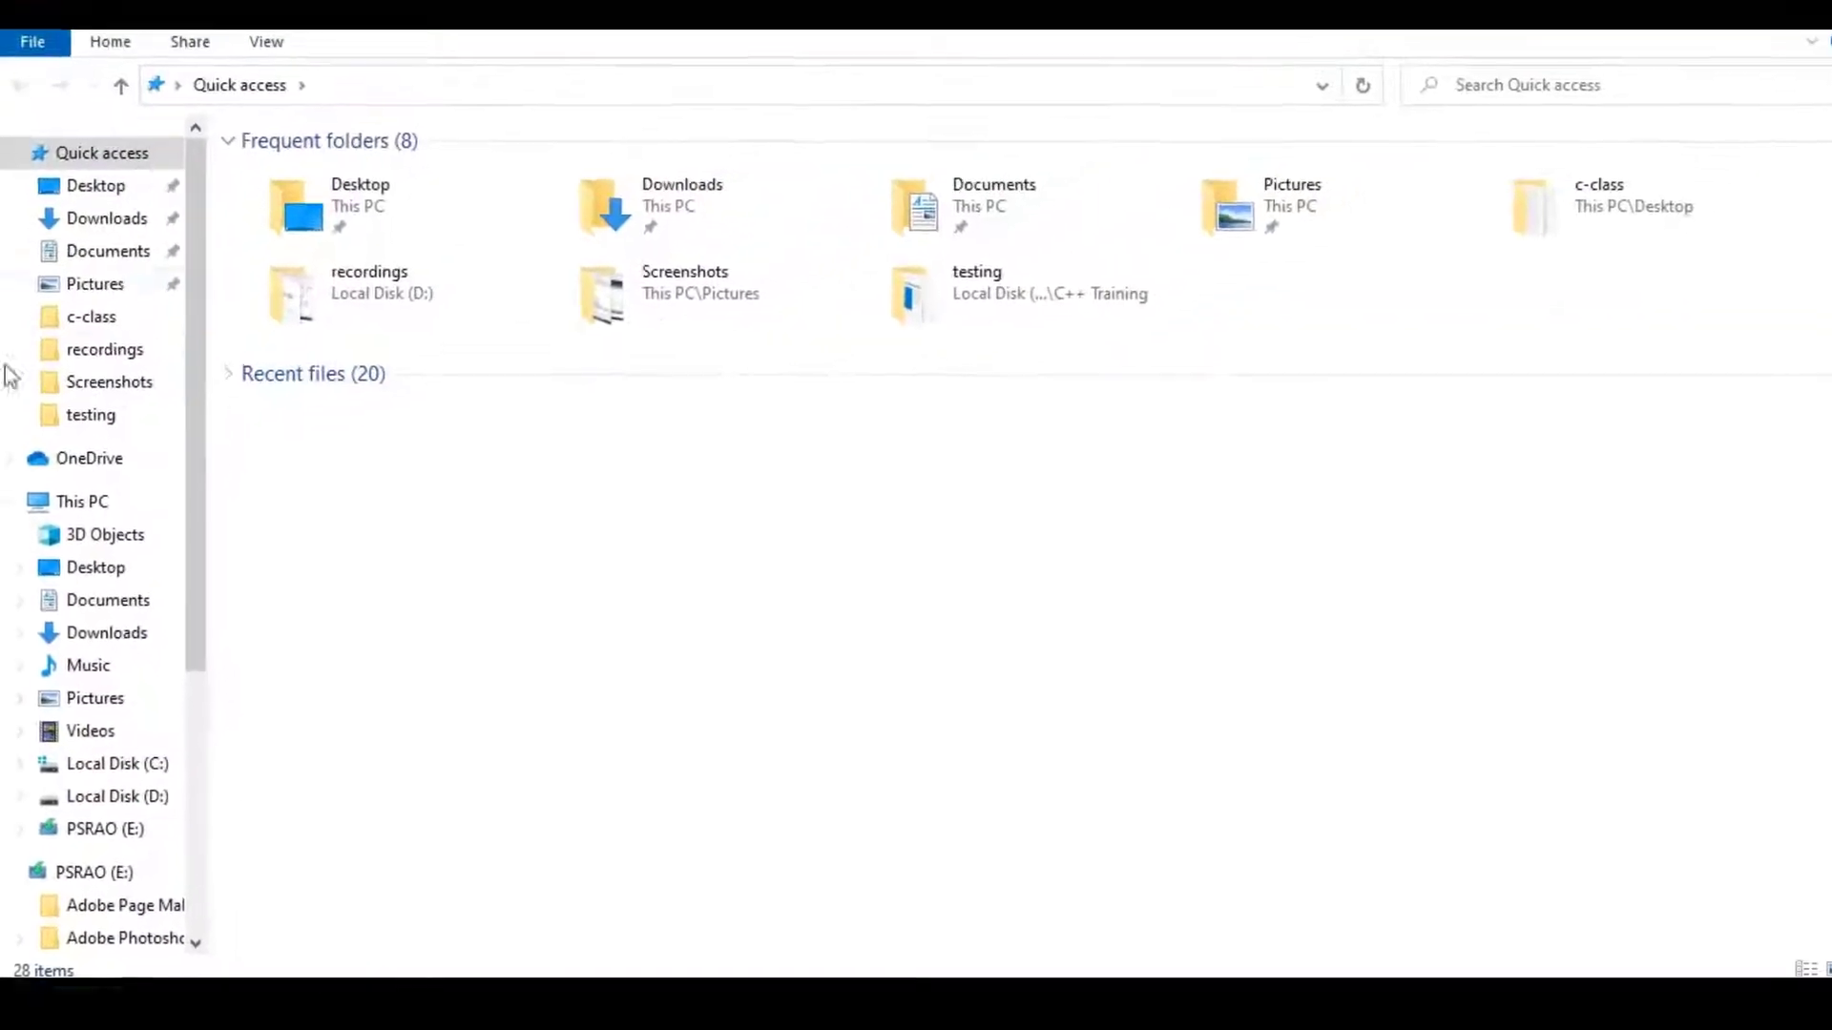
pyautogui.click(98, 227)
pyautogui.click(763, 515)
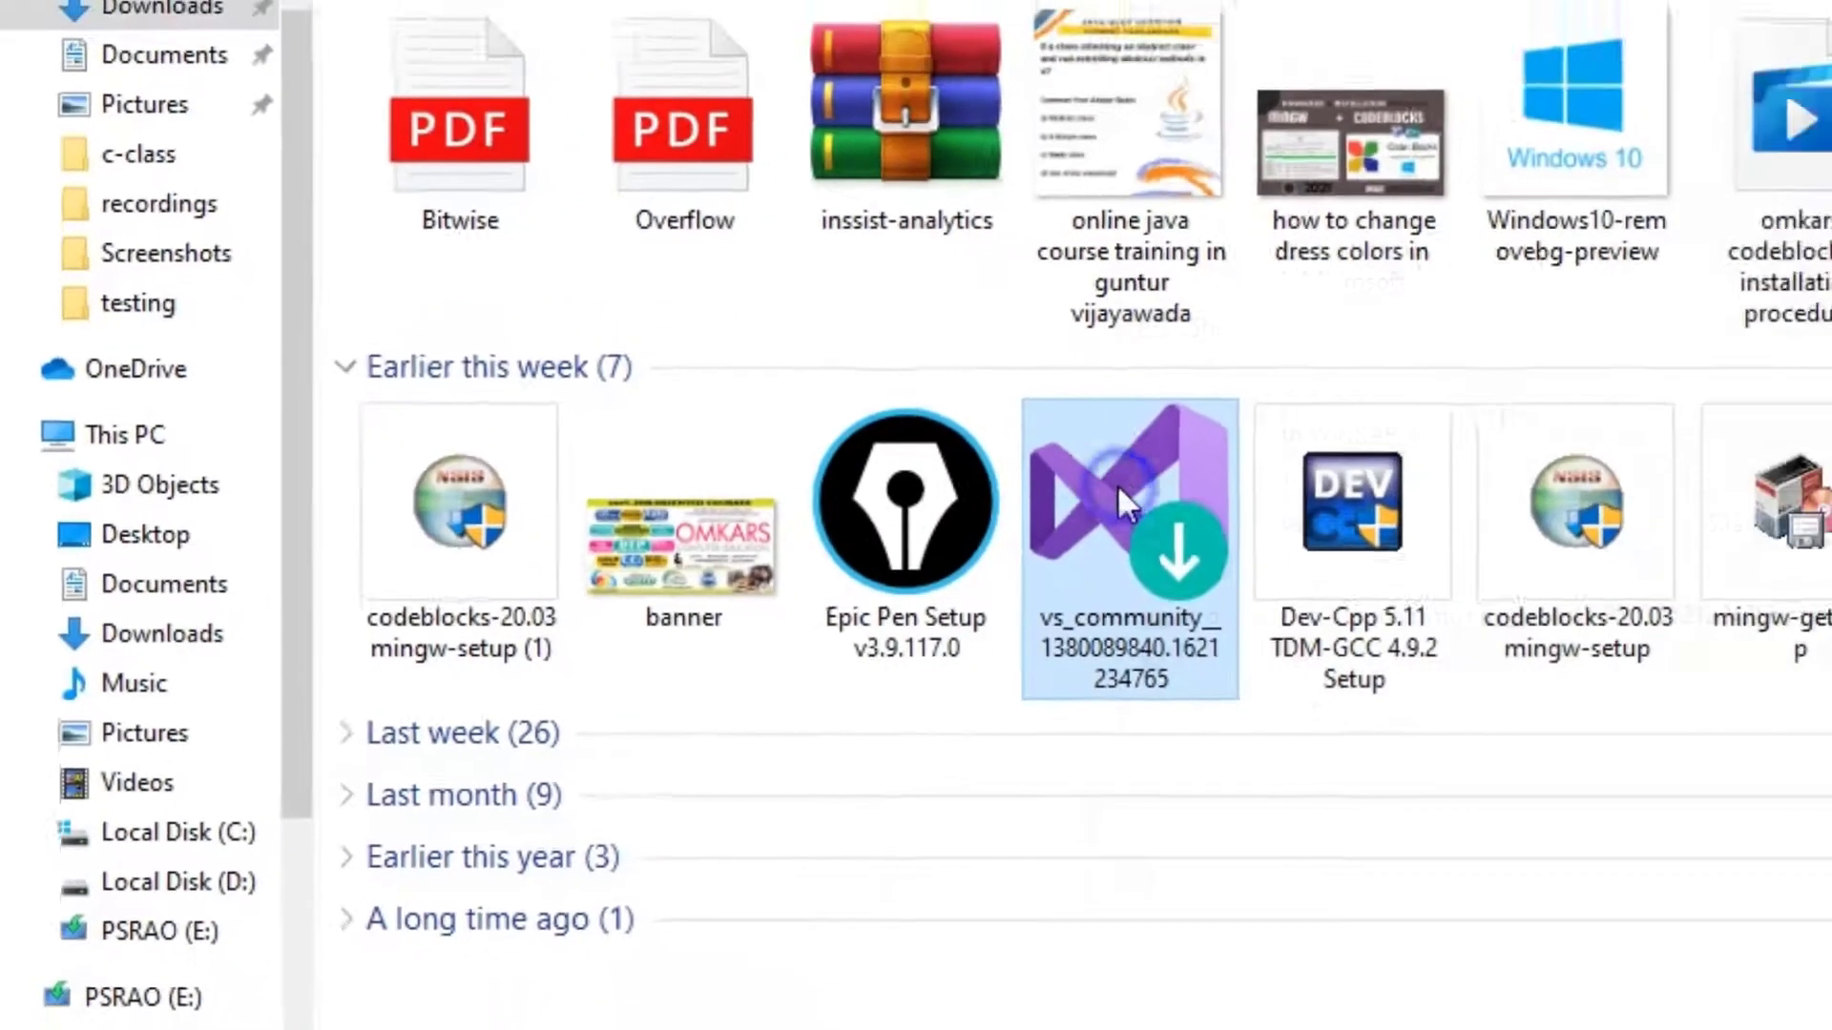
pyautogui.rightClick(1309, 458)
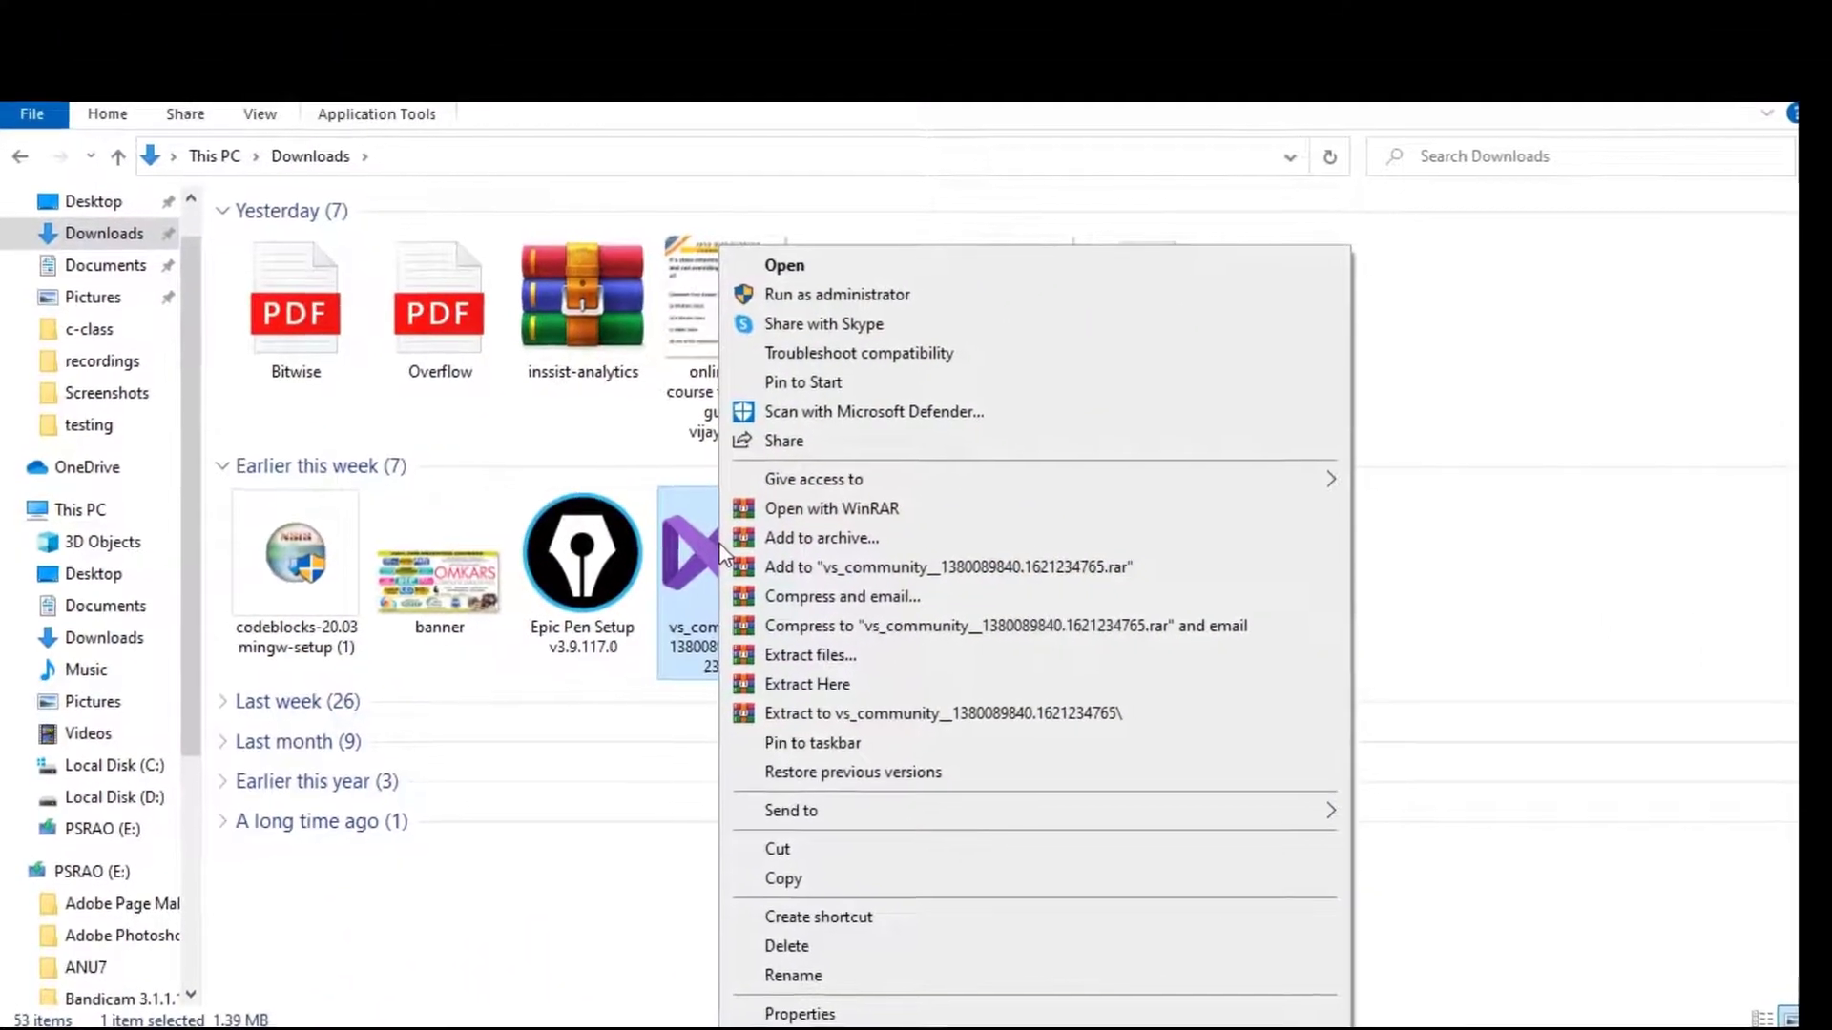
pyautogui.click(840, 329)
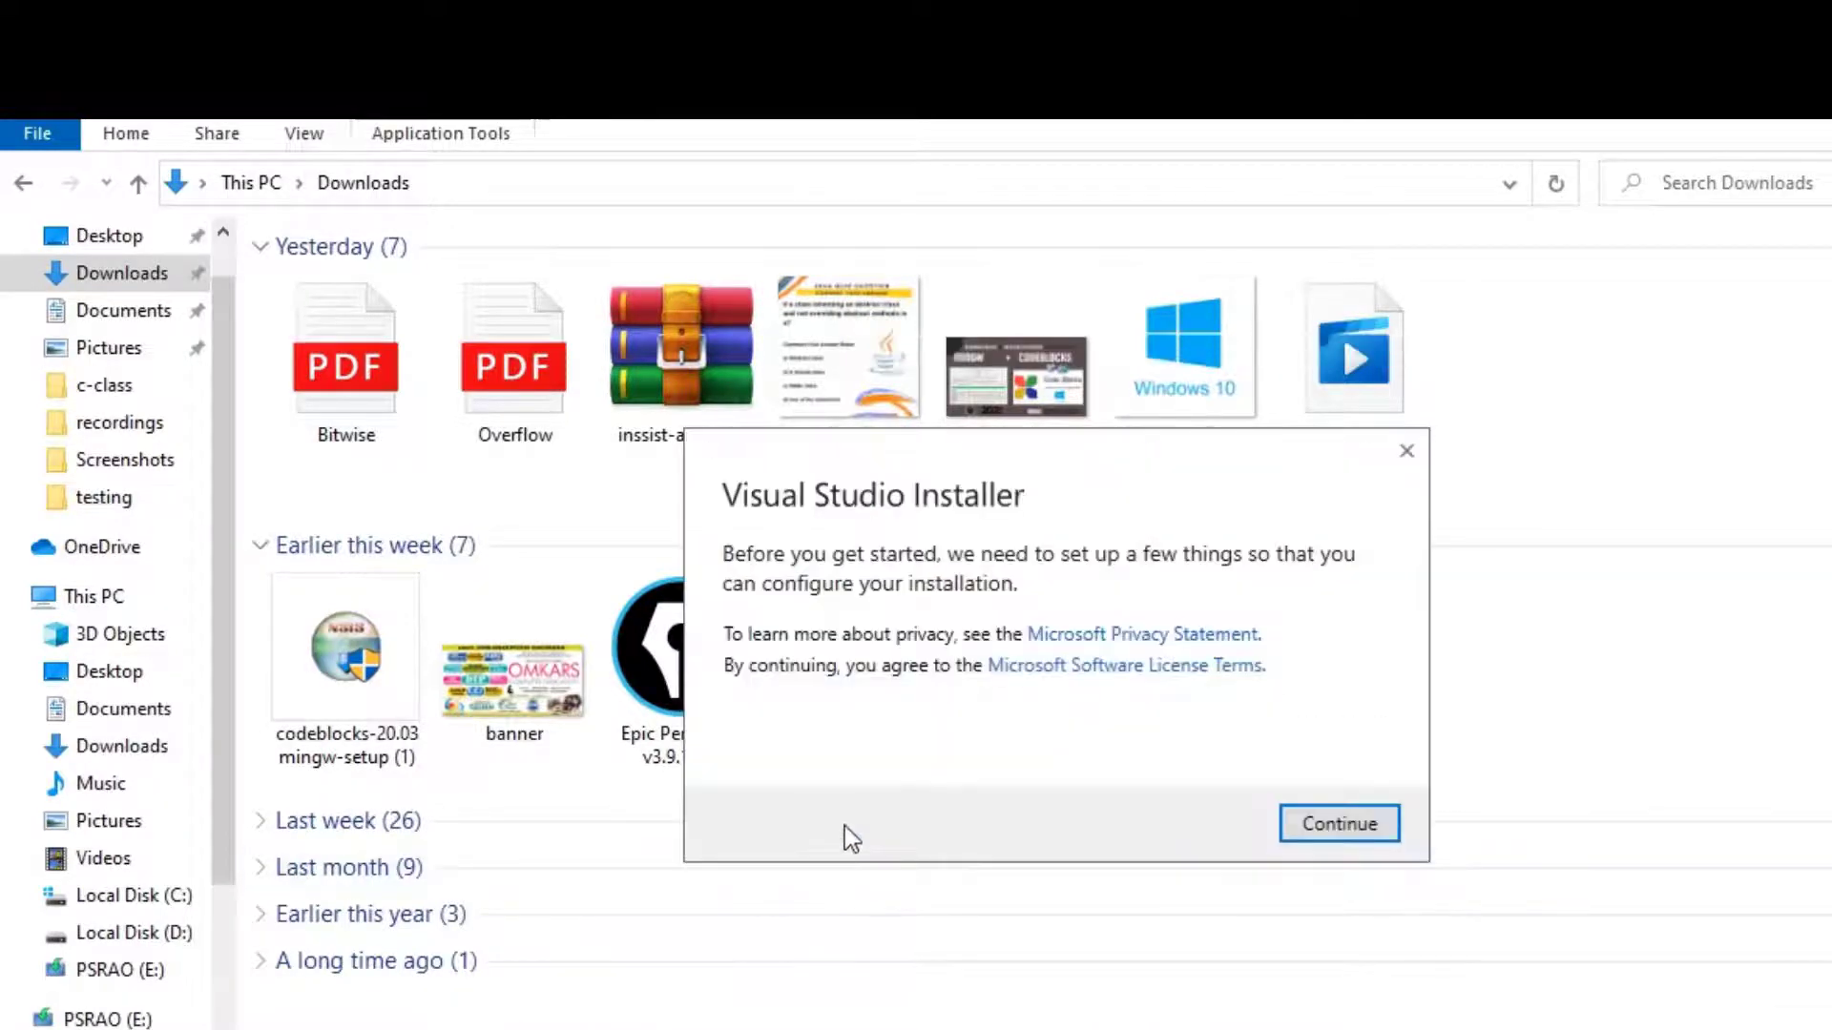
pyautogui.click(1393, 462)
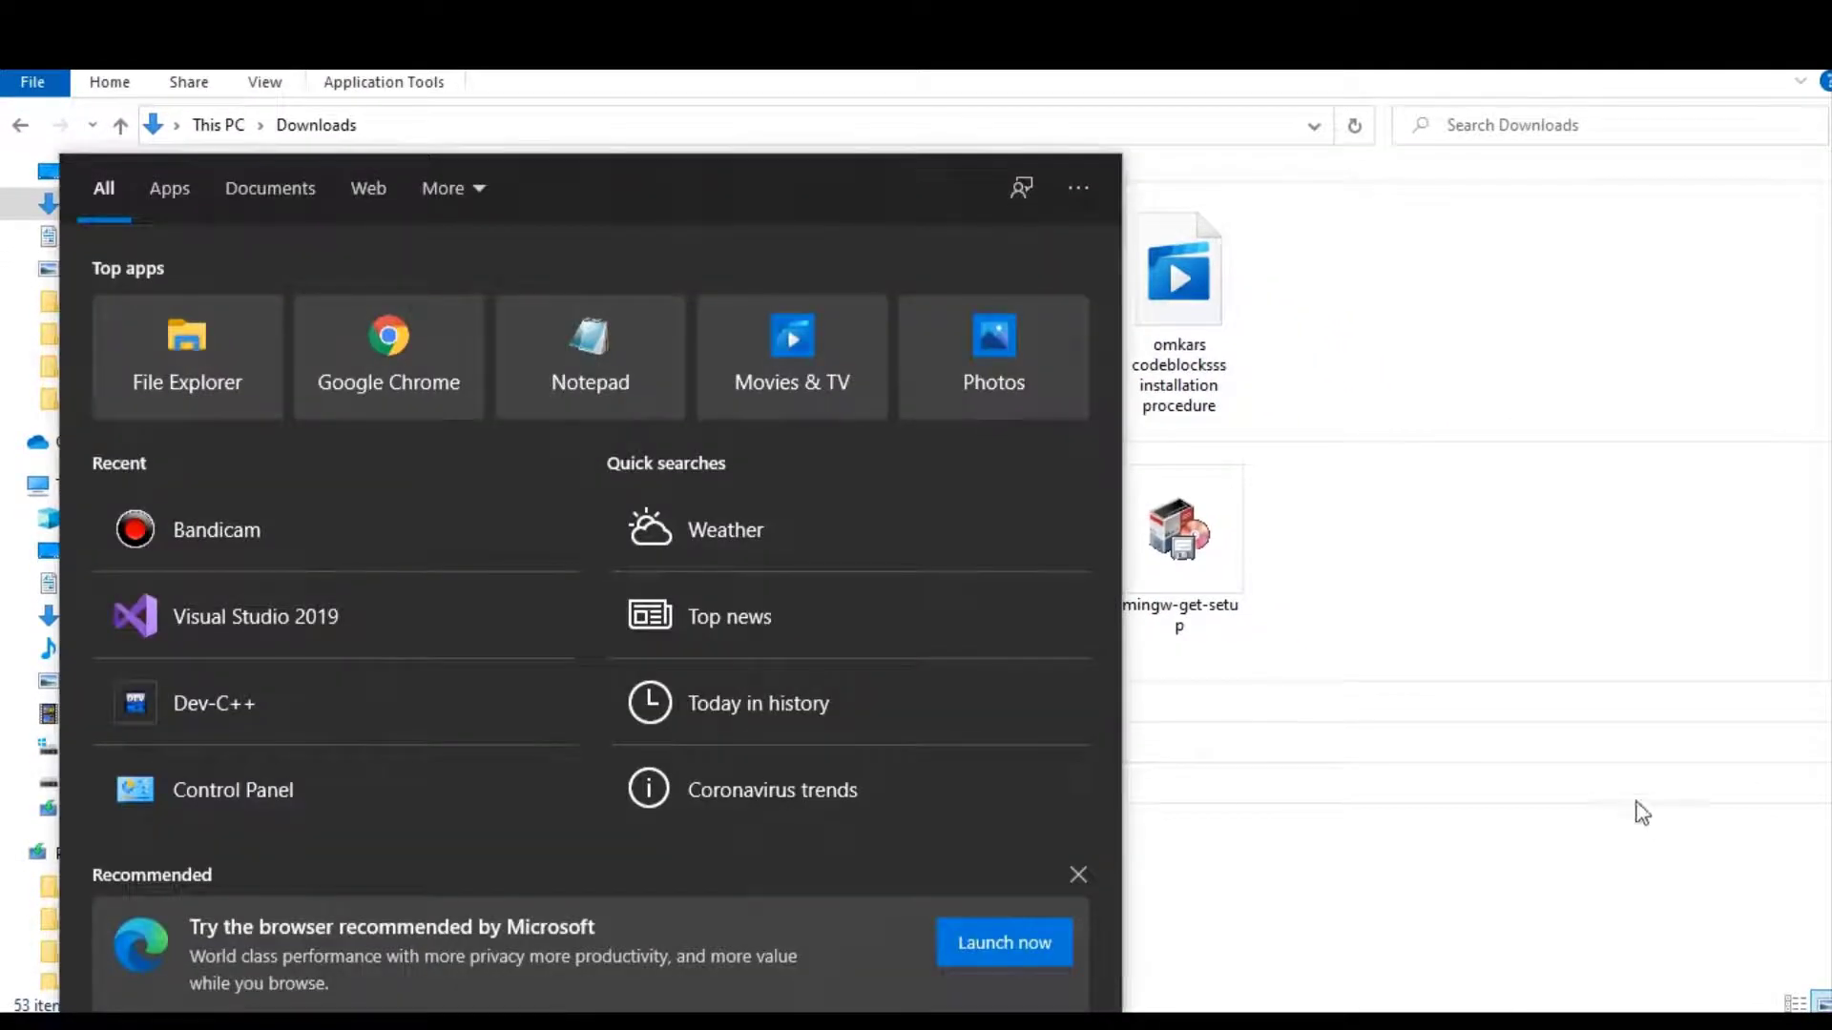
# Search Windows for "vis" and launch Visual Studio 2019
pyautogui.click(1624, 776)
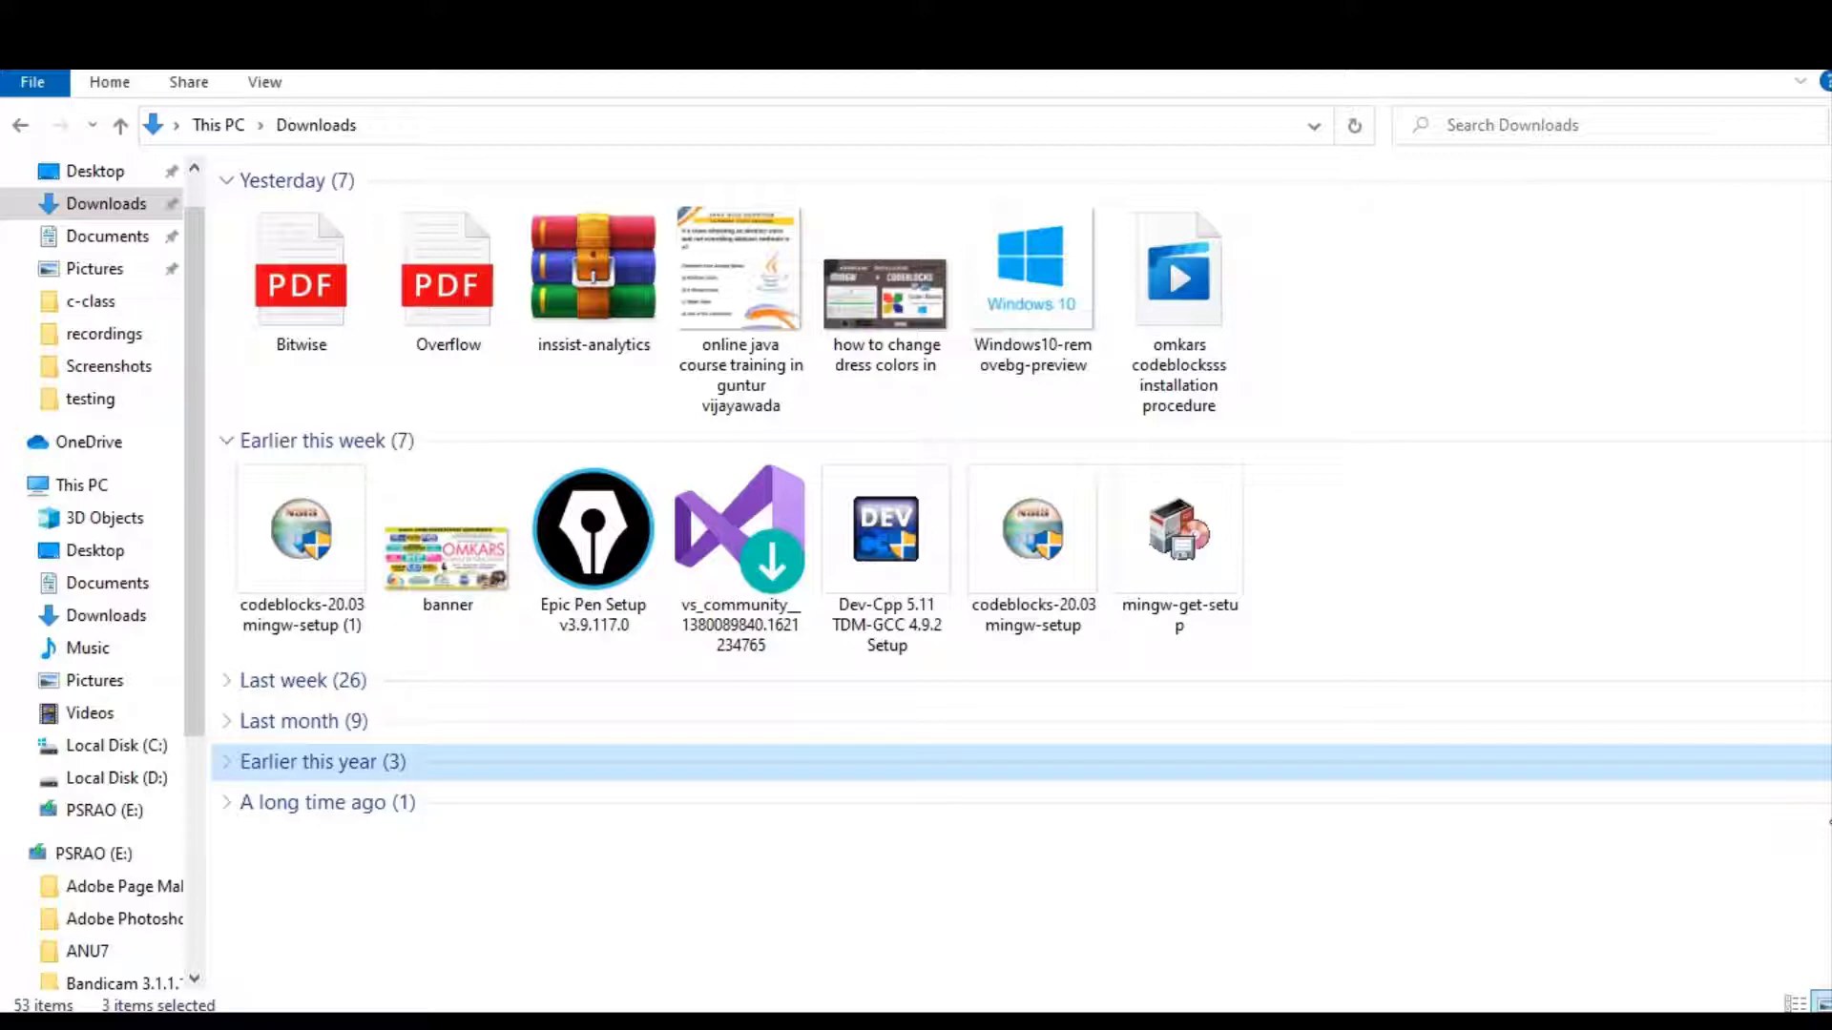
pyautogui.click(576, 1007)
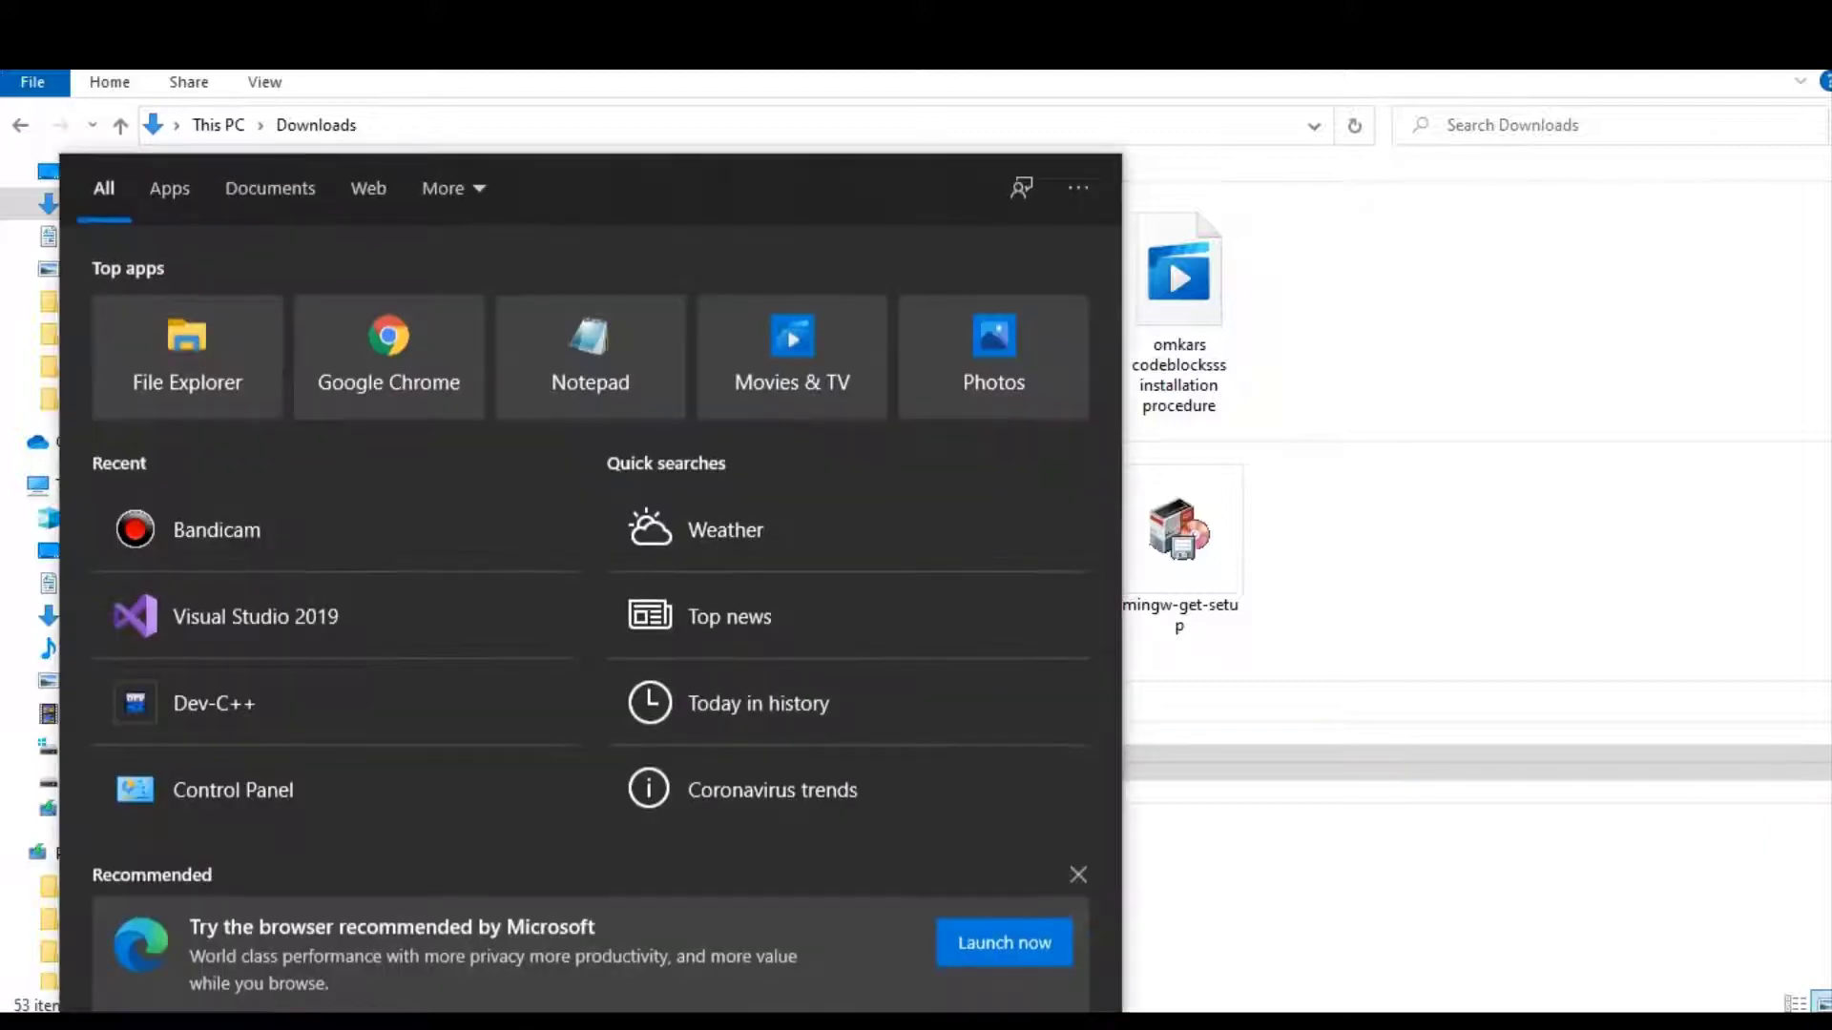
pyautogui.write('vis')
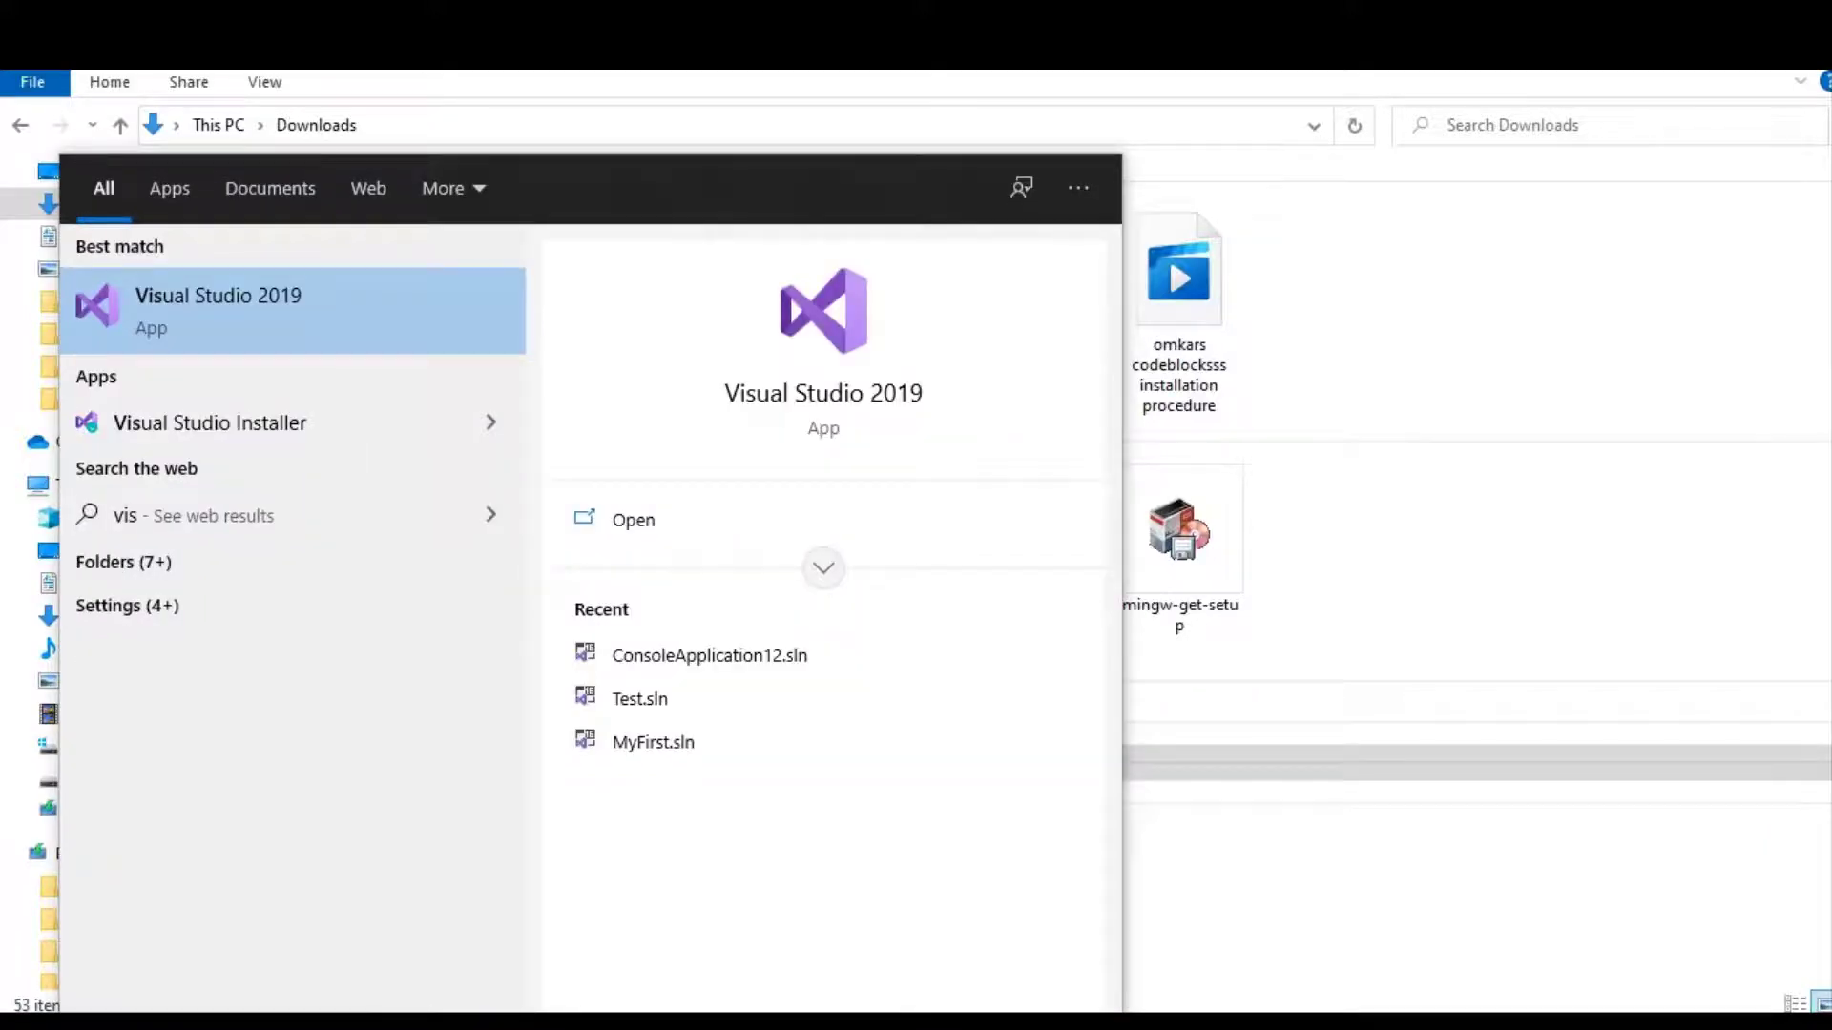
pyautogui.press('Return')
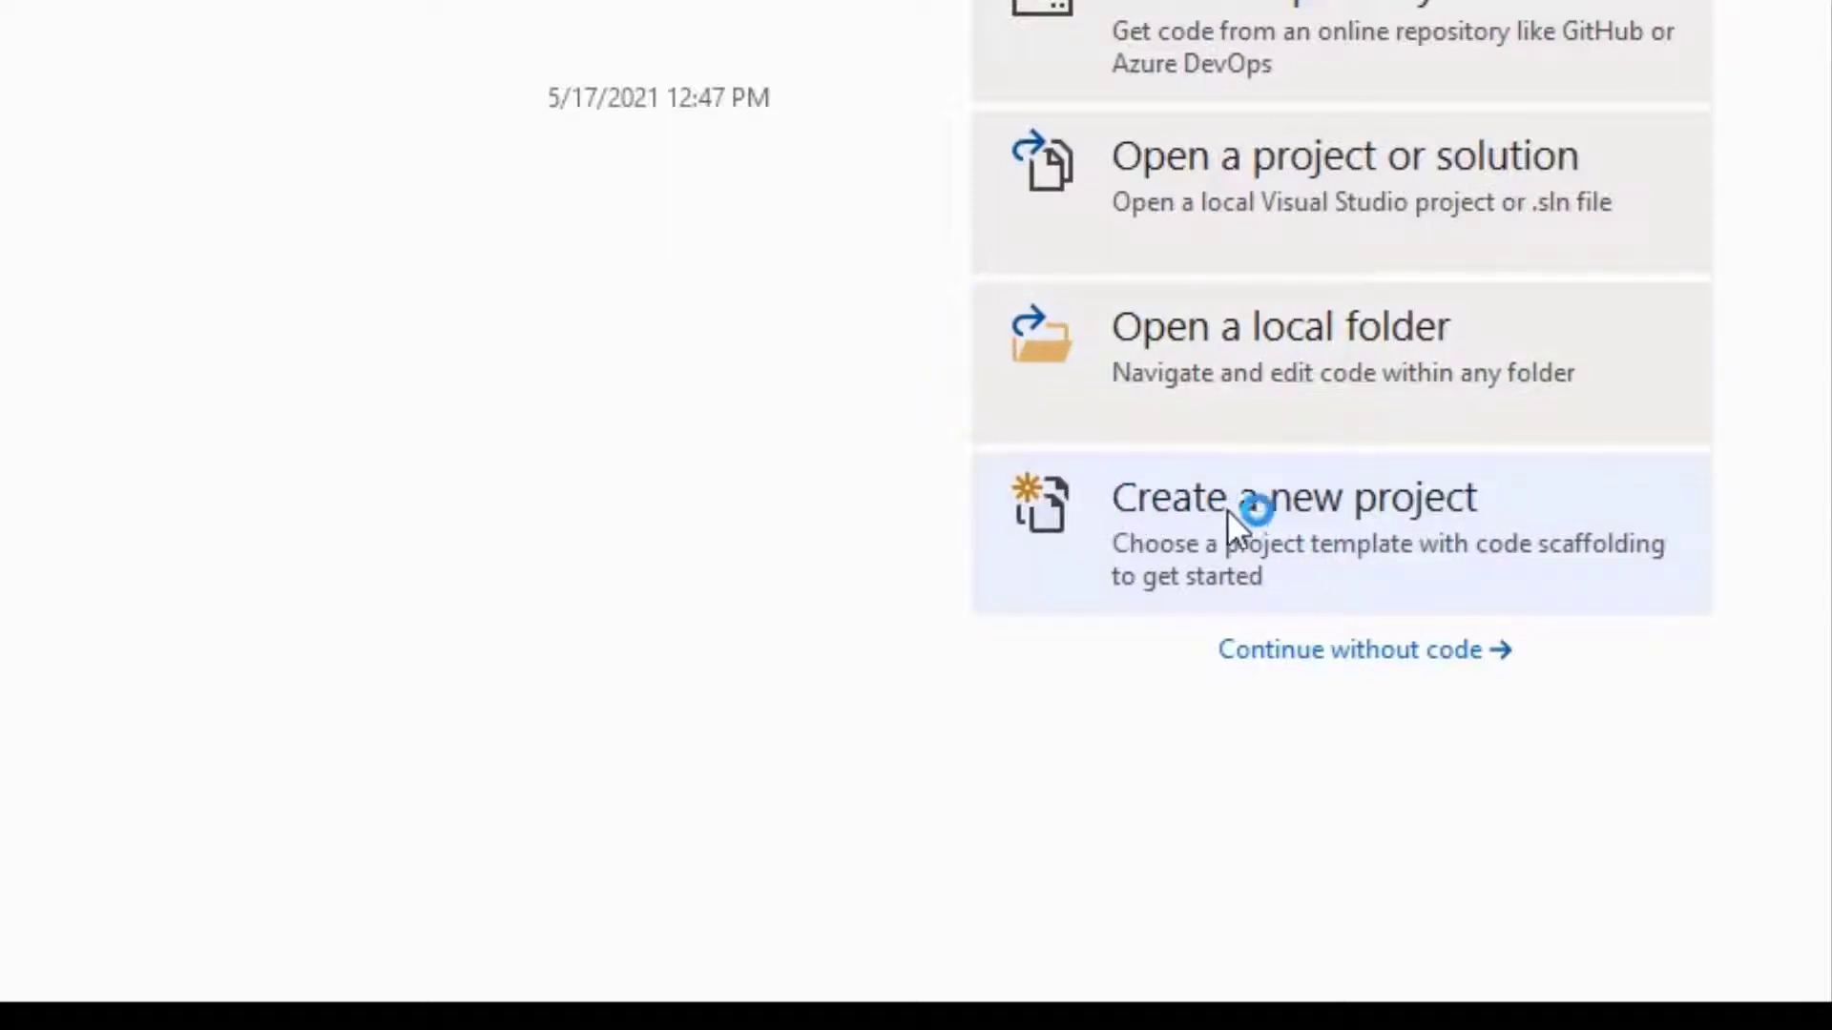
# Start a new project using the C++ Console App template
pyautogui.click(1362, 515)
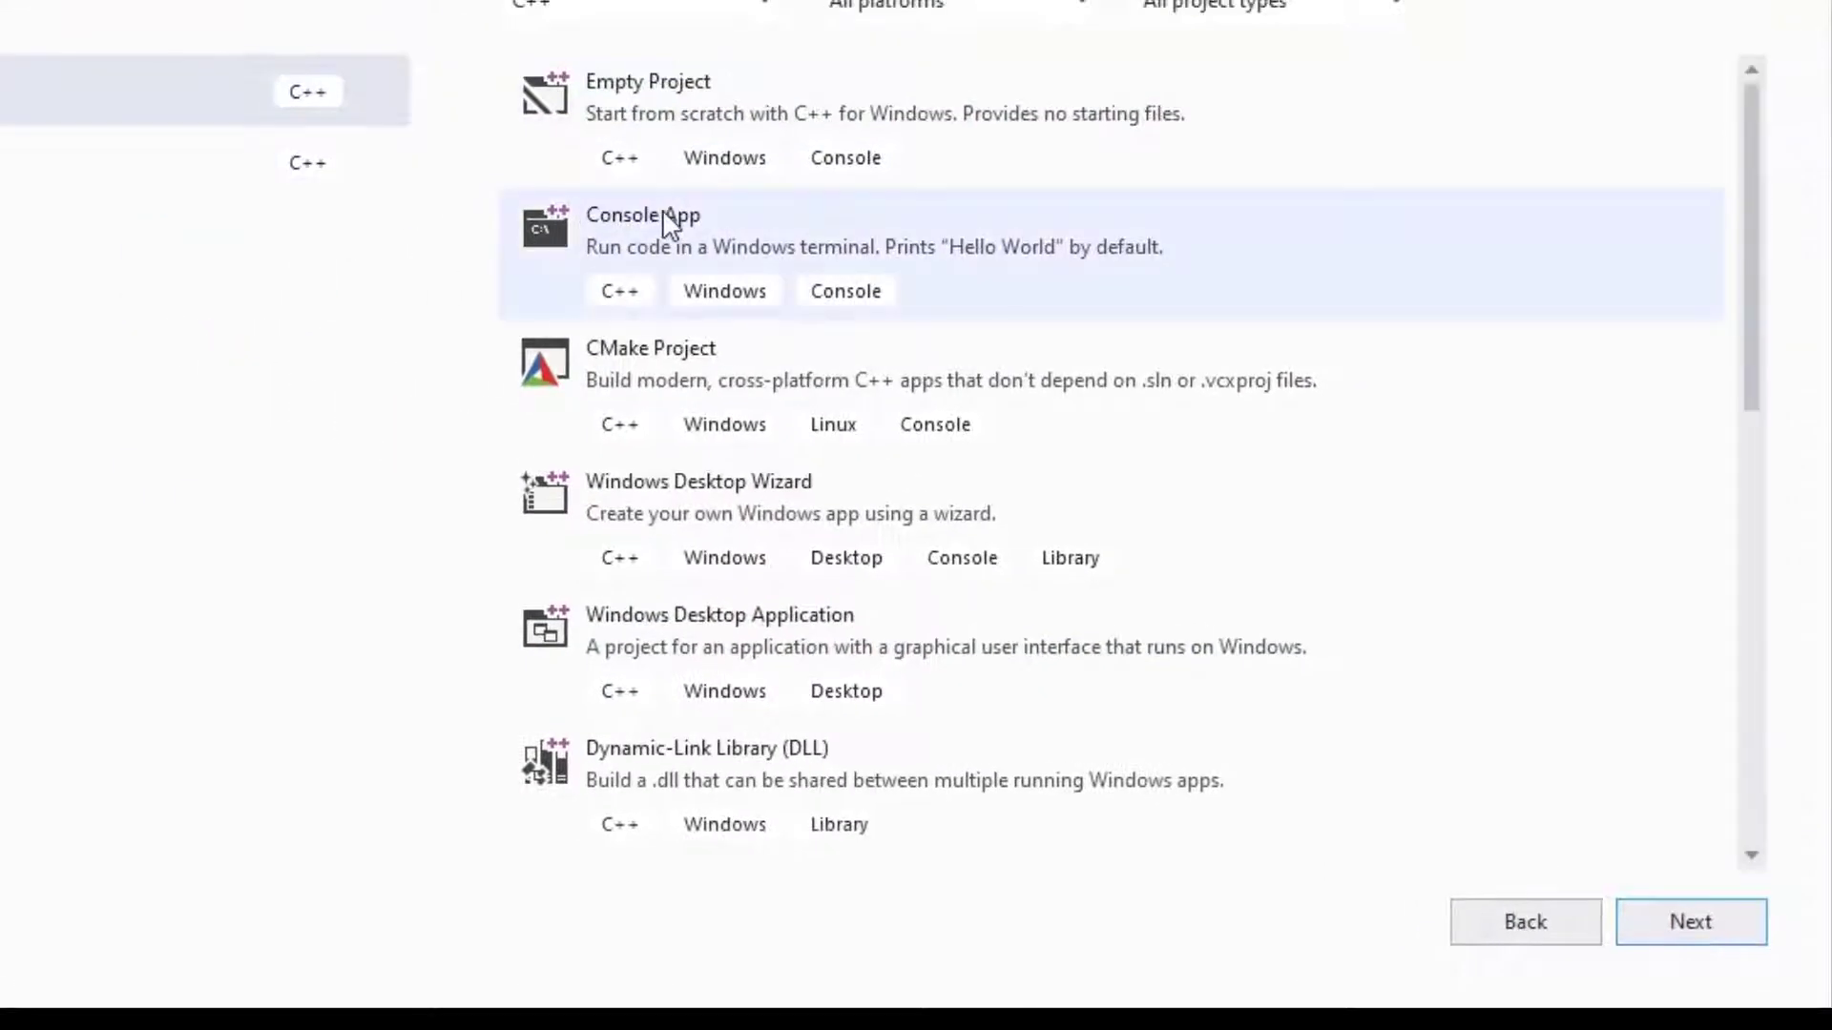
pyautogui.click(665, 217)
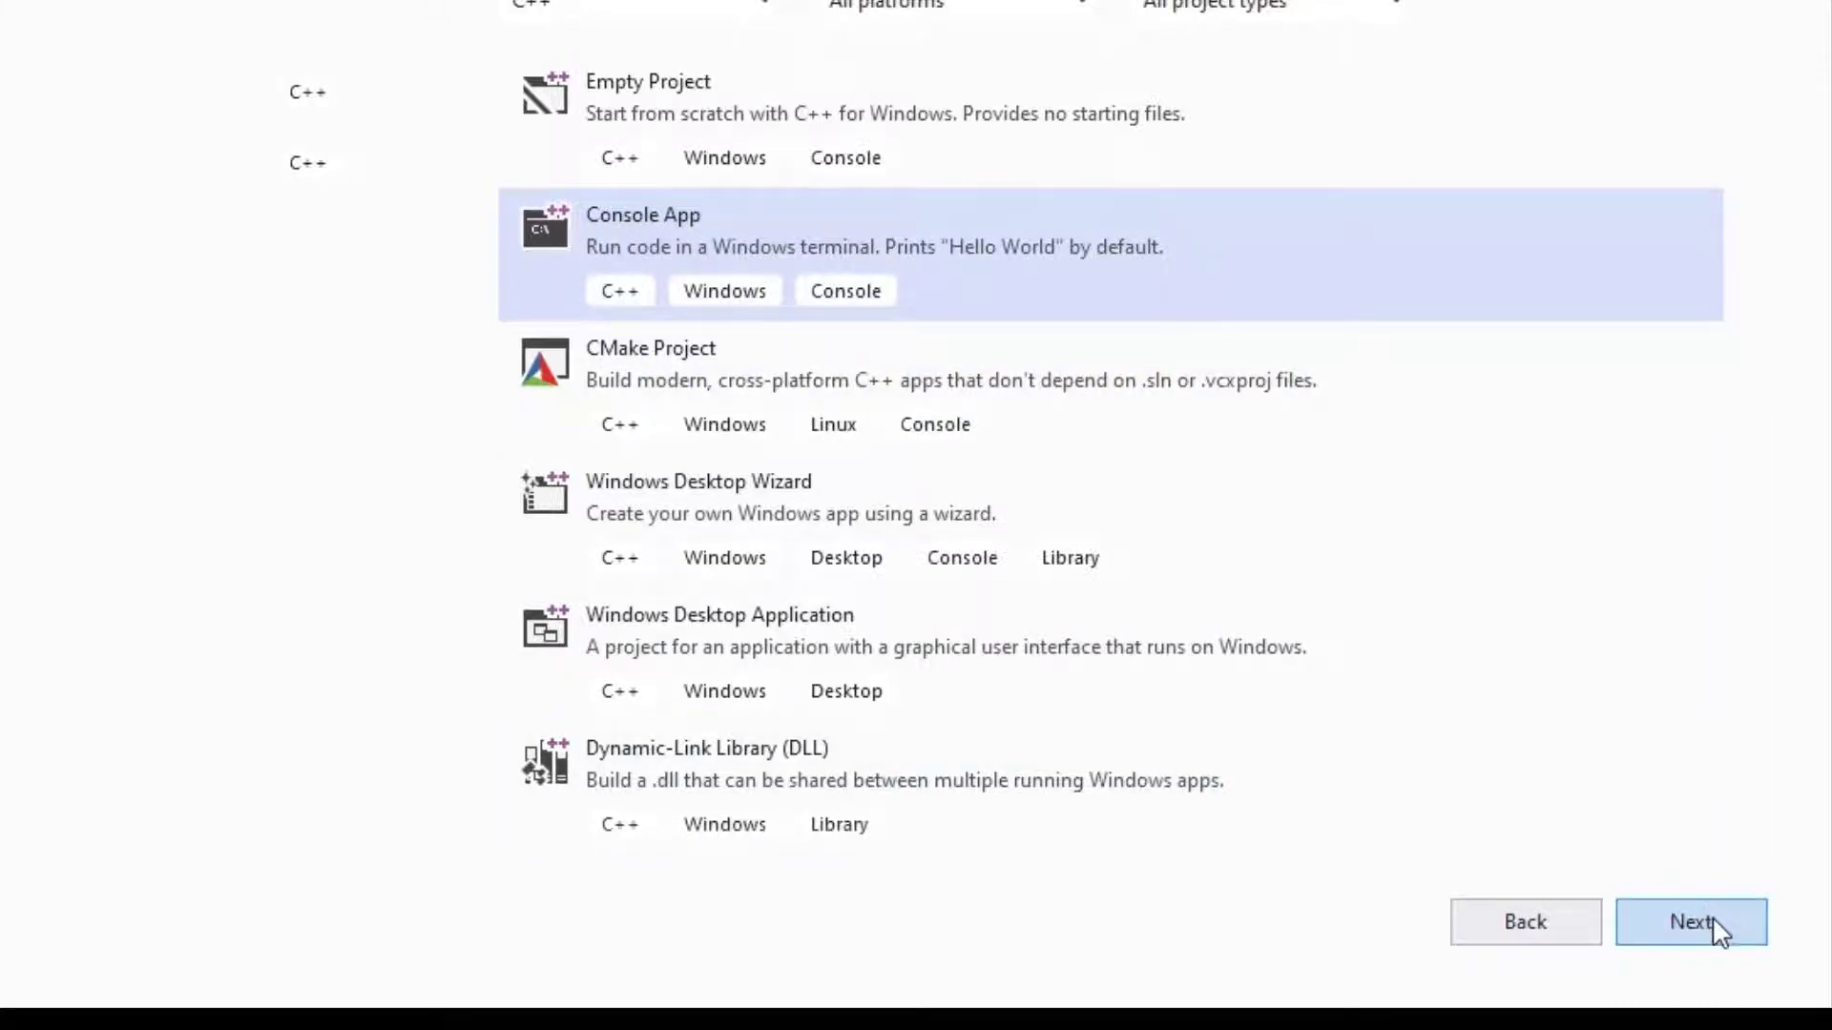
pyautogui.click(1714, 925)
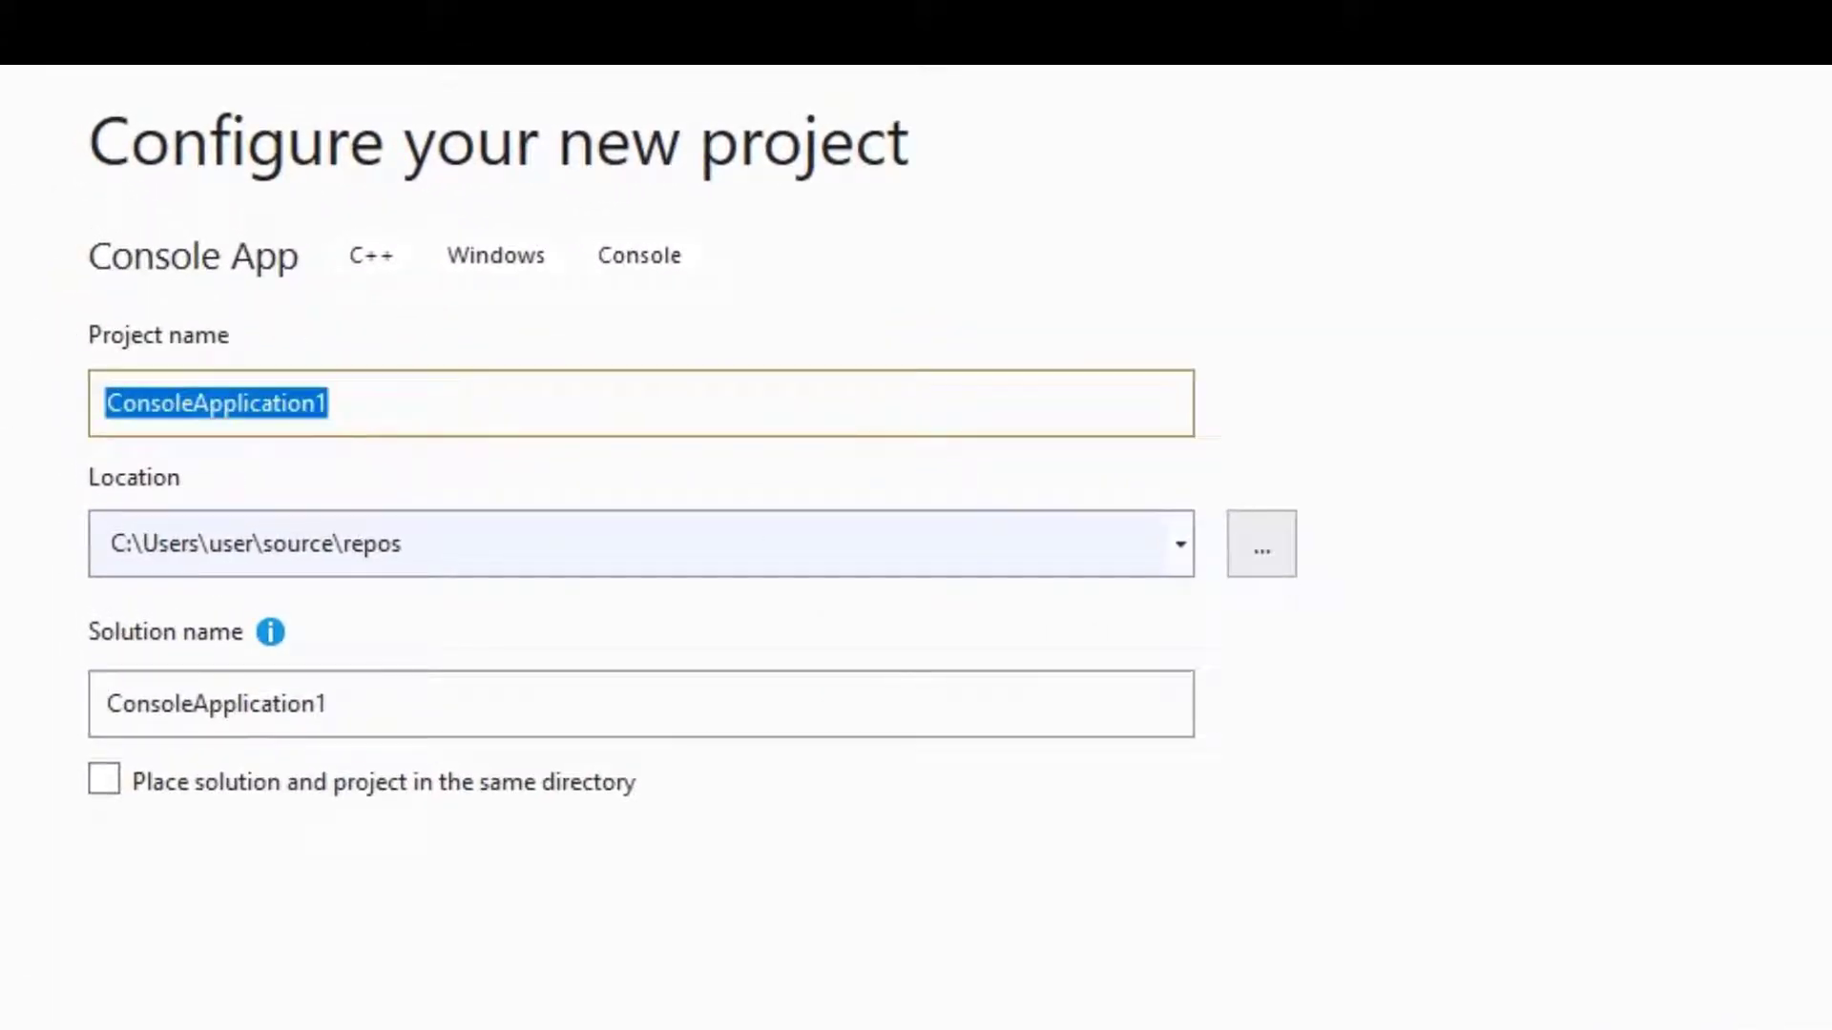
# Name the project TrailVisual1, create it, and maximize the window showing its source file
pyautogui.write('Trail')
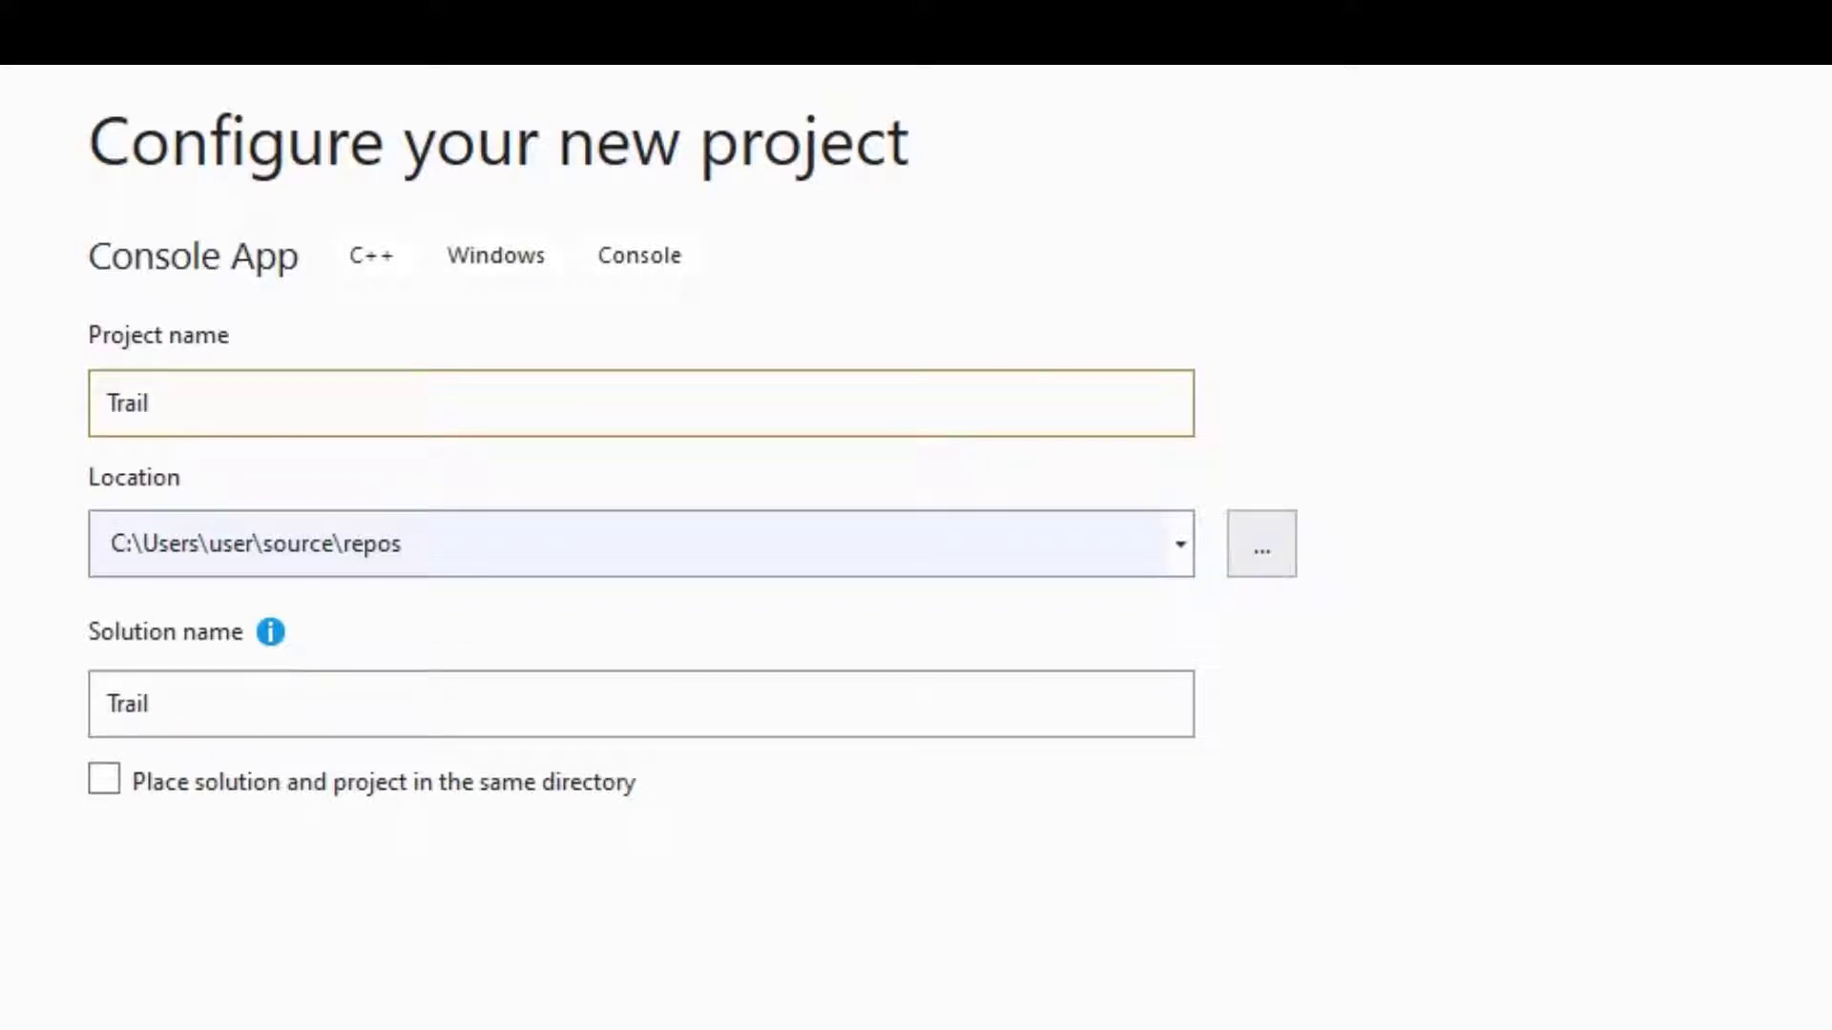
pyautogui.write('Visua')
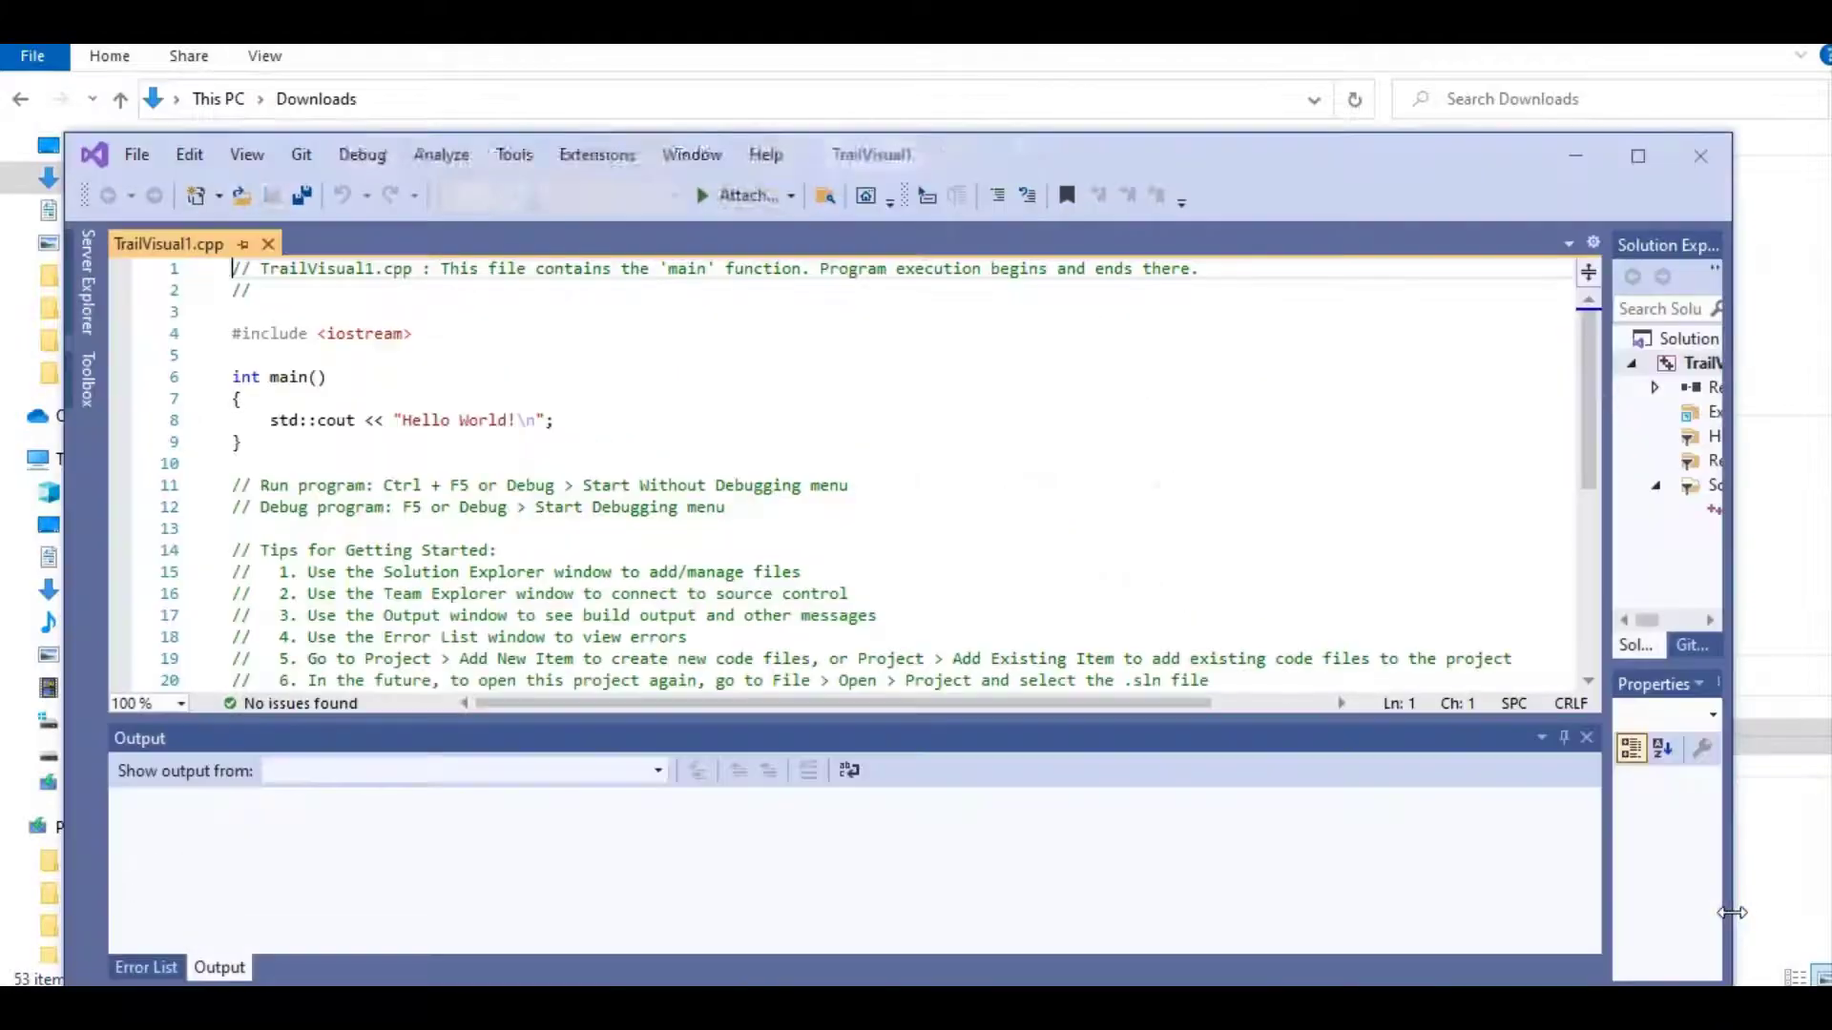
pyautogui.click(1638, 156)
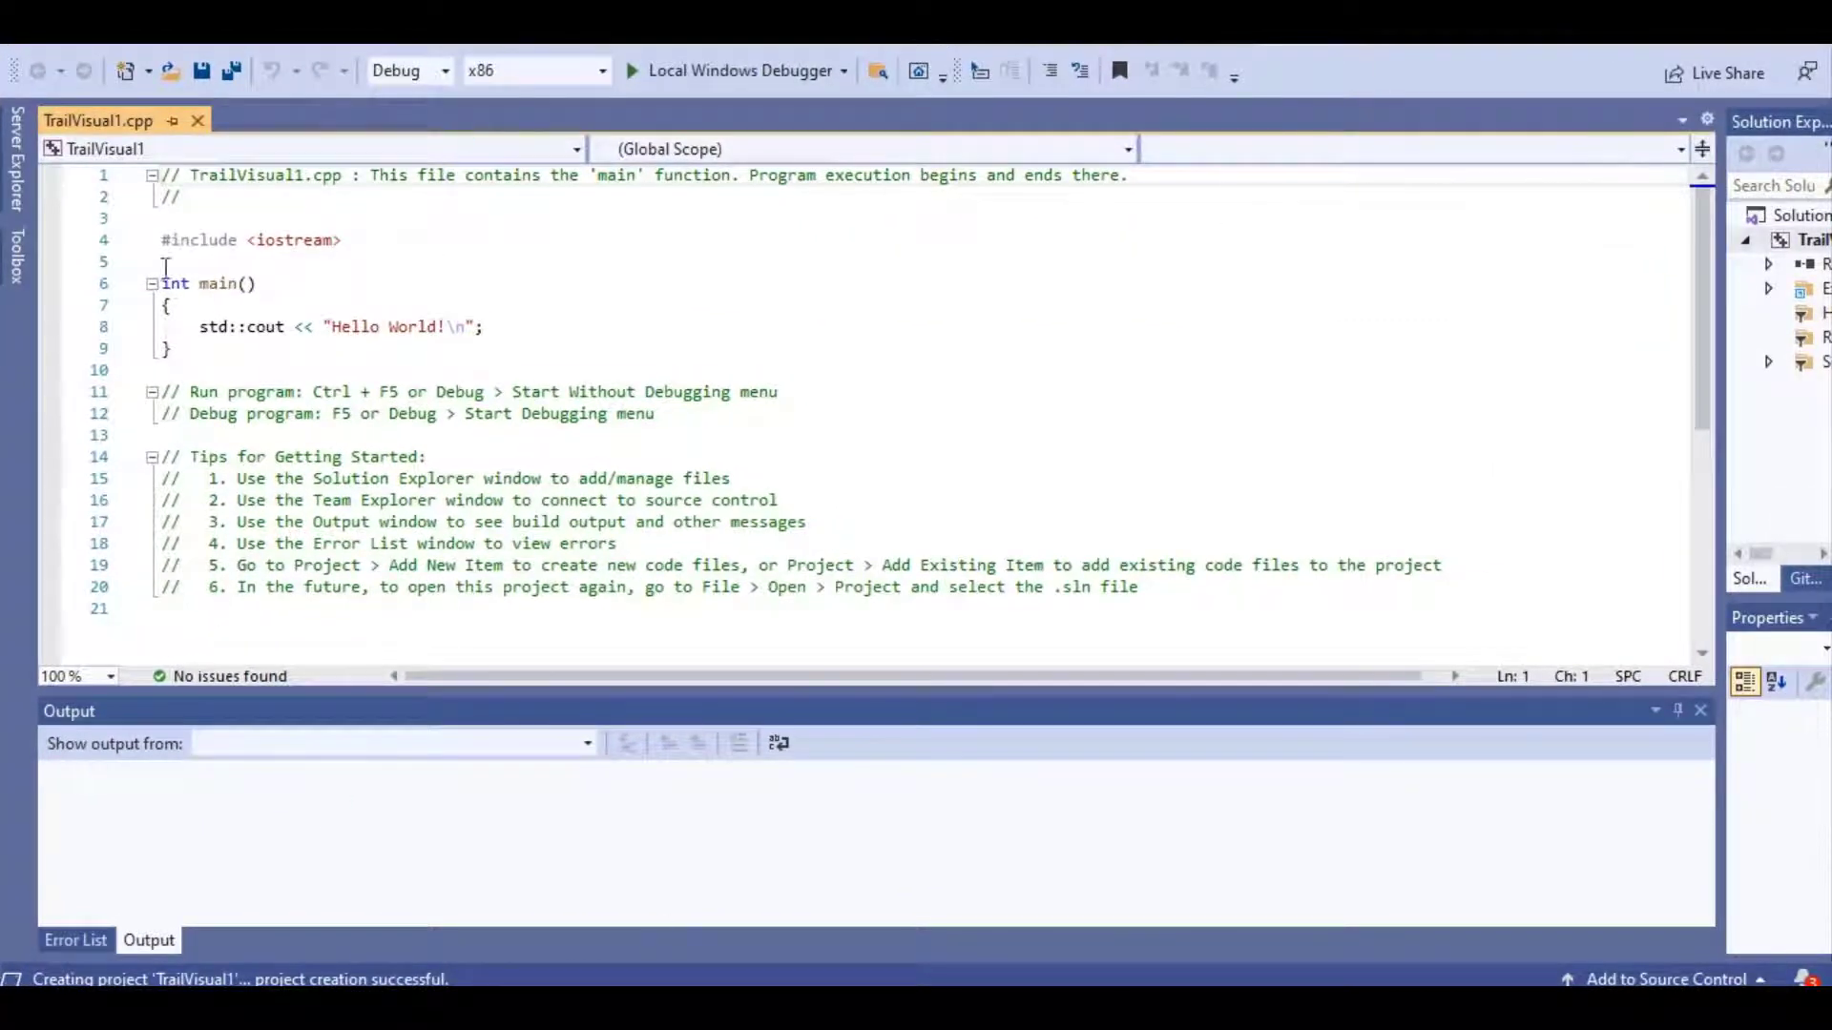
# Review the generated code in TrailVisual1.cpp: the iostream include, the main function header and its braced body
pyautogui.click(180, 304)
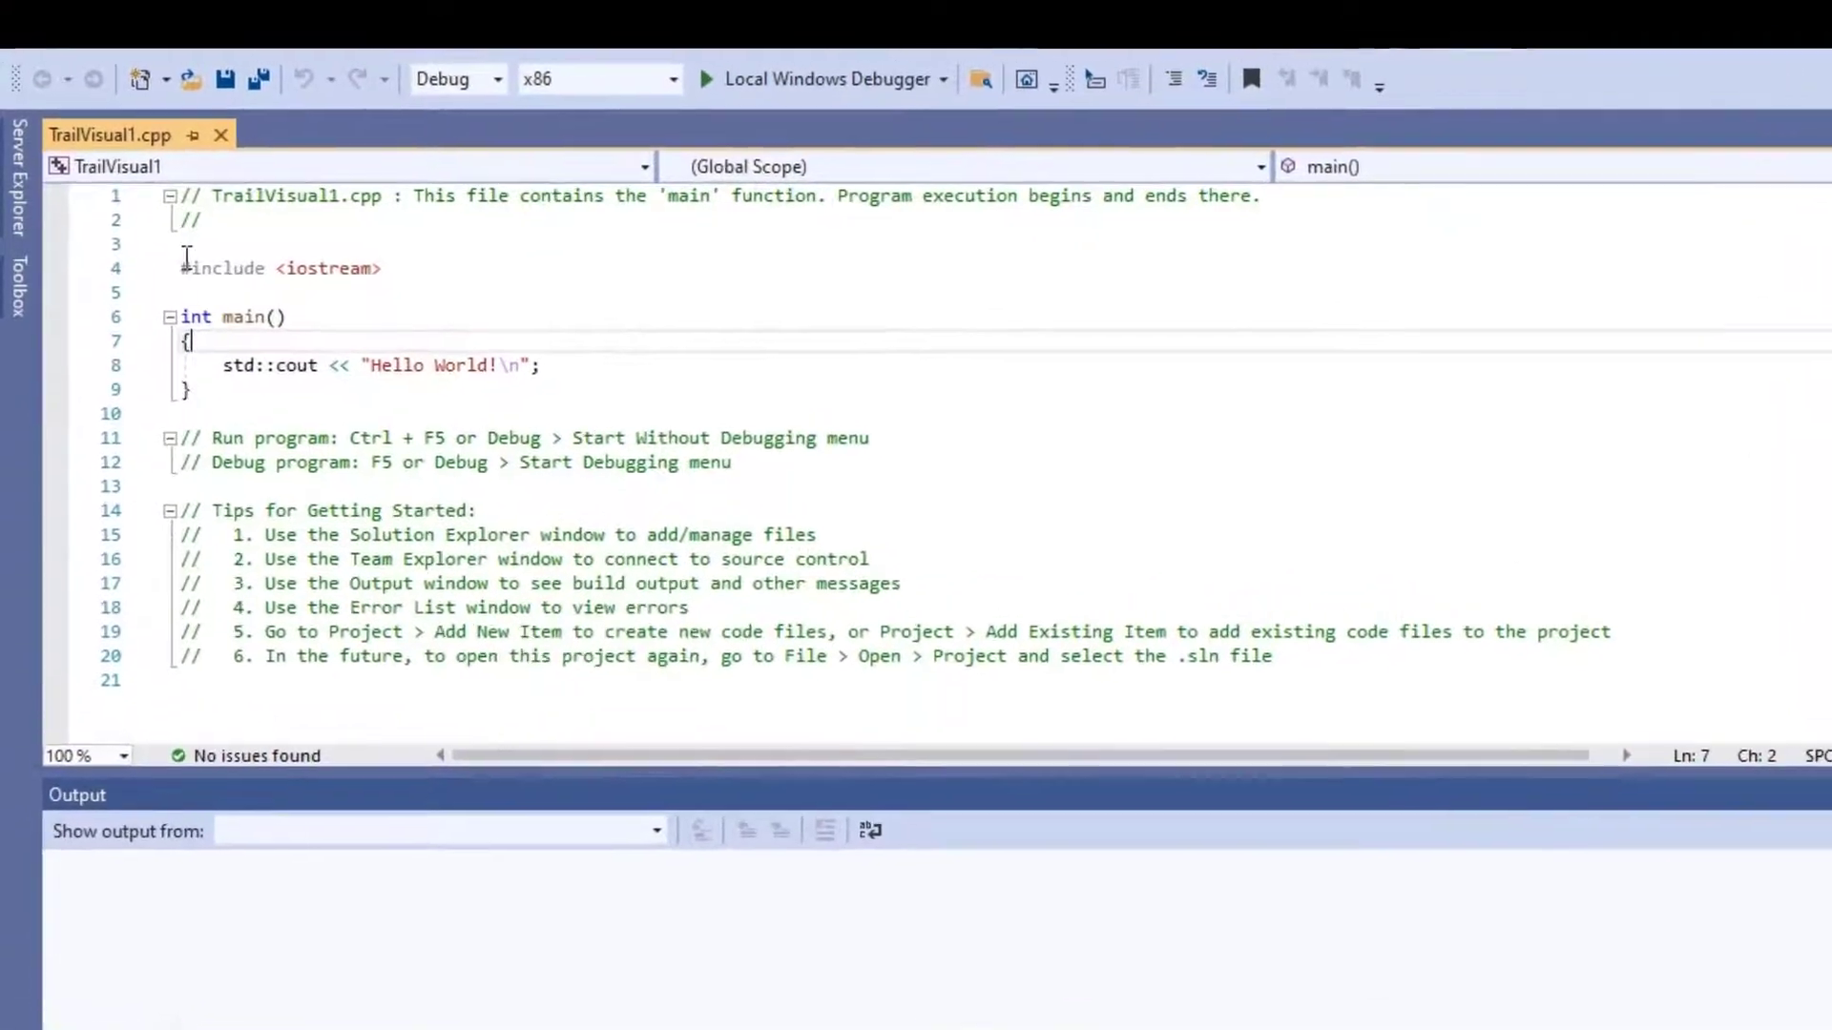
pyautogui.moveTo(181, 269); pyautogui.dragTo(410, 269)
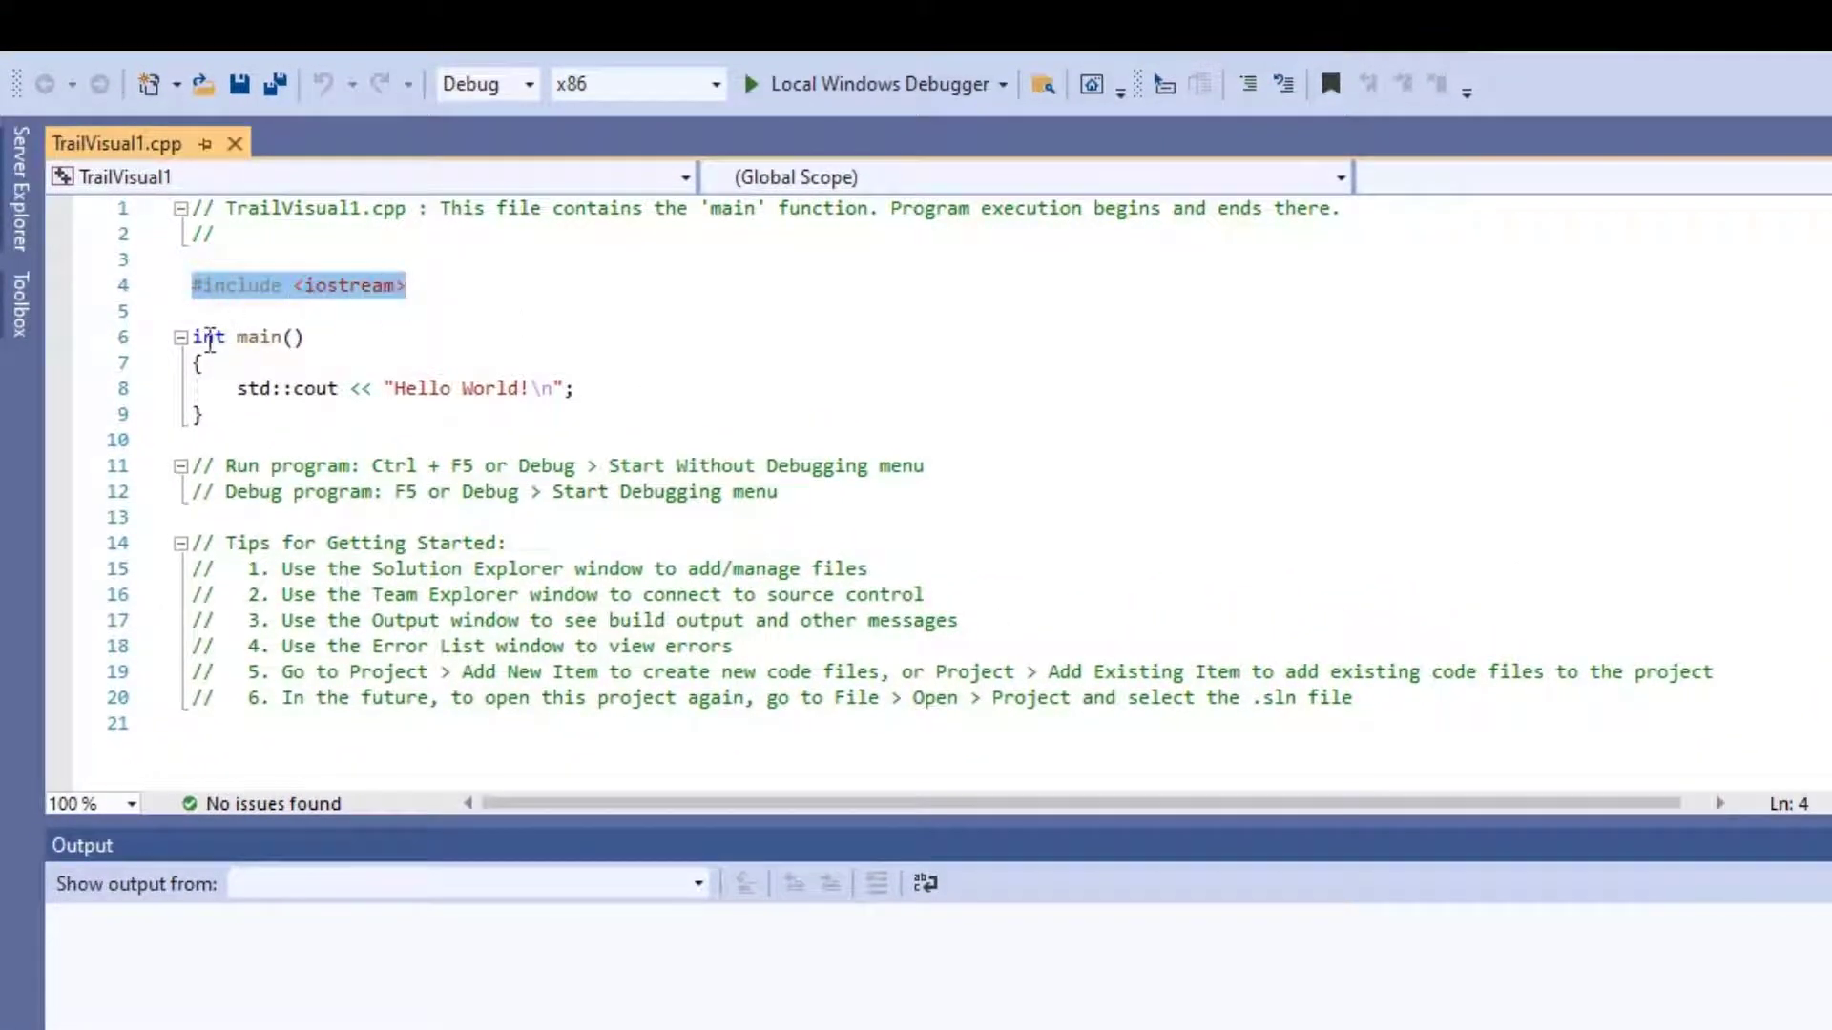
pyautogui.moveTo(226, 337); pyautogui.dragTo(306, 337)
pyautogui.click(213, 425)
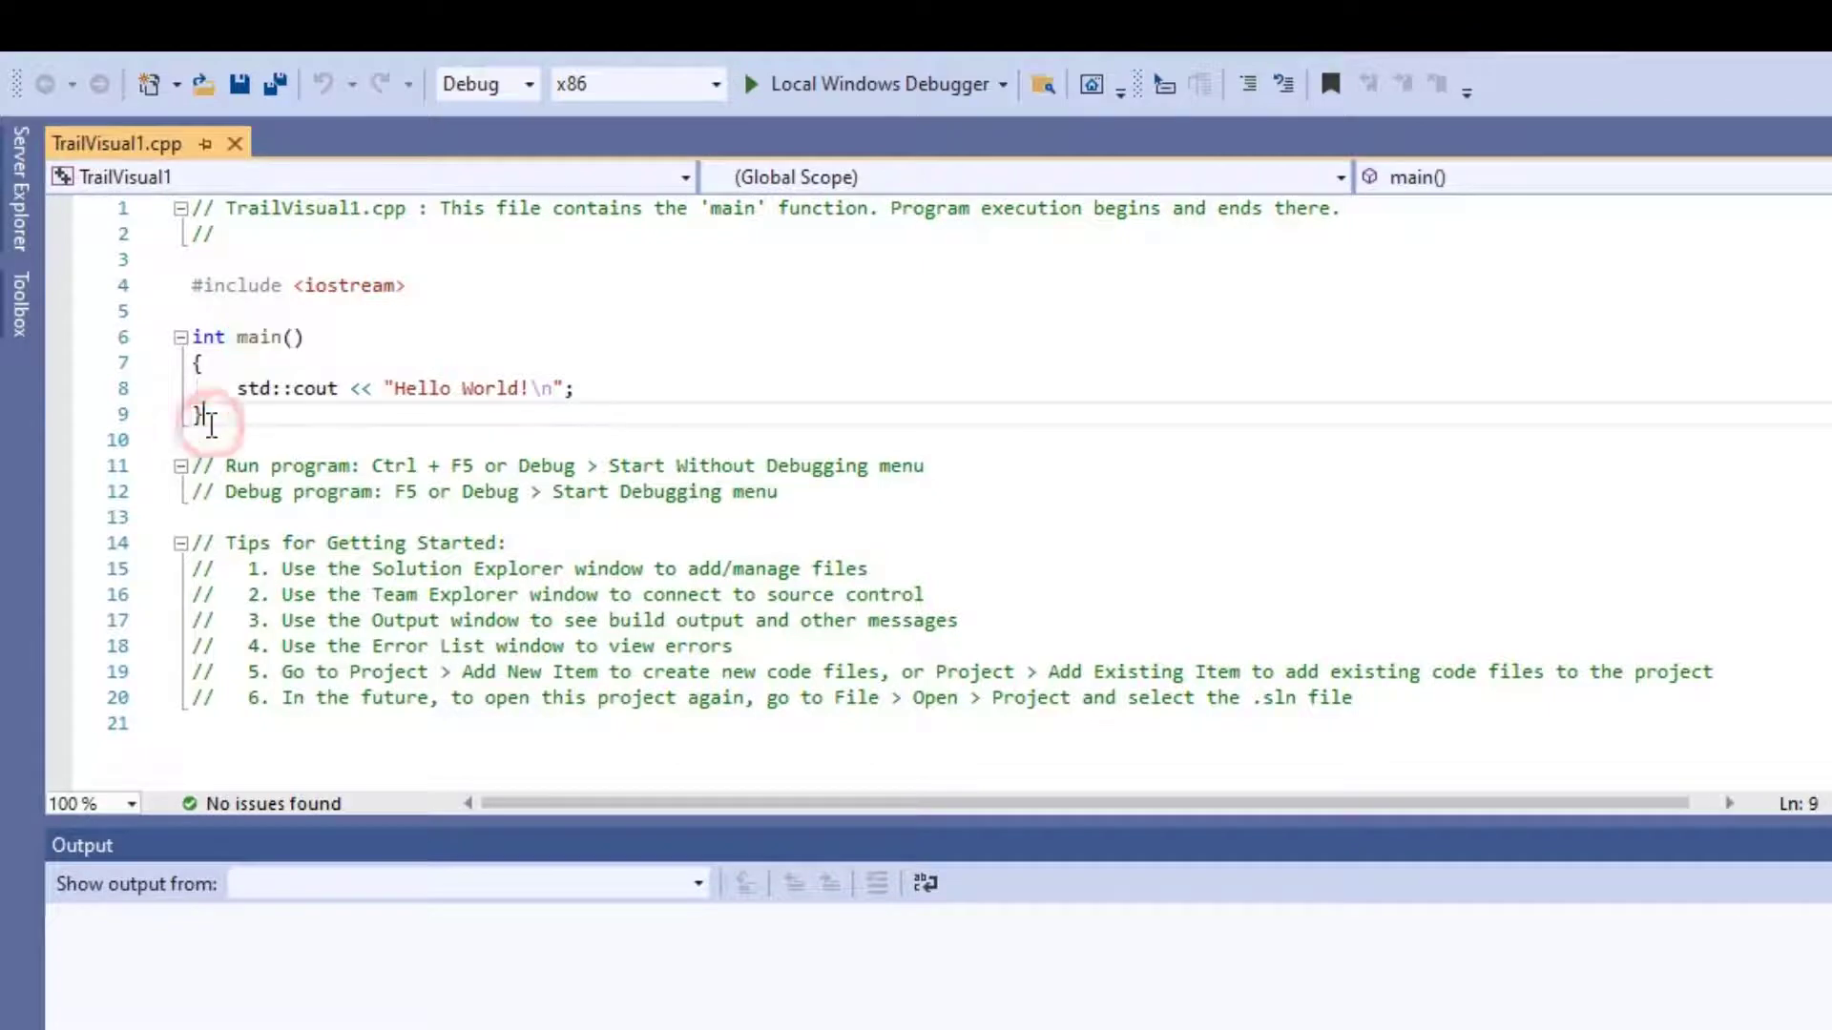
pyautogui.moveTo(204, 417); pyautogui.dragTo(192, 362)
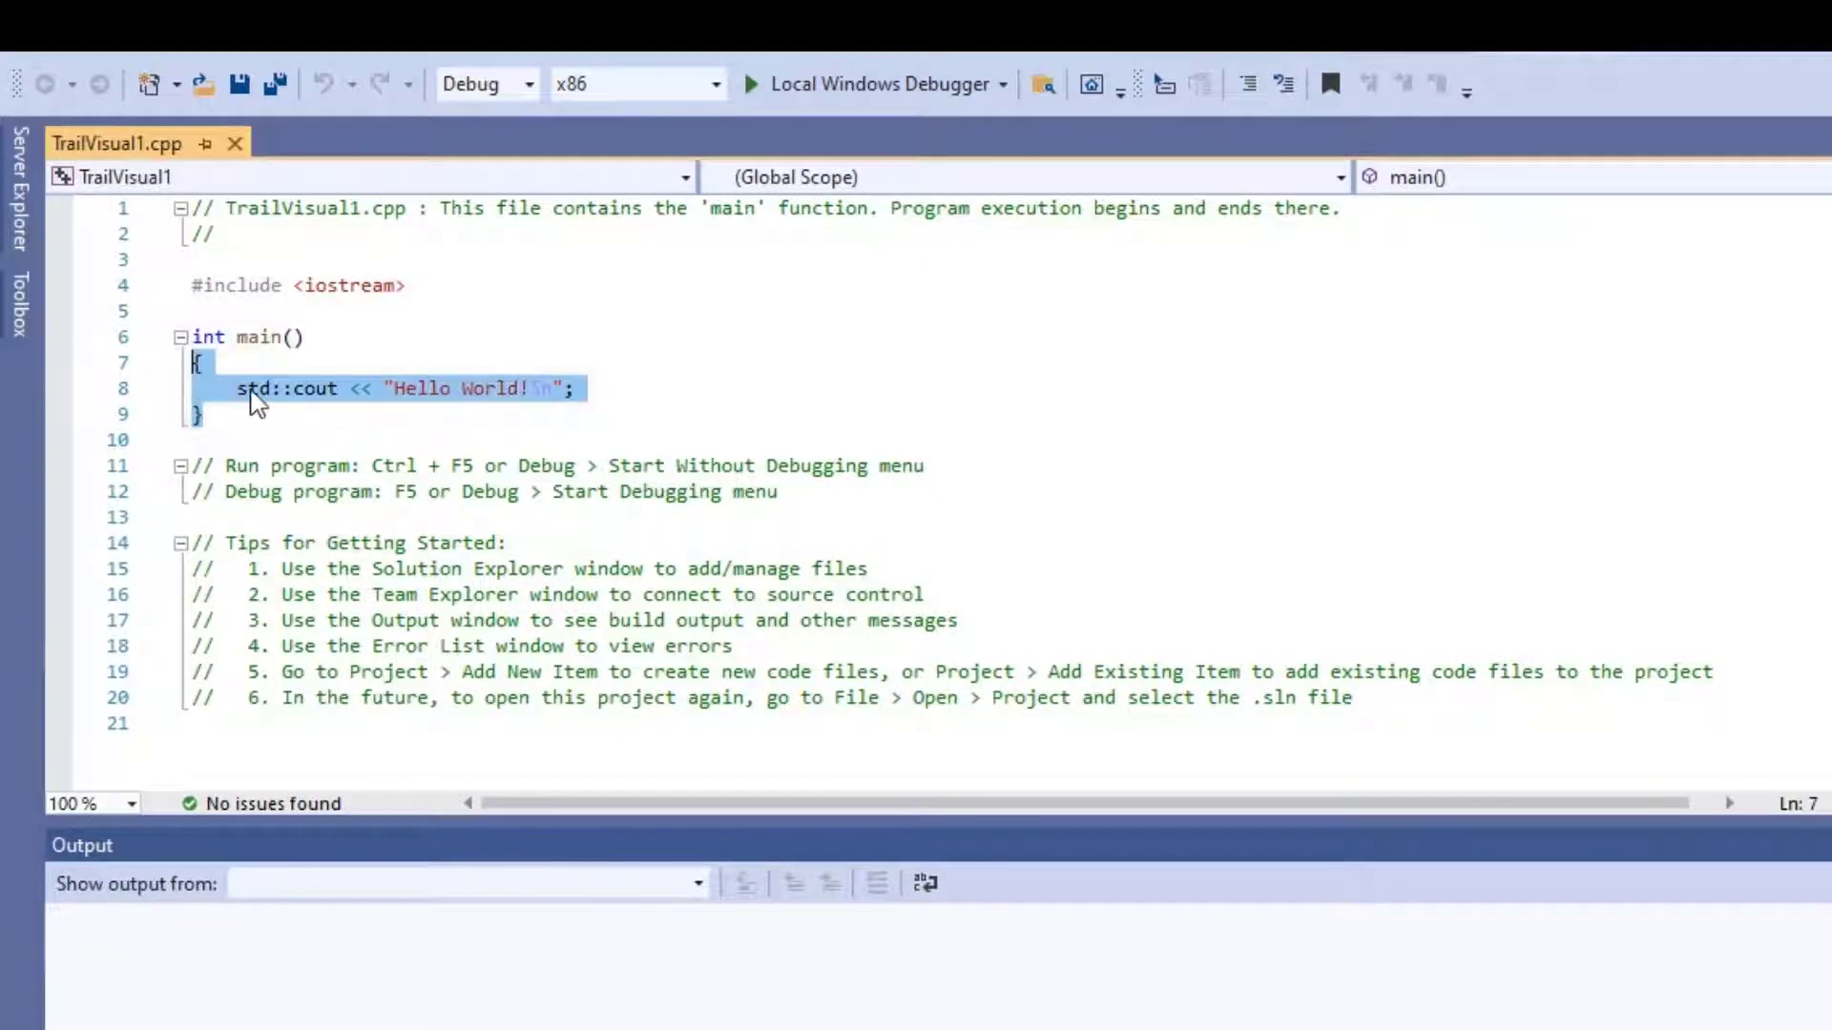
pyautogui.click(248, 388)
pyautogui.click(490, 437)
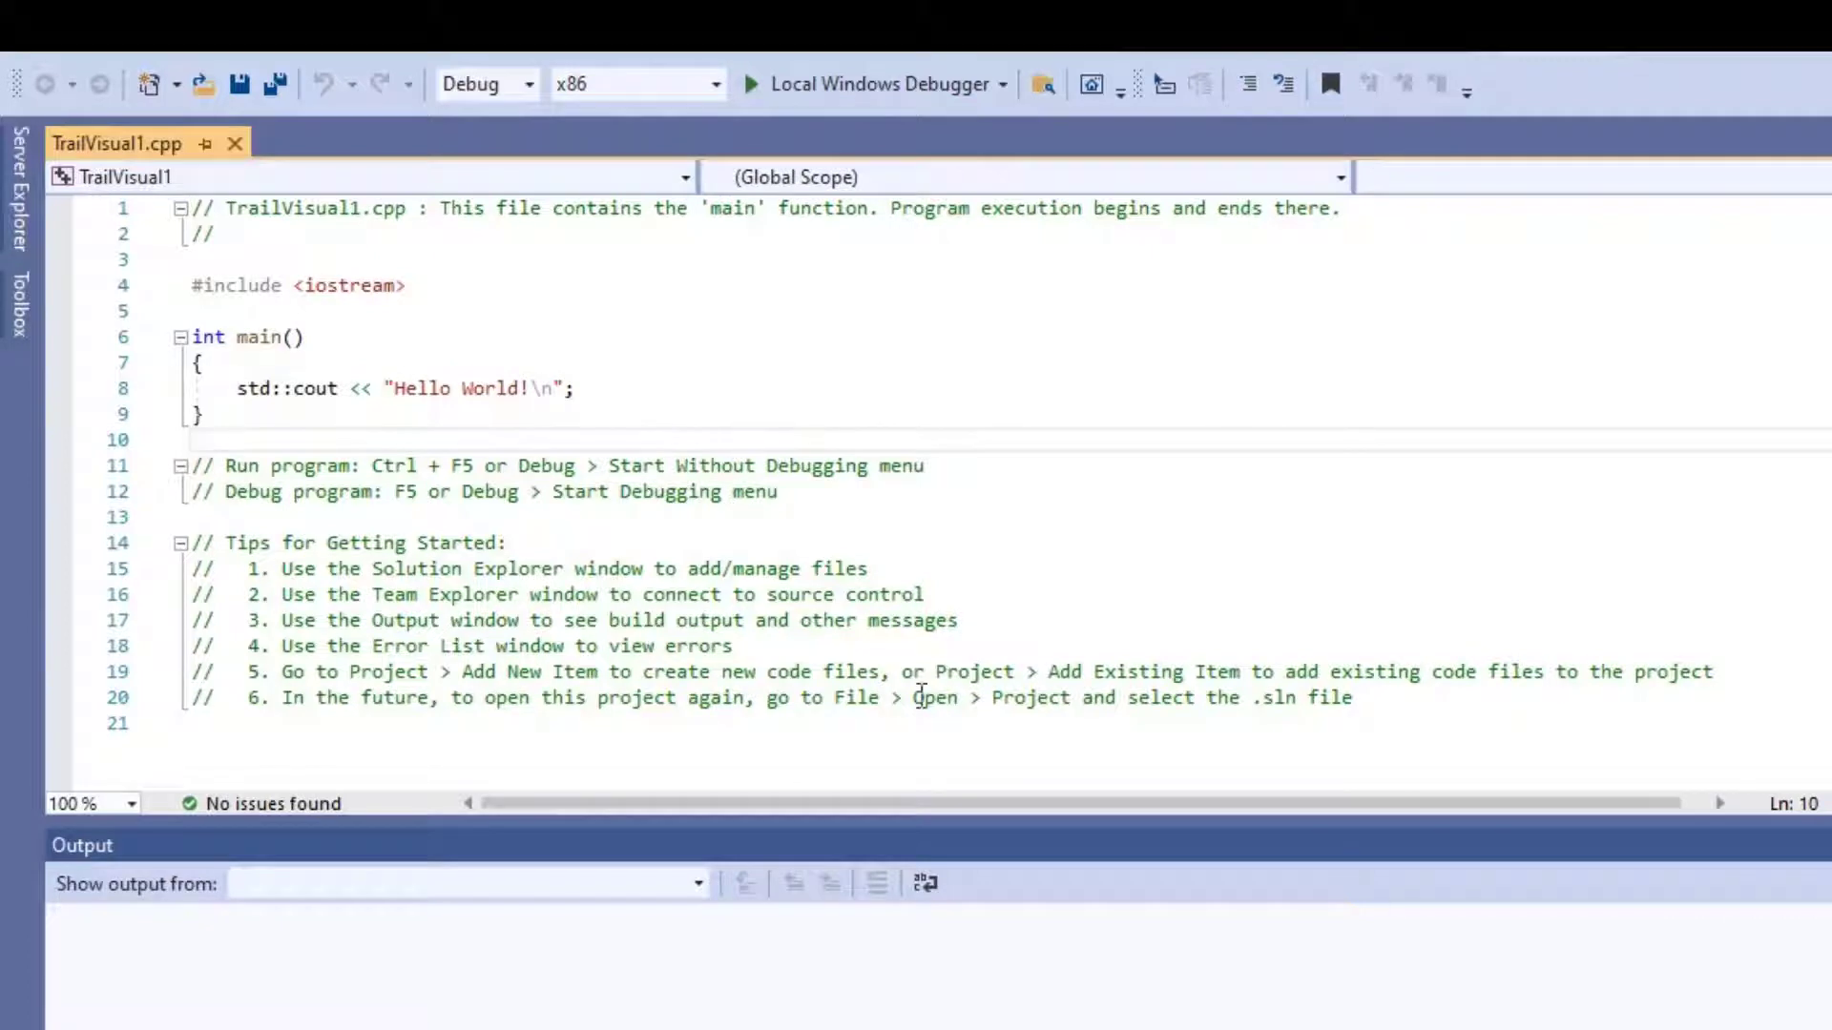
# Restore the window to a smaller size, run the project without debugging, and highlight the Hello World! console output
pyautogui.moveTo(1793, 29); pyautogui.dragTo(1704, 194)
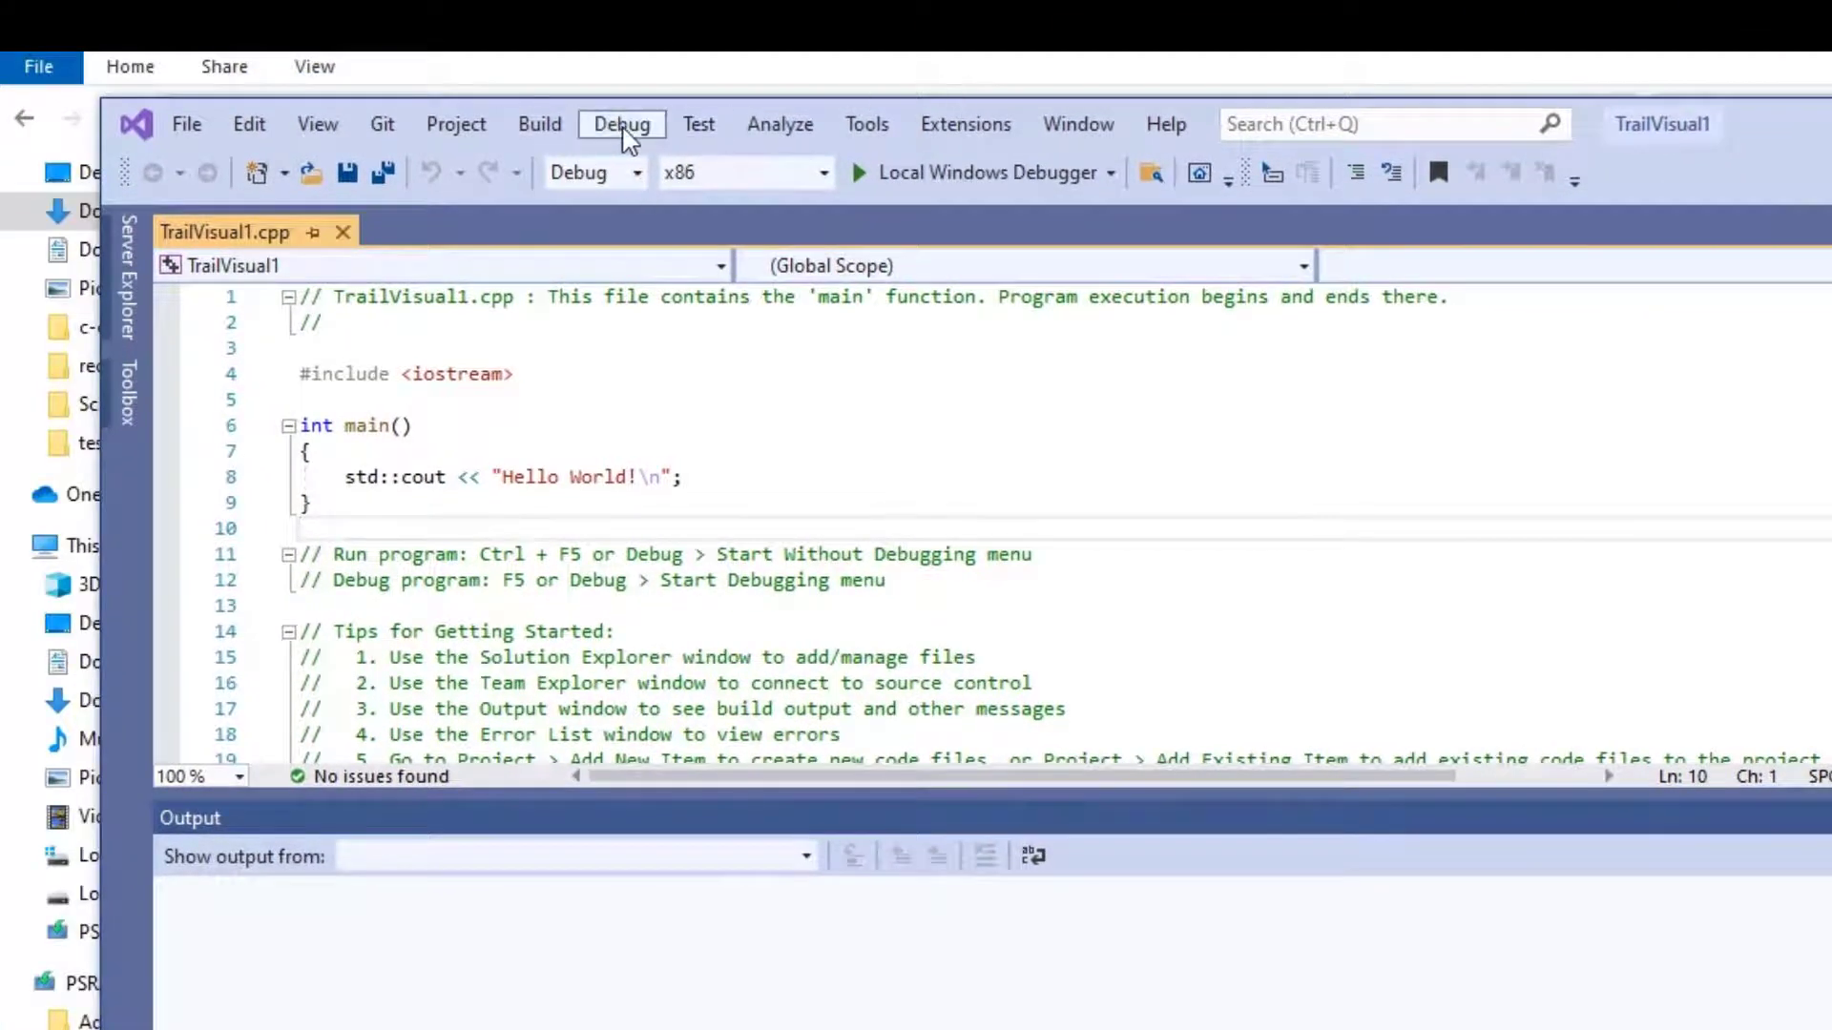
pyautogui.click(540, 134)
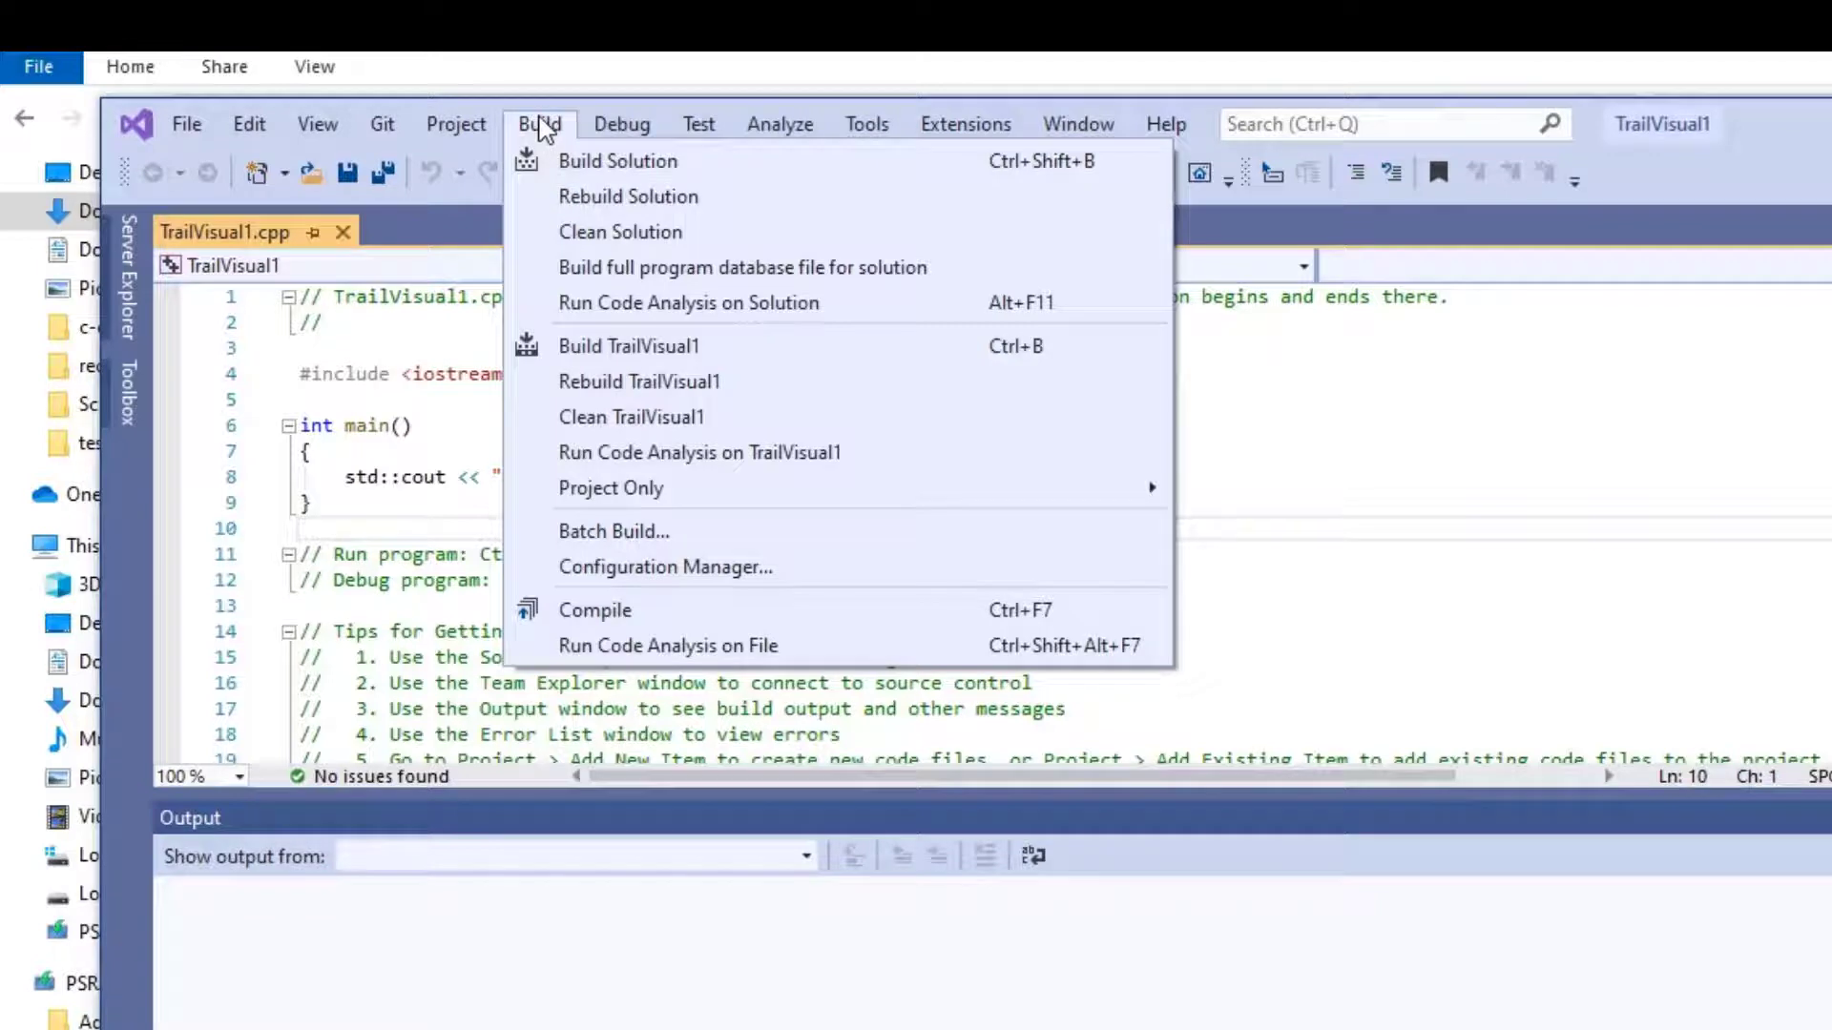
pyautogui.moveTo(634, 126)
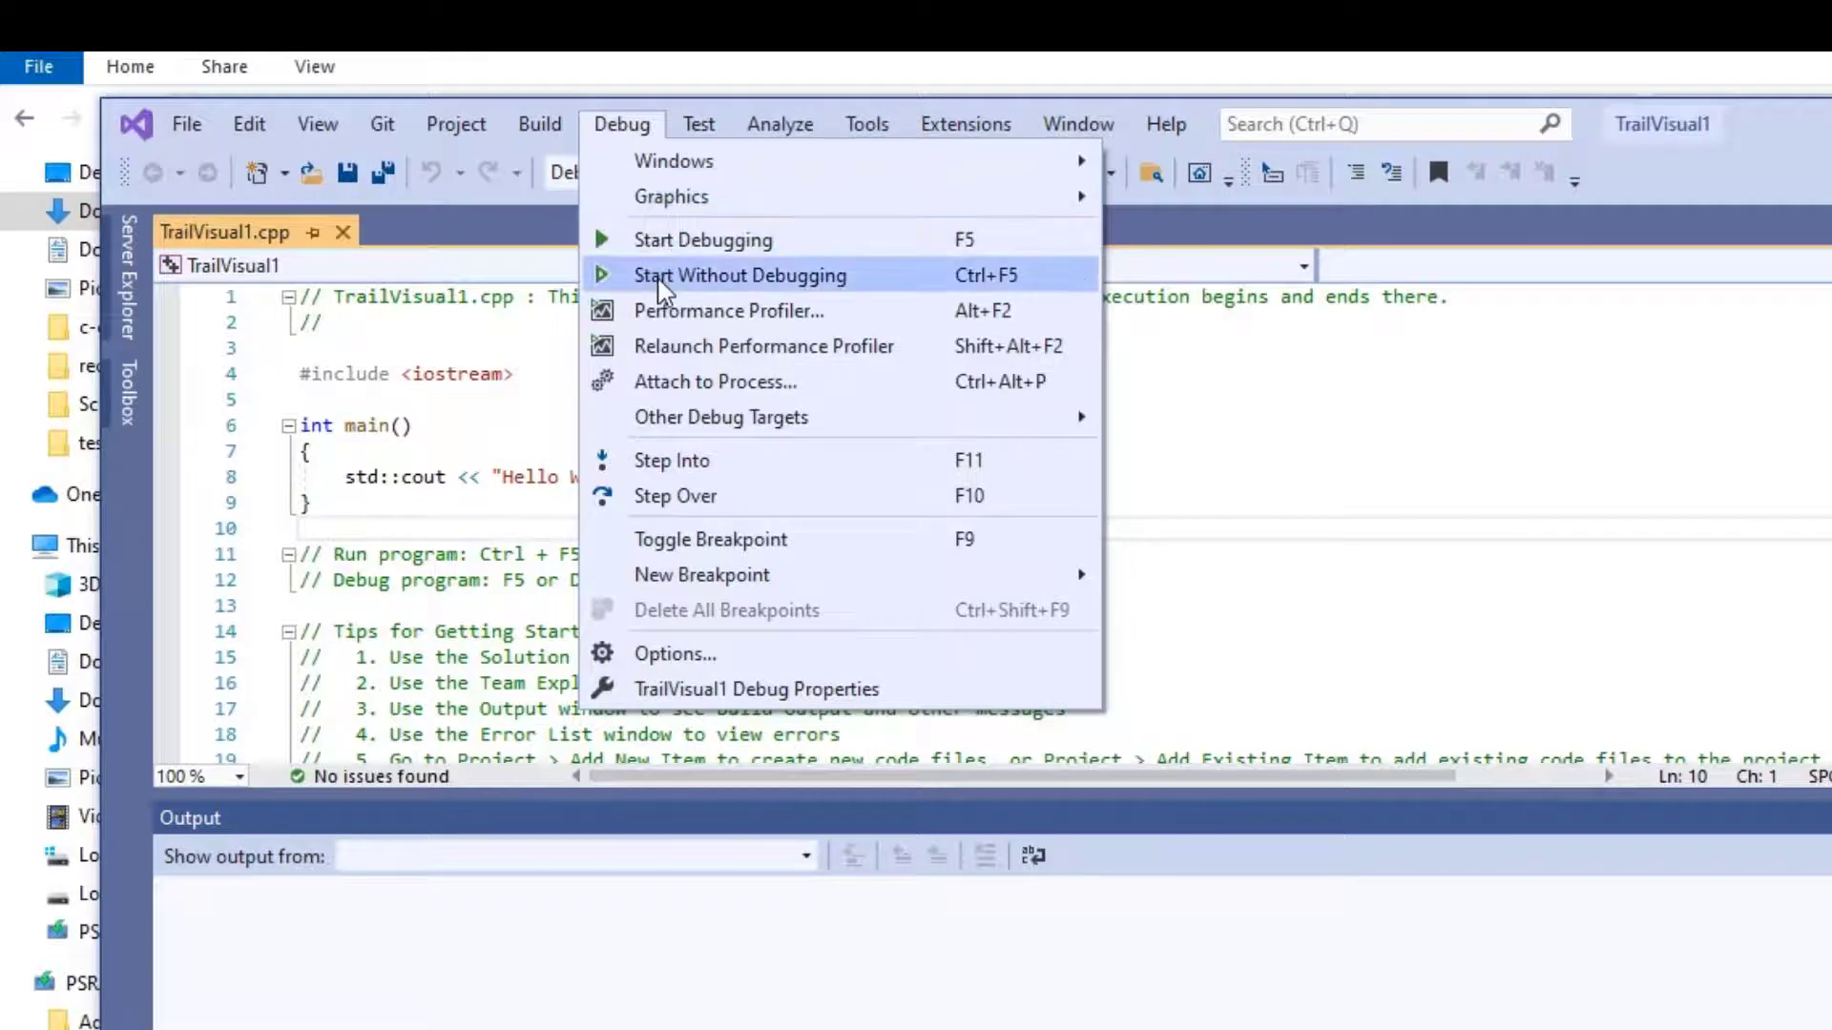
pyautogui.click(665, 279)
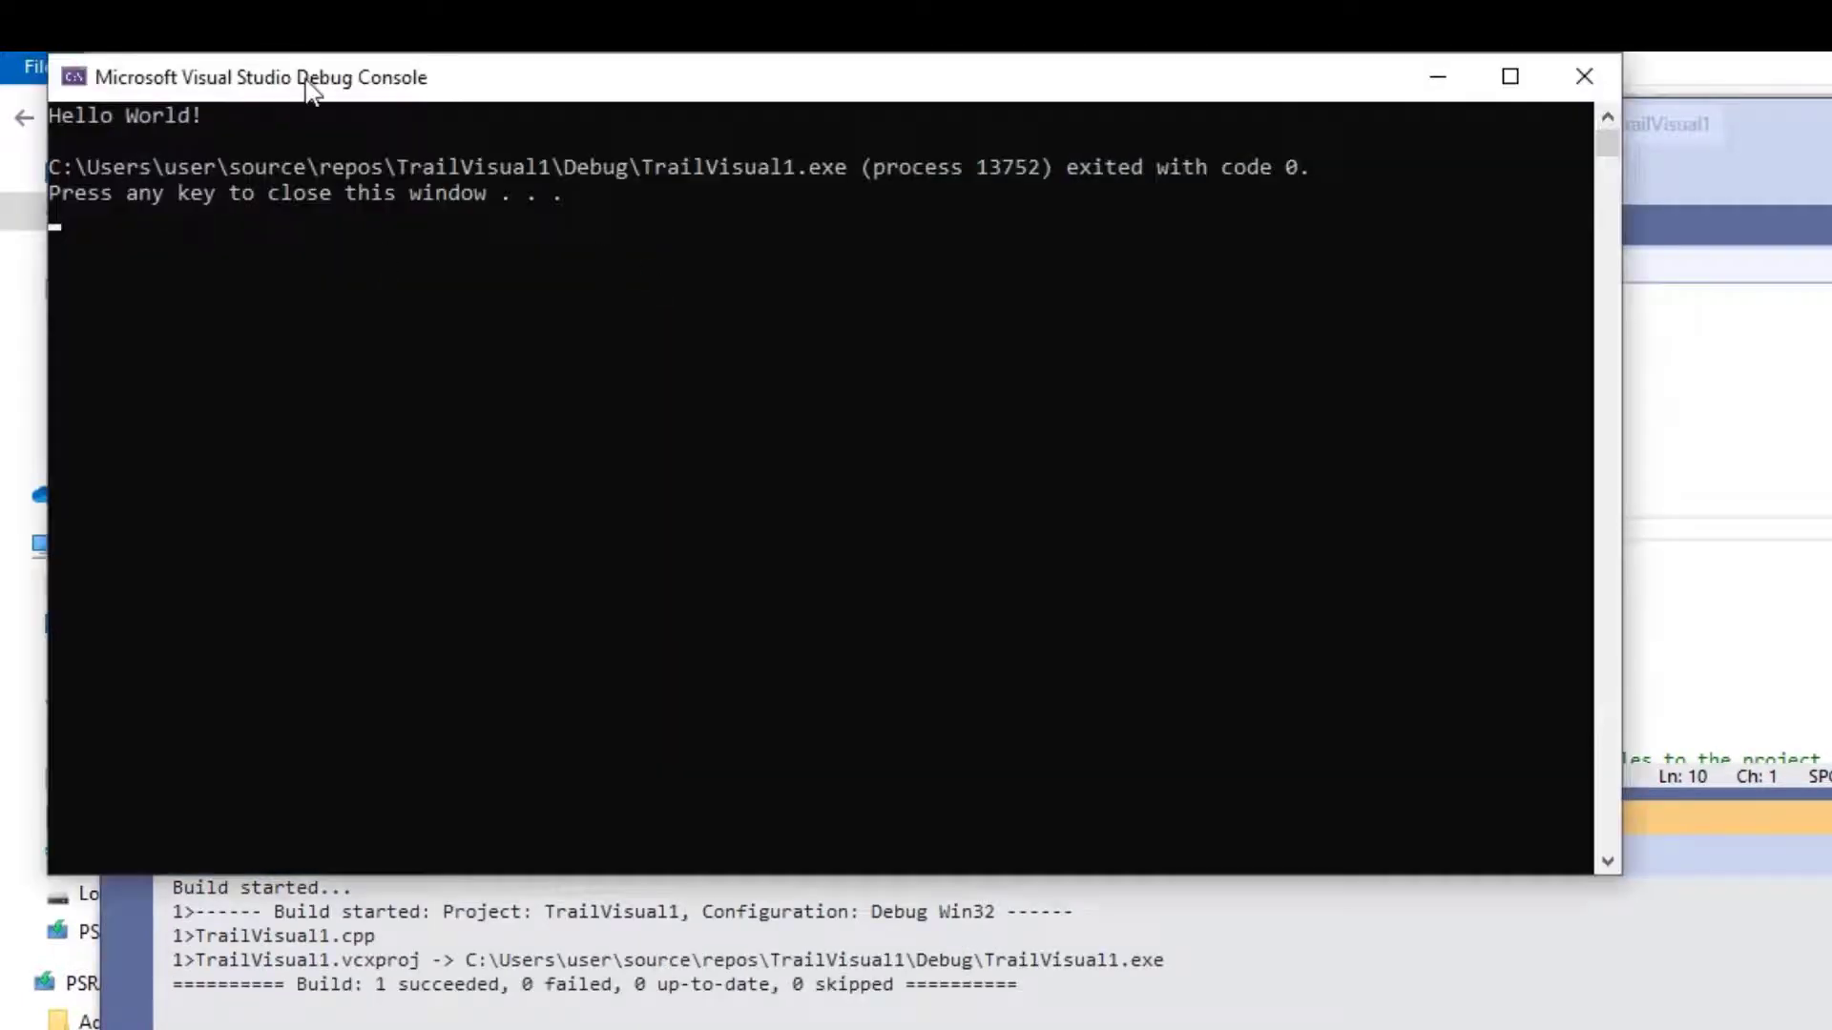
pyautogui.moveTo(310, 86); pyautogui.dragTo(623, 439)
pyautogui.click(369, 464)
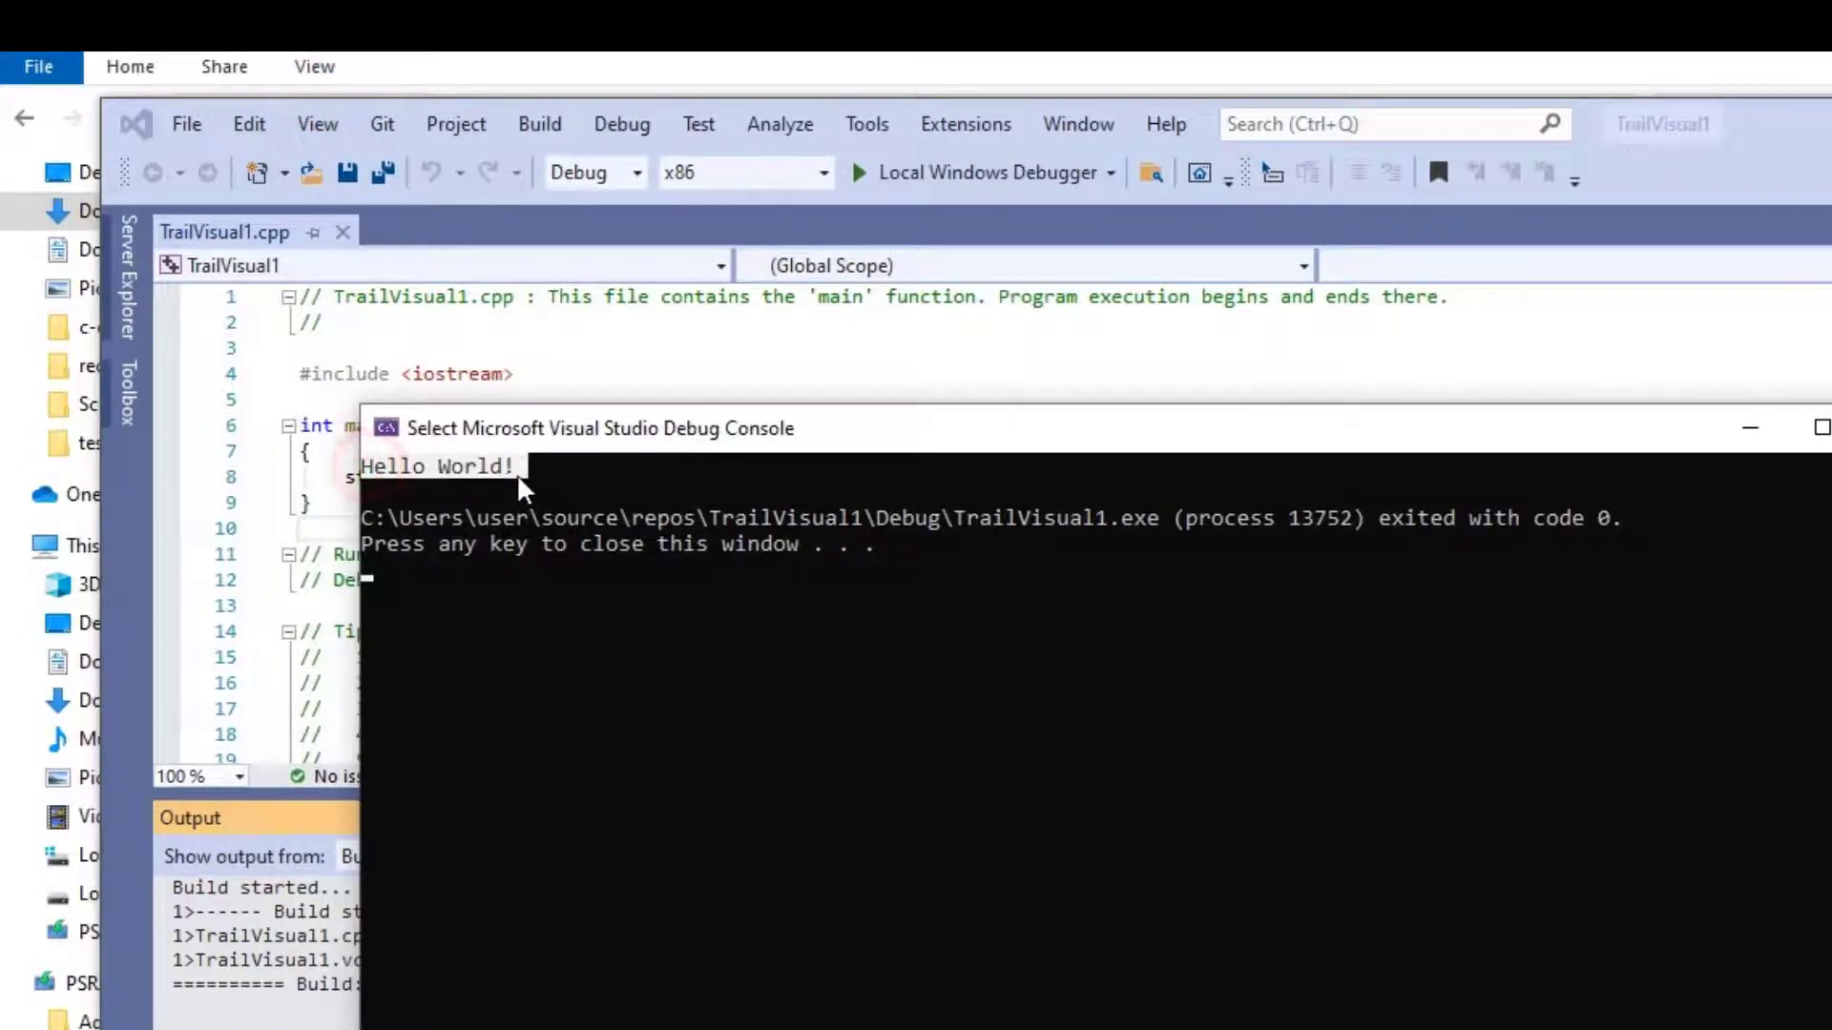
# Dismiss the console and add std::cout<<"haiii omkars computer education"; on a new line below the Hello World statement in main
pyautogui.click(520, 468)
pyautogui.click(1777, 428)
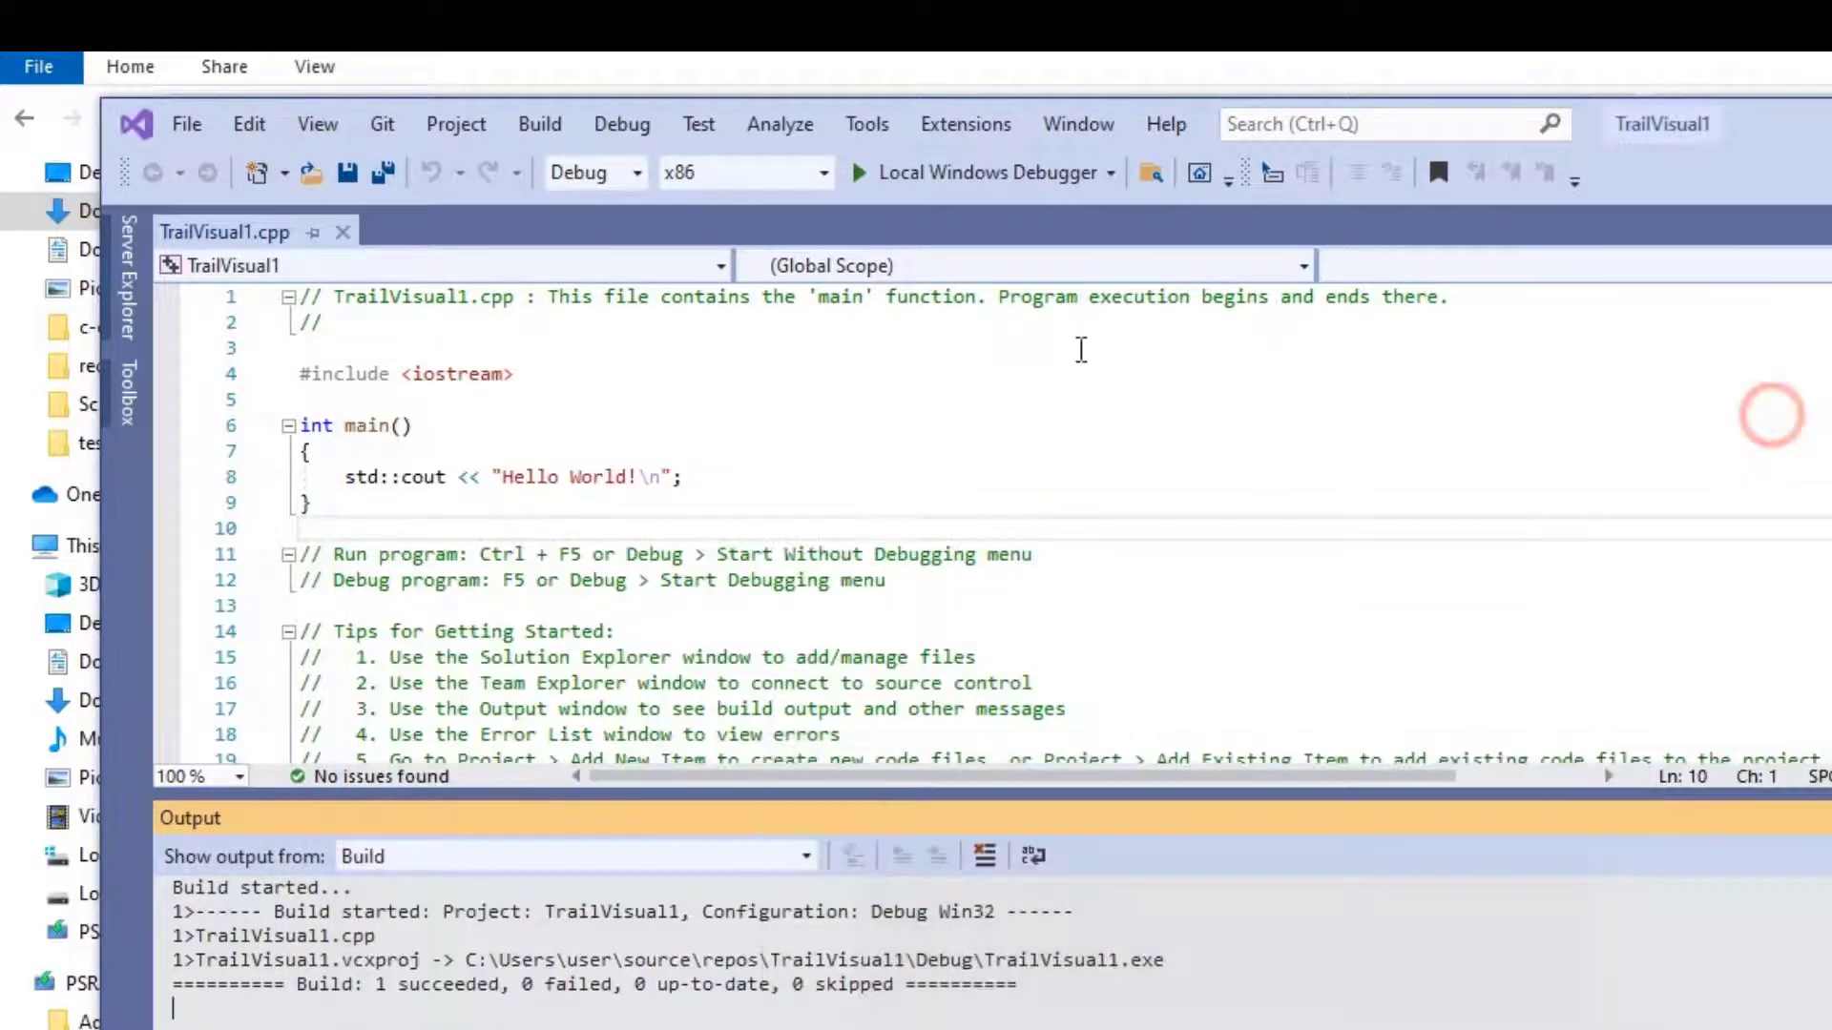
pyautogui.click(687, 480)
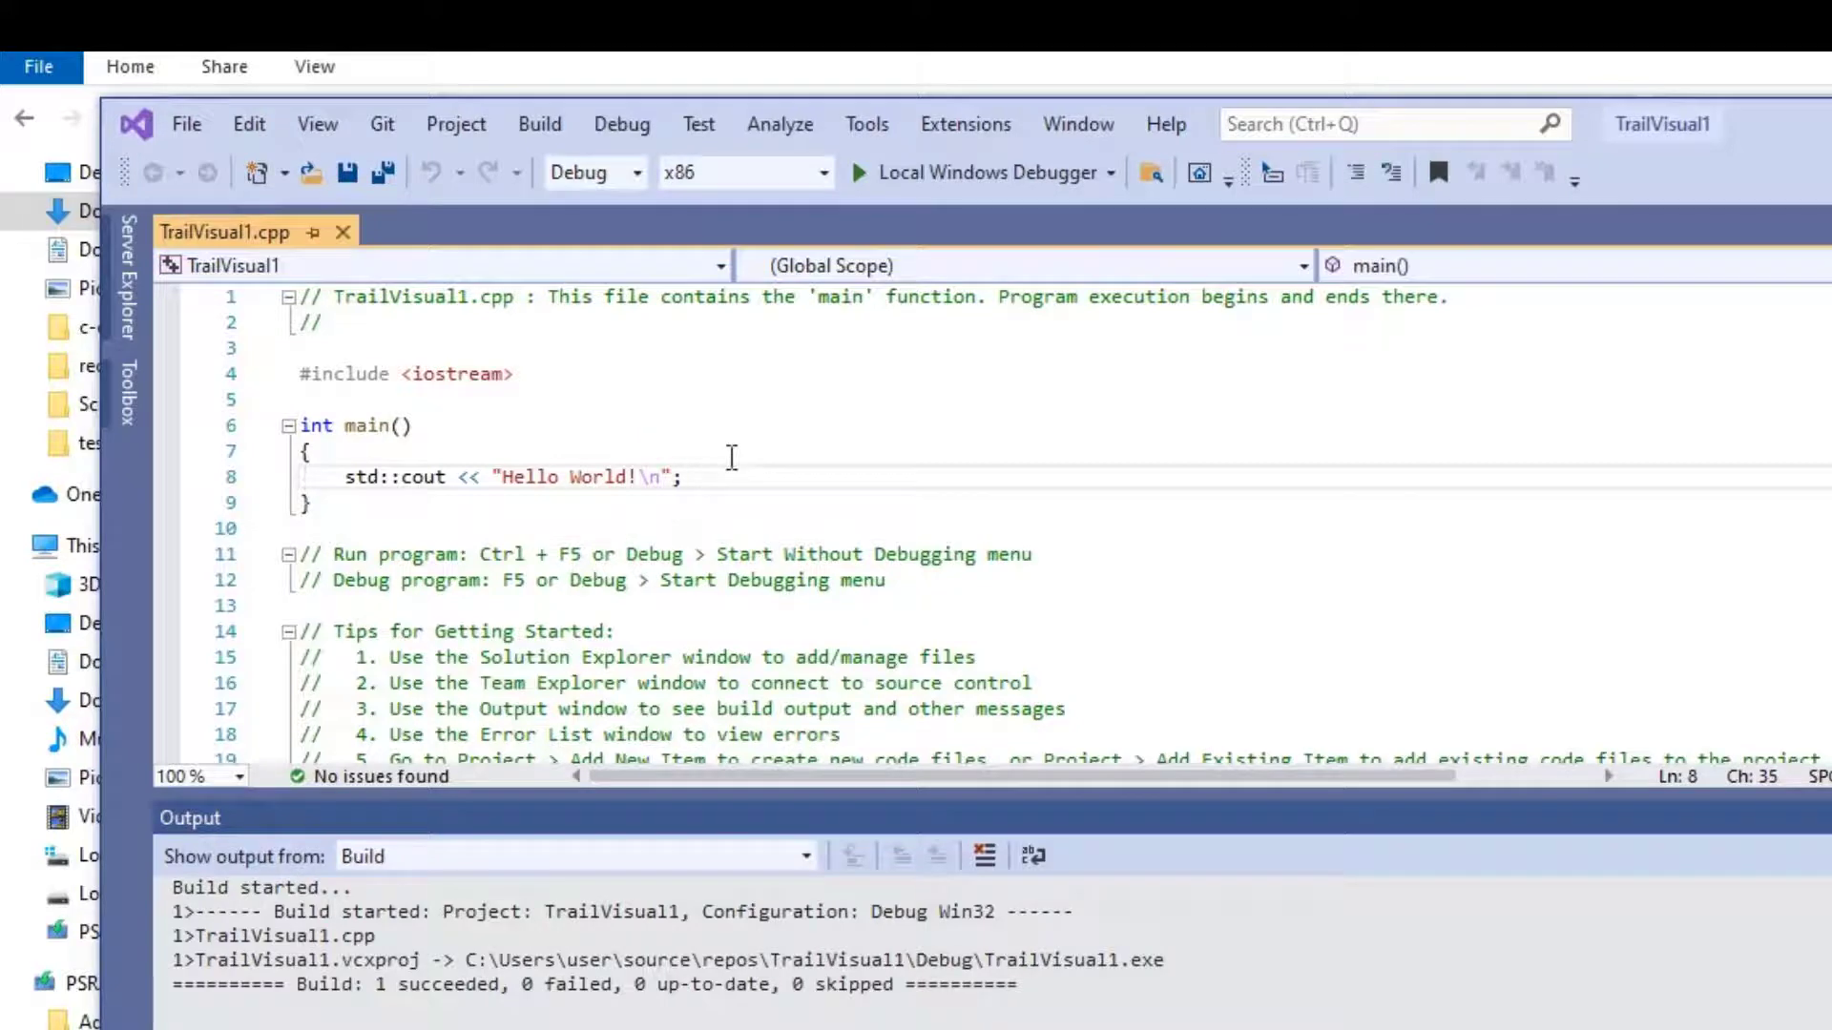
pyautogui.press('Return')
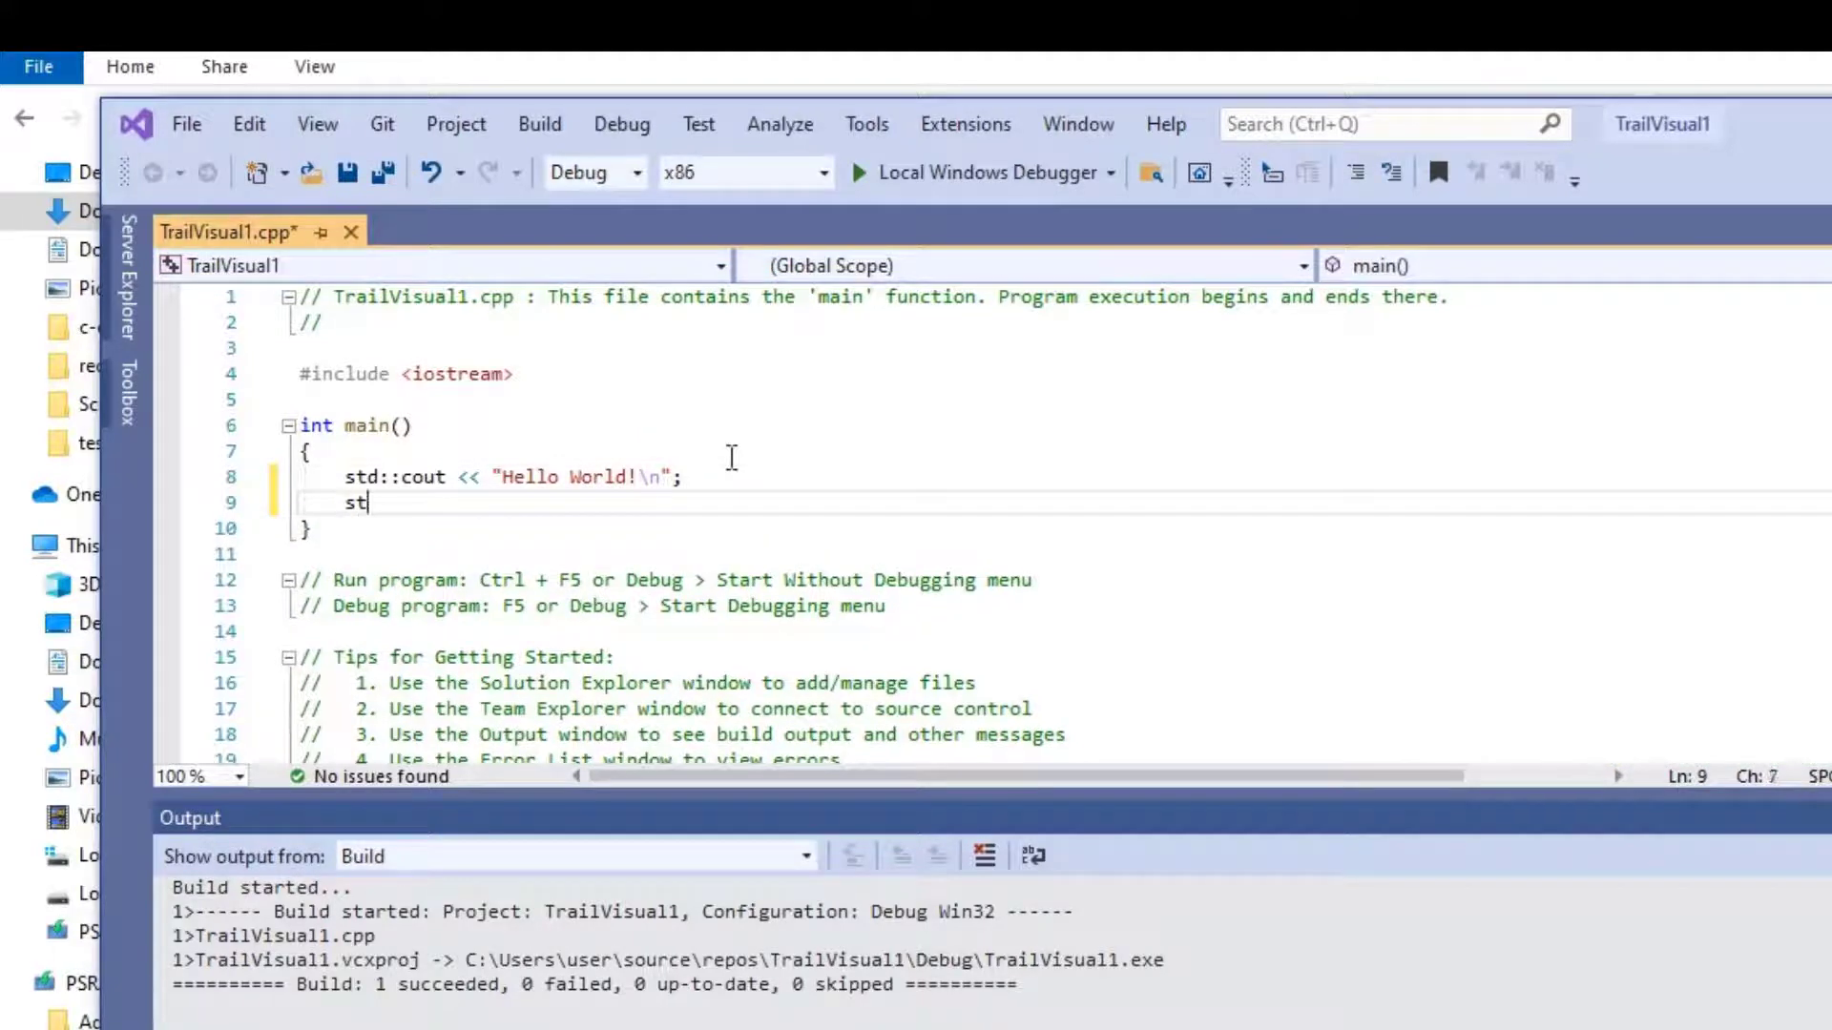
pyautogui.write('std::')
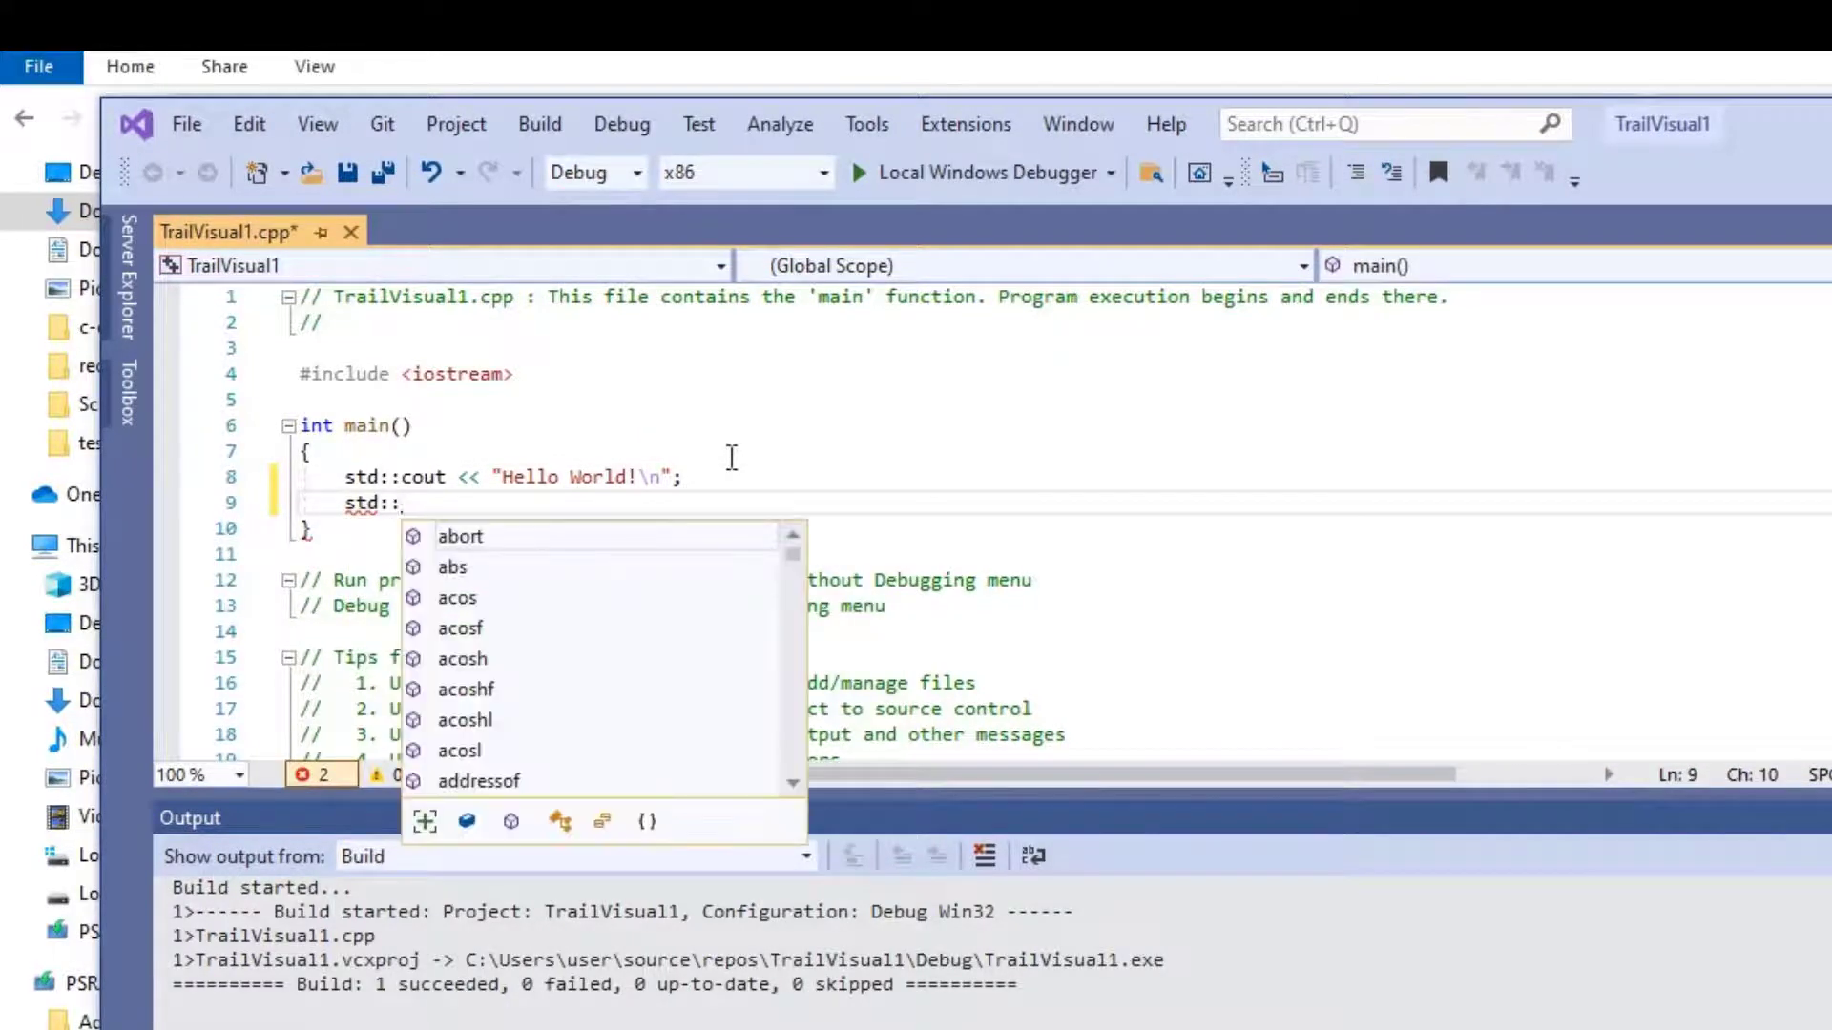
pyautogui.write('cout<<')
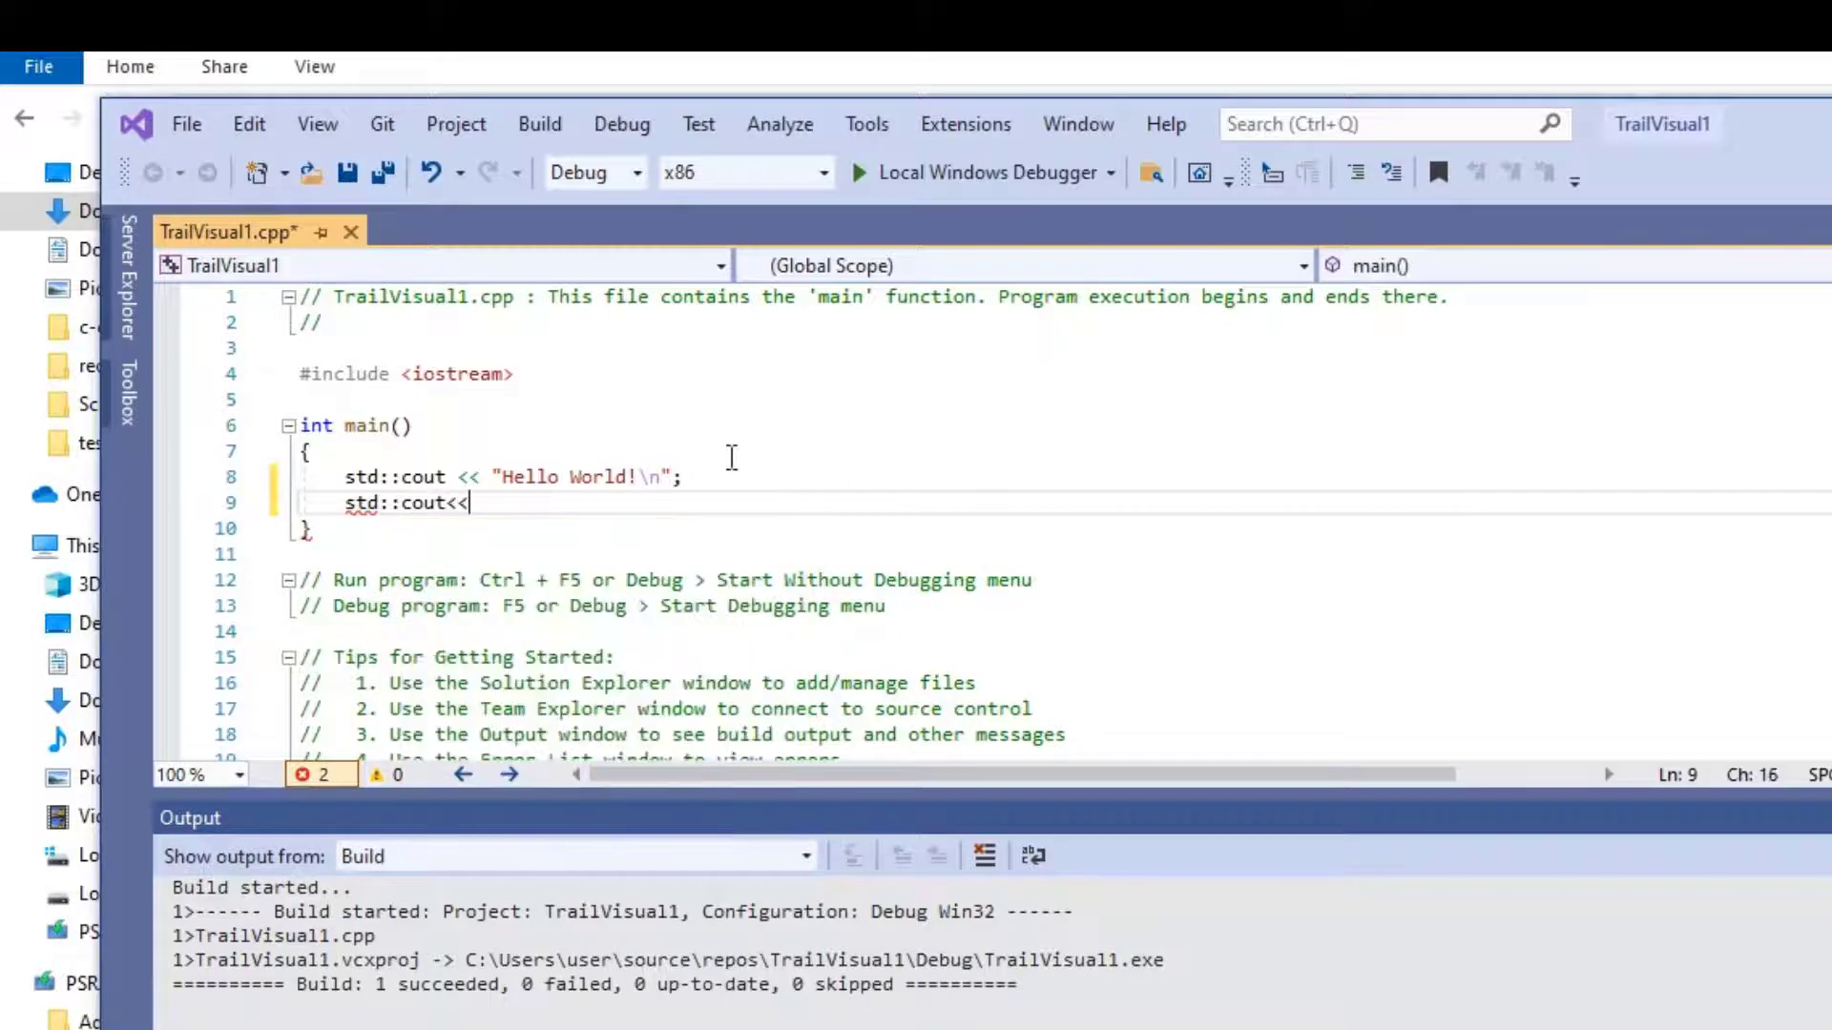
pyautogui.write('"')
pyautogui.write('haiii om')
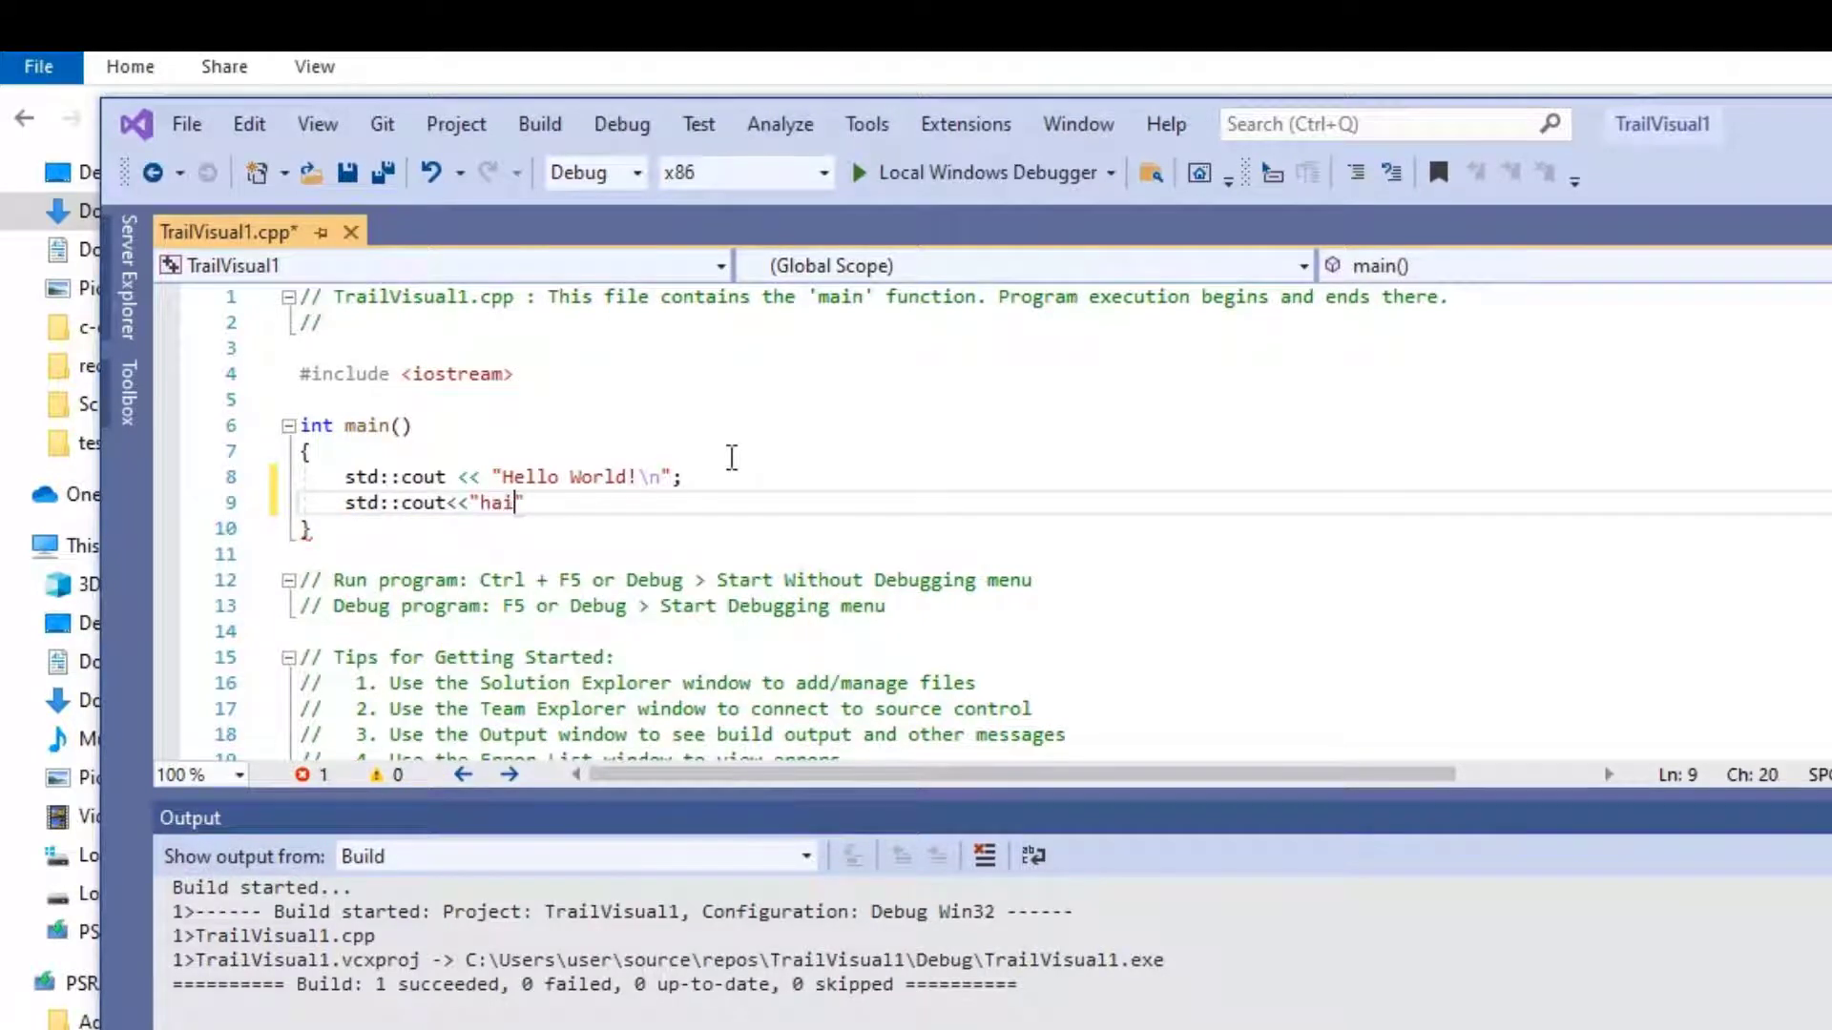
pyautogui.write('kars comput')
pyautogui.press('BackSpace')
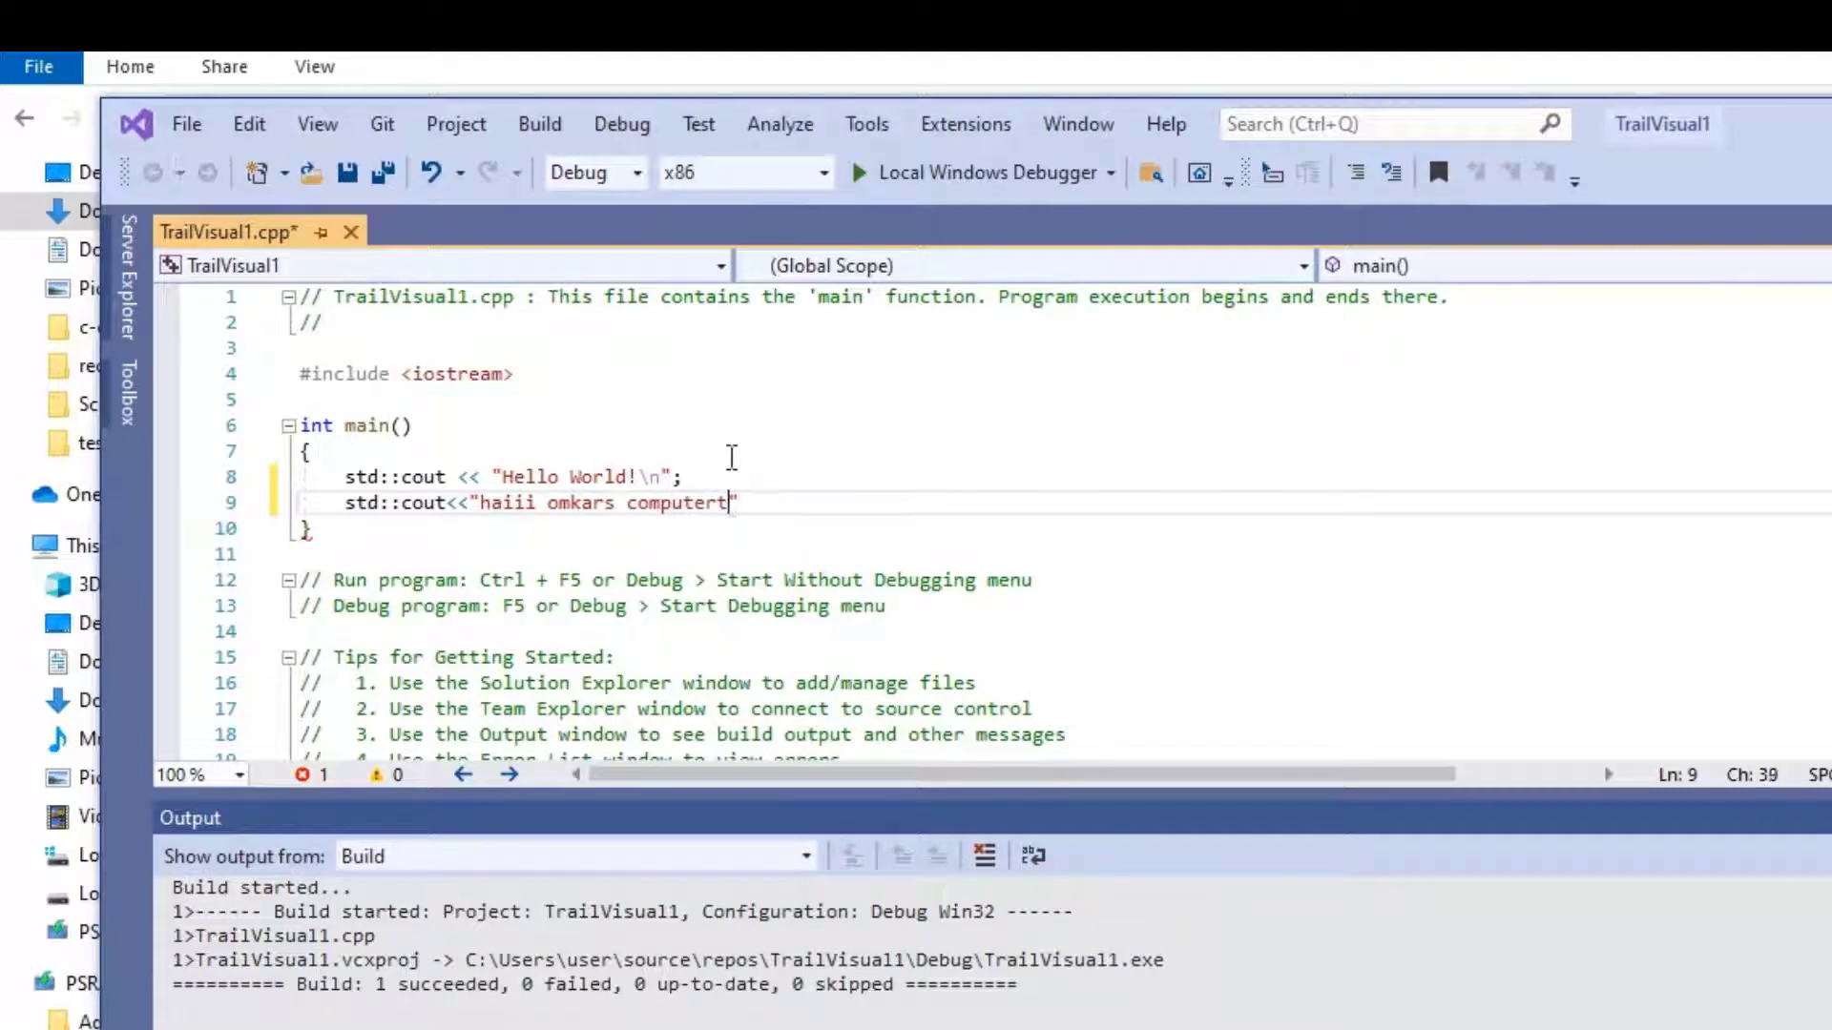
pyautogui.write('education"')
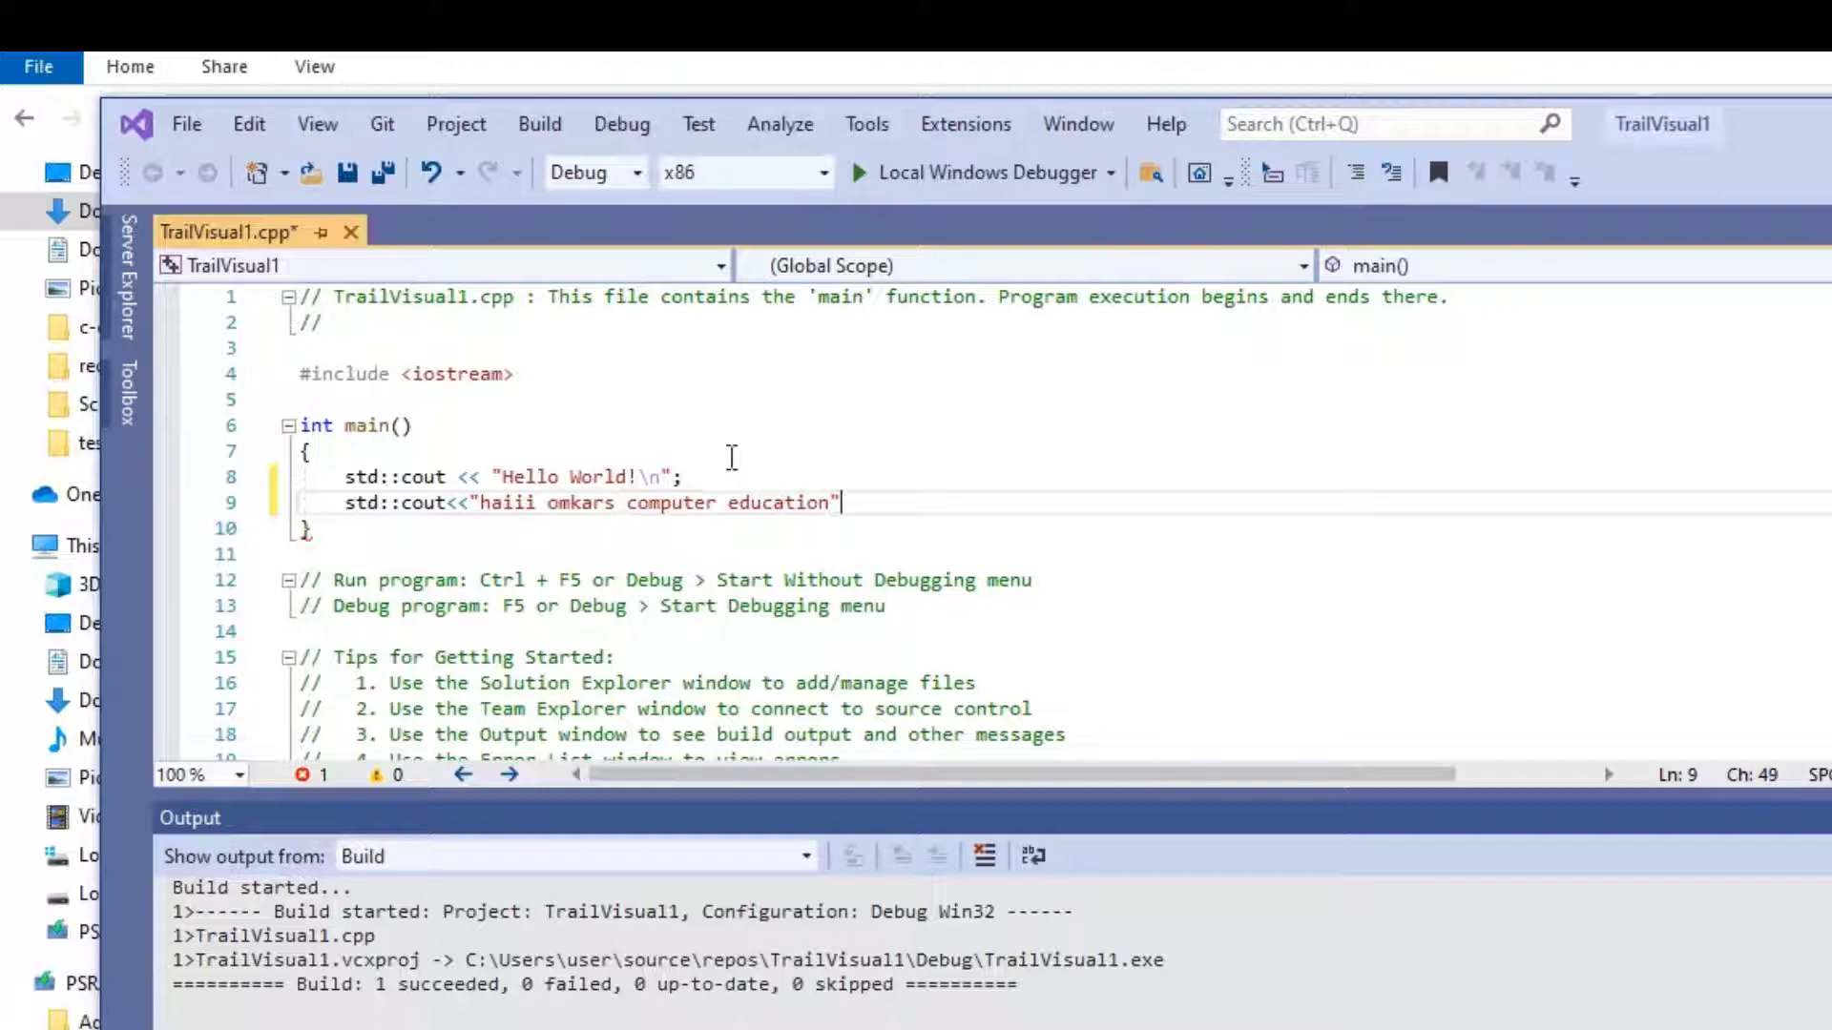
pyautogui.write(';')
# Replace the word "haiii" with "welcome to" in the string of the second cout statement
pyautogui.press('Left')
pyautogui.press('Left')
pyautogui.press('Left')
pyautogui.press('Left')
pyautogui.press('Left')
pyautogui.press('Left')
pyautogui.press('Left')
pyautogui.press('Left')
pyautogui.press('Left')
pyautogui.press('Left')
pyautogui.press('Left')
pyautogui.press('Left')
pyautogui.press('Left')
pyautogui.press('Left')
pyautogui.press('Left')
pyautogui.press('Left')
pyautogui.press('Left')
pyautogui.press('Left')
pyautogui.press('Left')
pyautogui.press('Left')
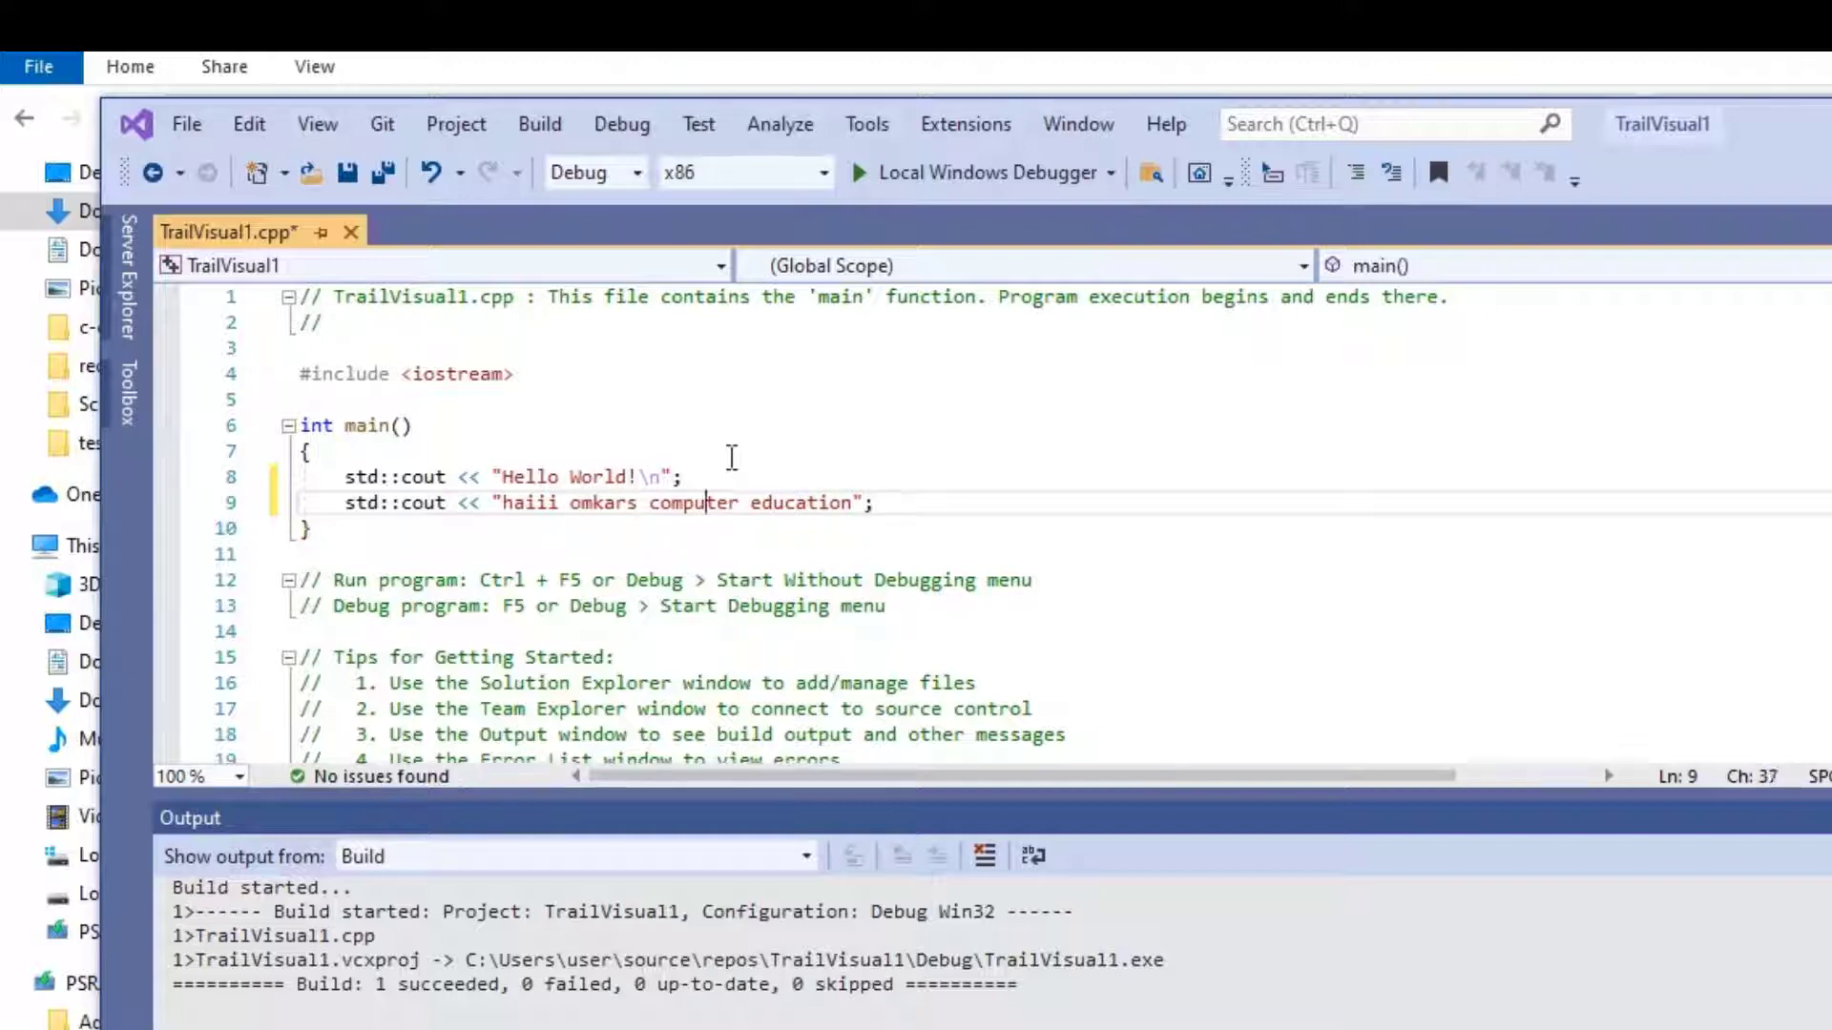
pyautogui.press('BackSpace')
pyautogui.press('BackSpace')
pyautogui.press('BackSpace')
pyautogui.press('BackSpace')
pyautogui.press('BackSpace')
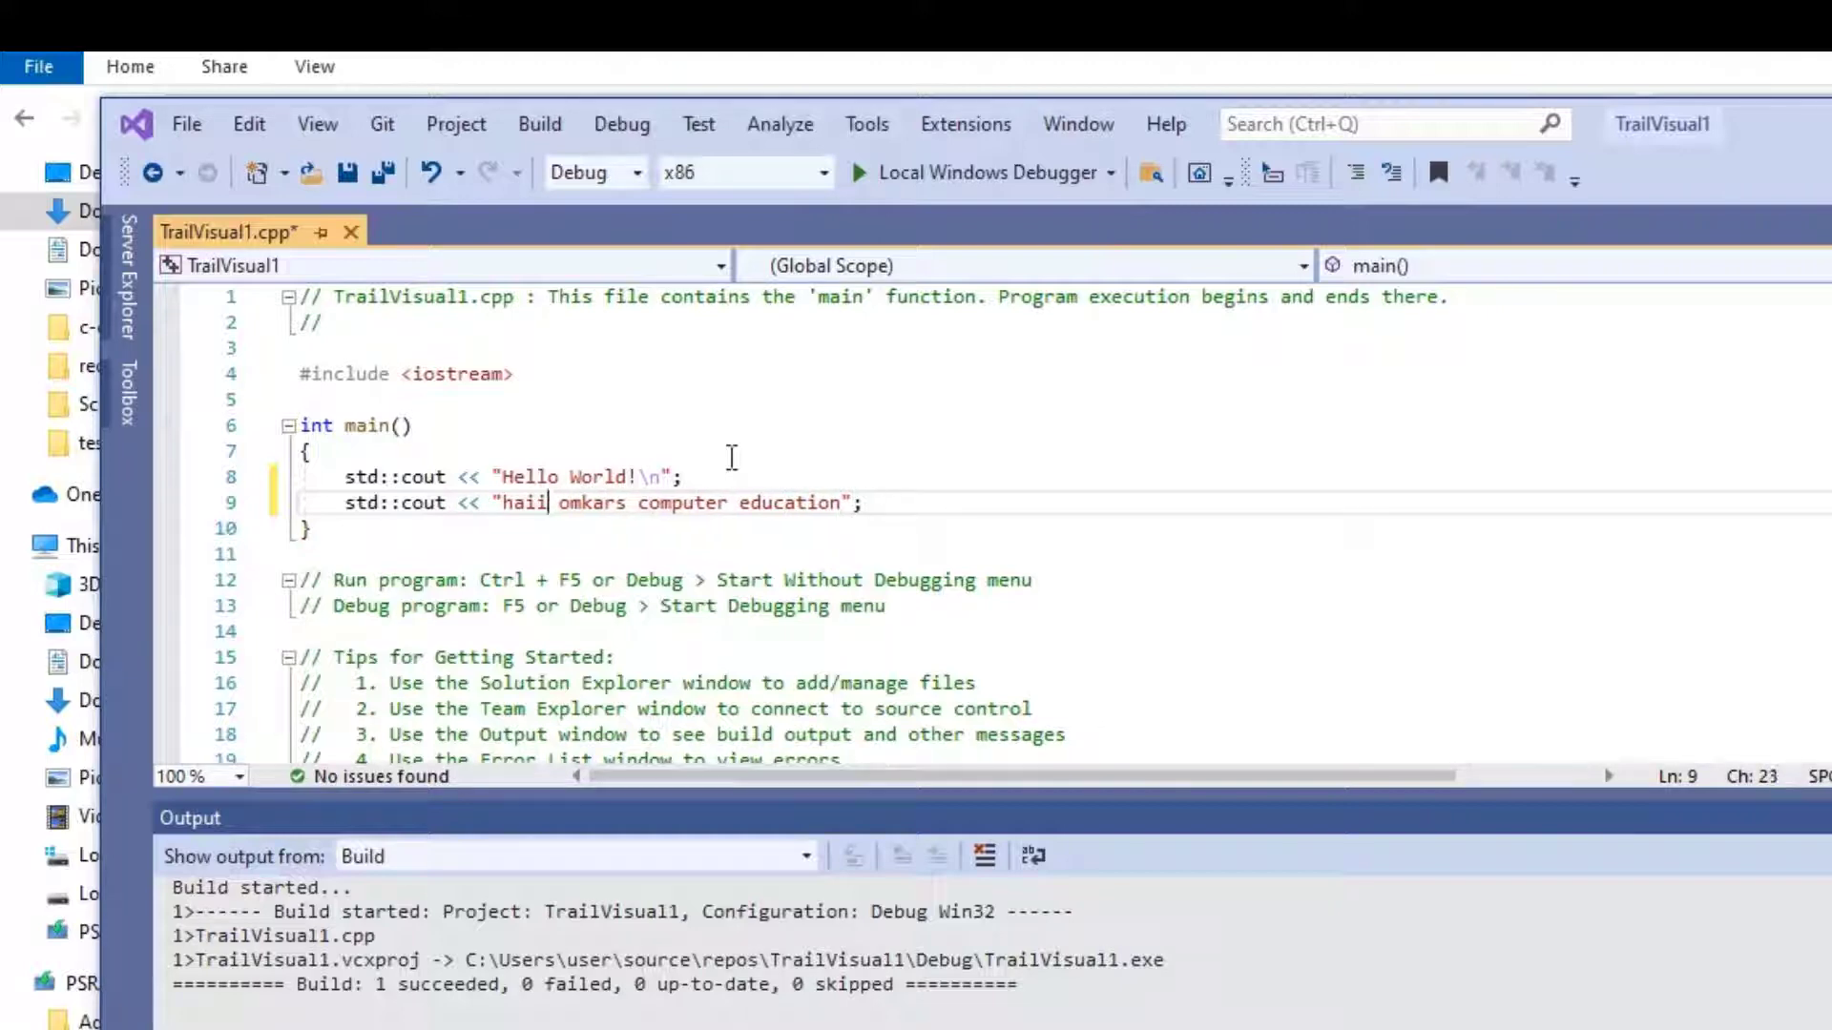
pyautogui.write('welcomem')
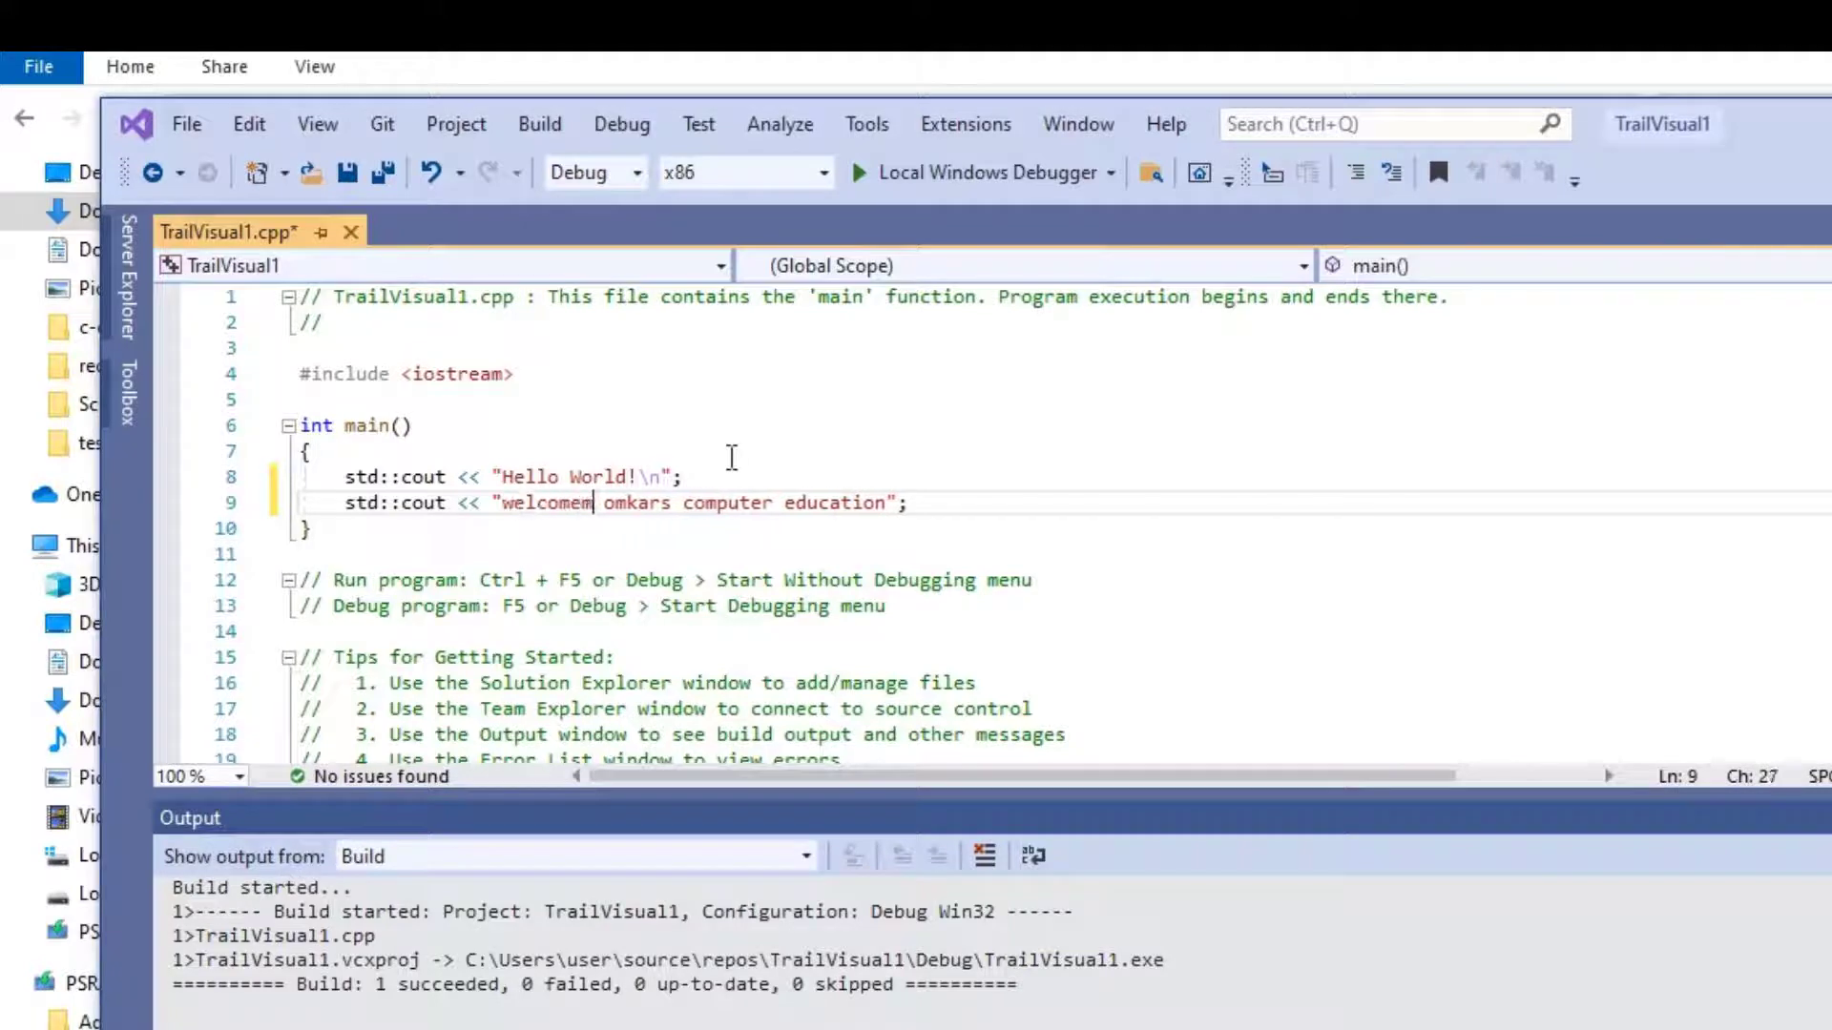
pyautogui.press('BackSpace')
pyautogui.write('to')
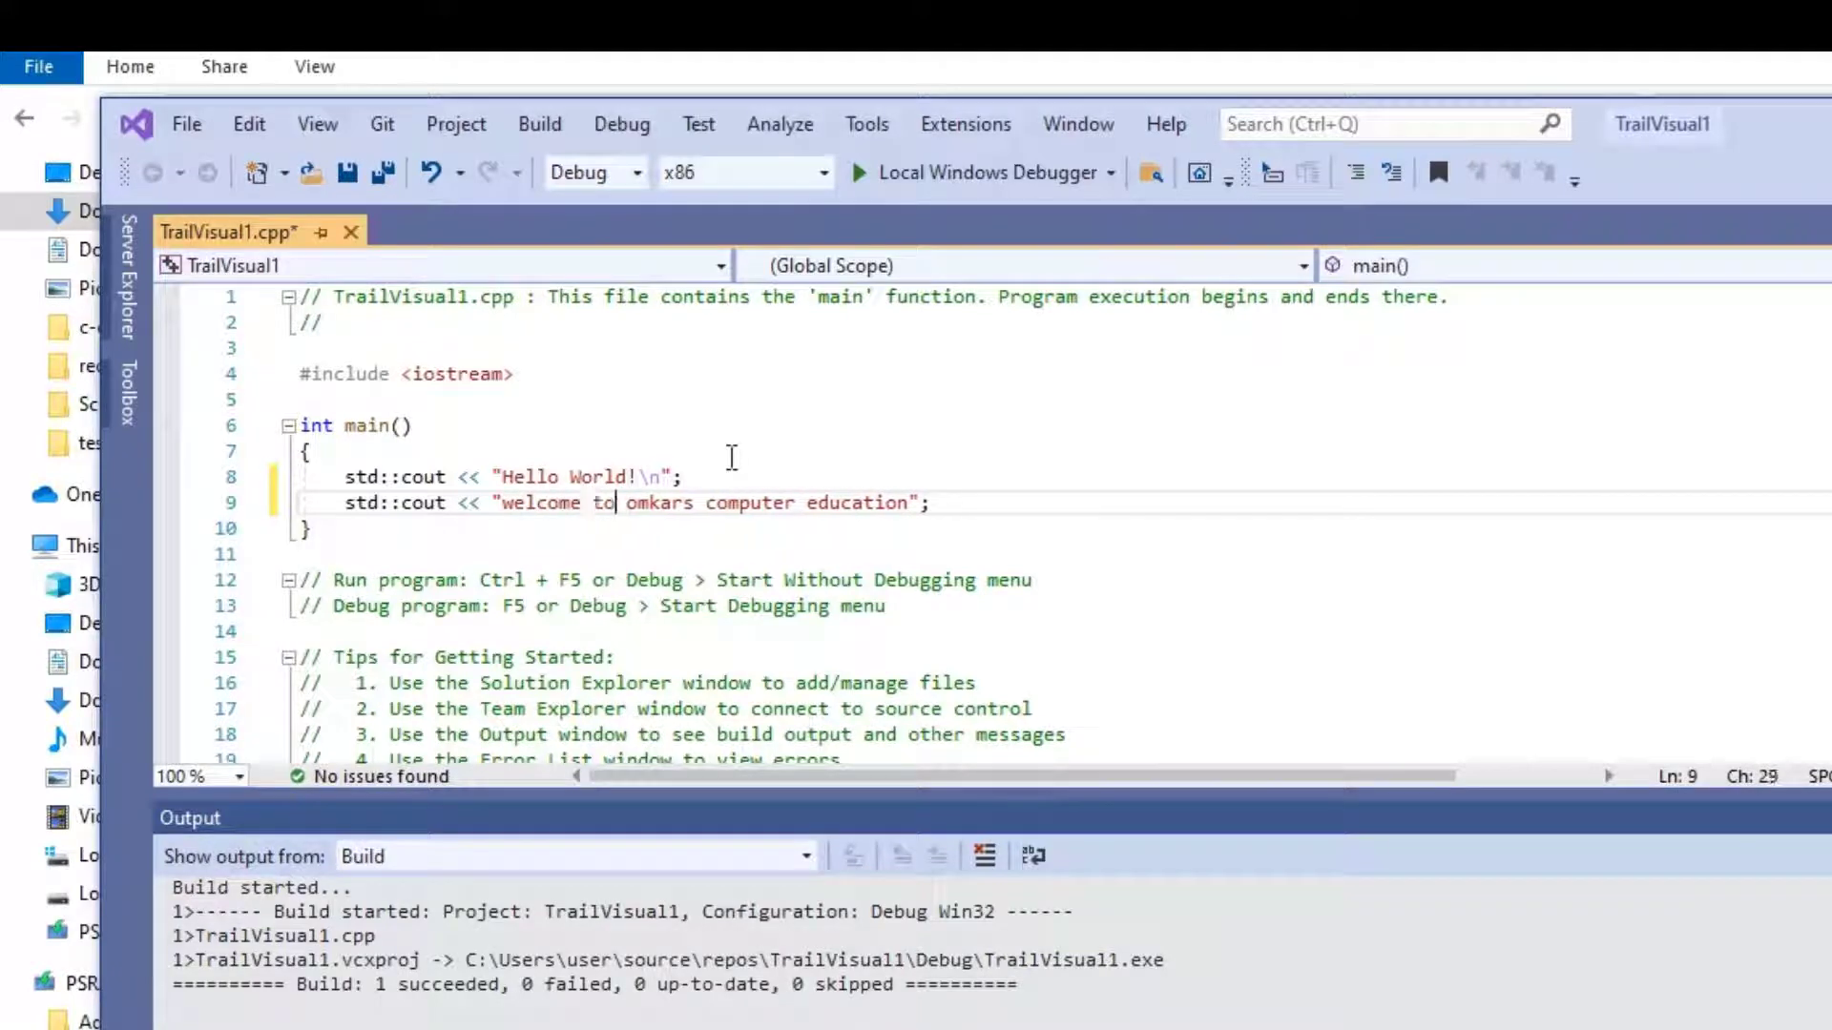
# Run the project without debugging, move the console clear of the code, and highlight its two printed lines
pyautogui.click(625, 126)
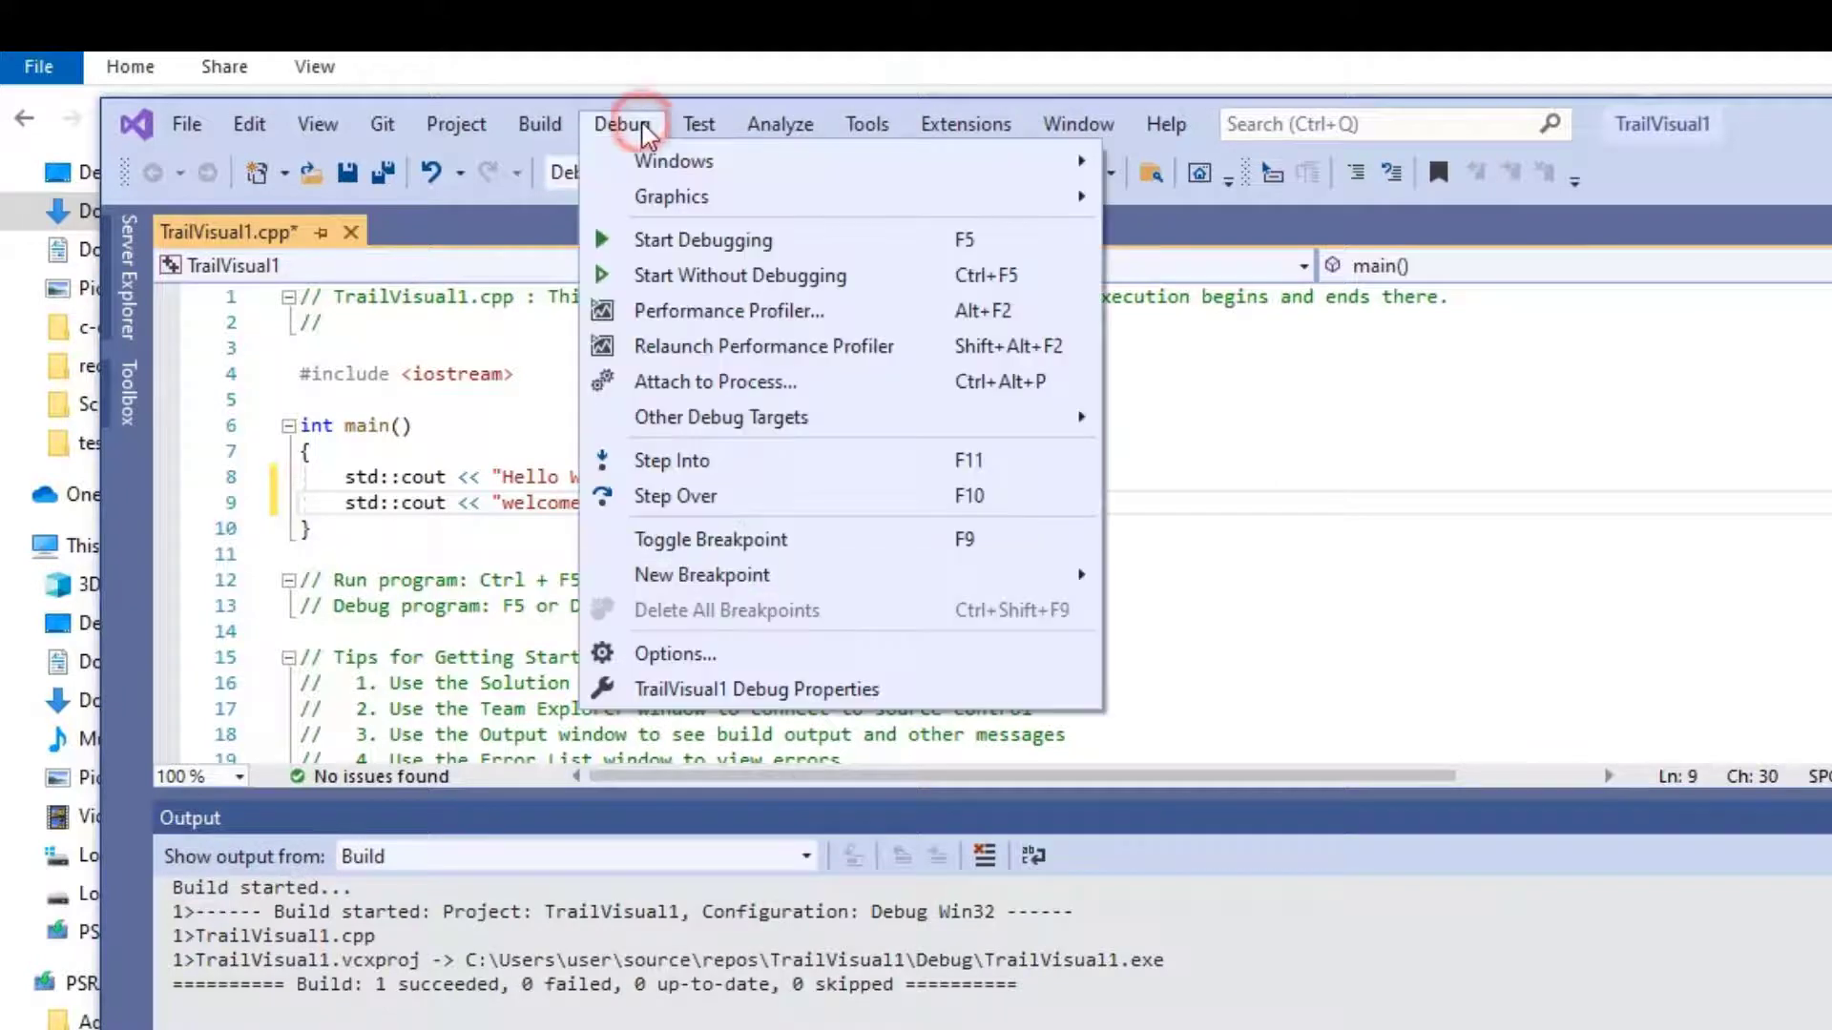
pyautogui.click(671, 276)
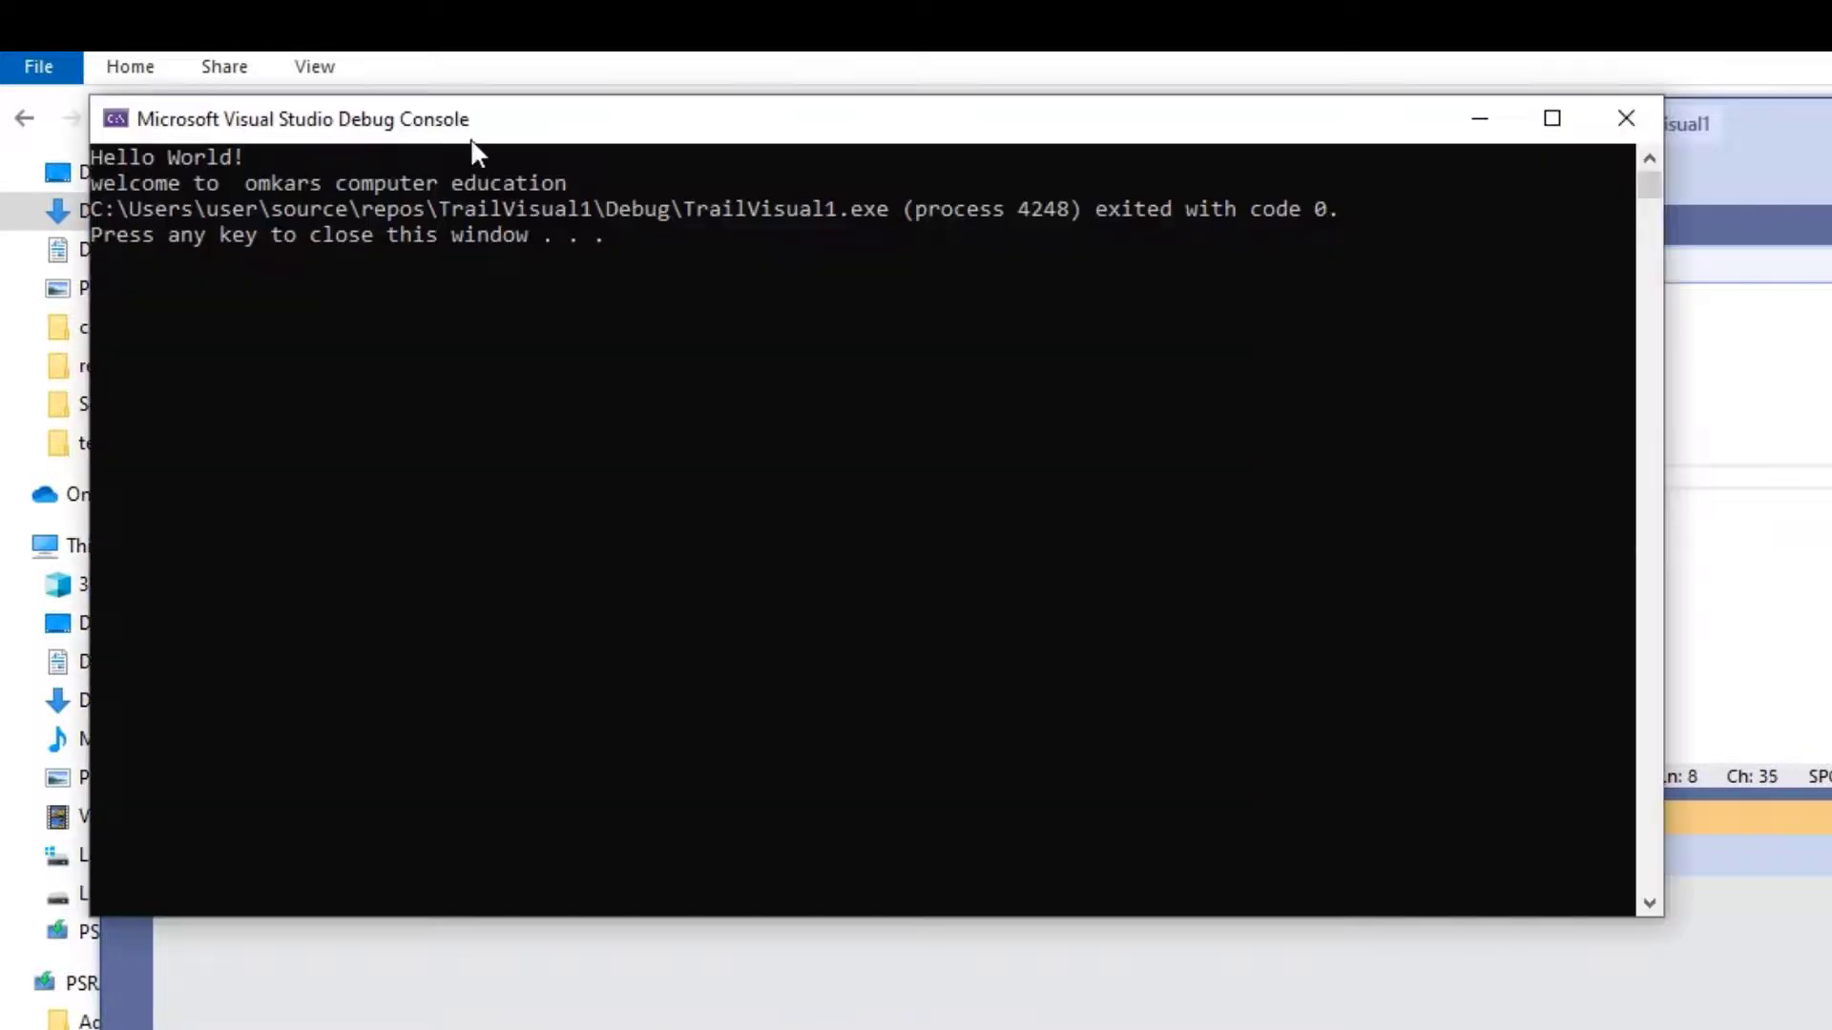
pyautogui.moveTo(471, 141); pyautogui.dragTo(1004, 578)
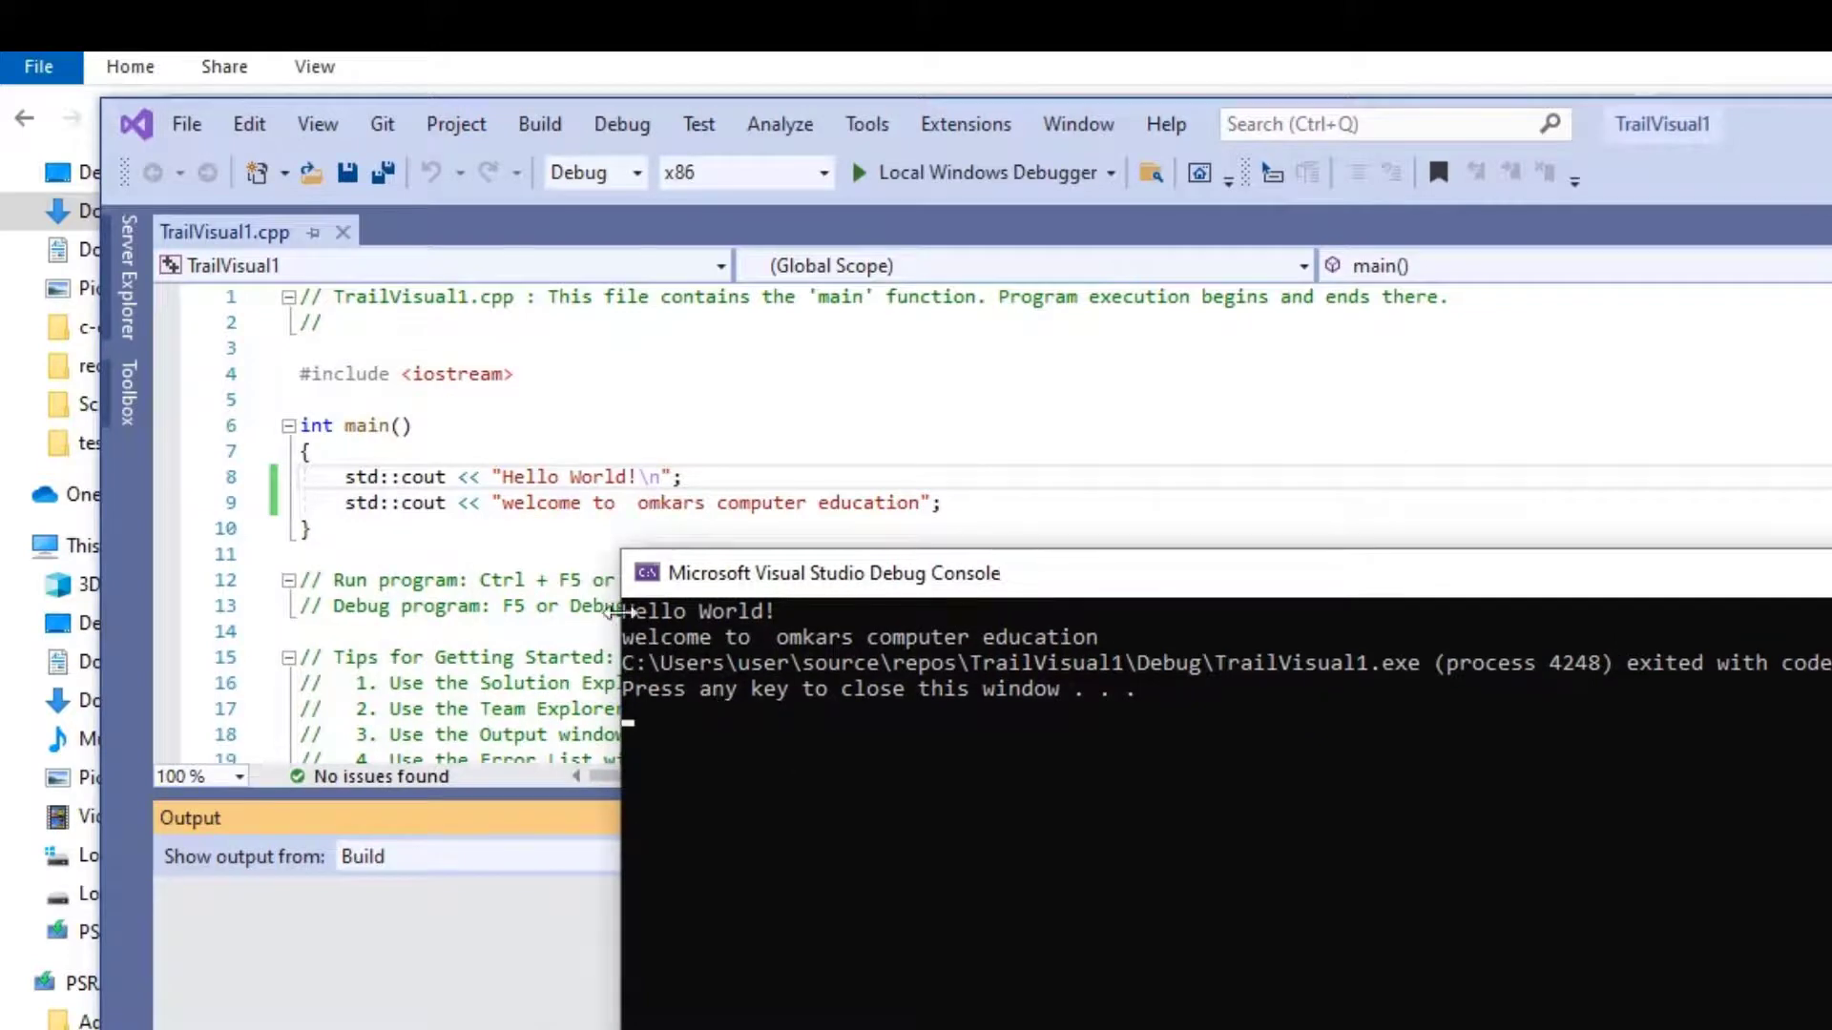
pyautogui.moveTo(616, 610); pyautogui.dragTo(1200, 641)
pyautogui.click(1044, 572)
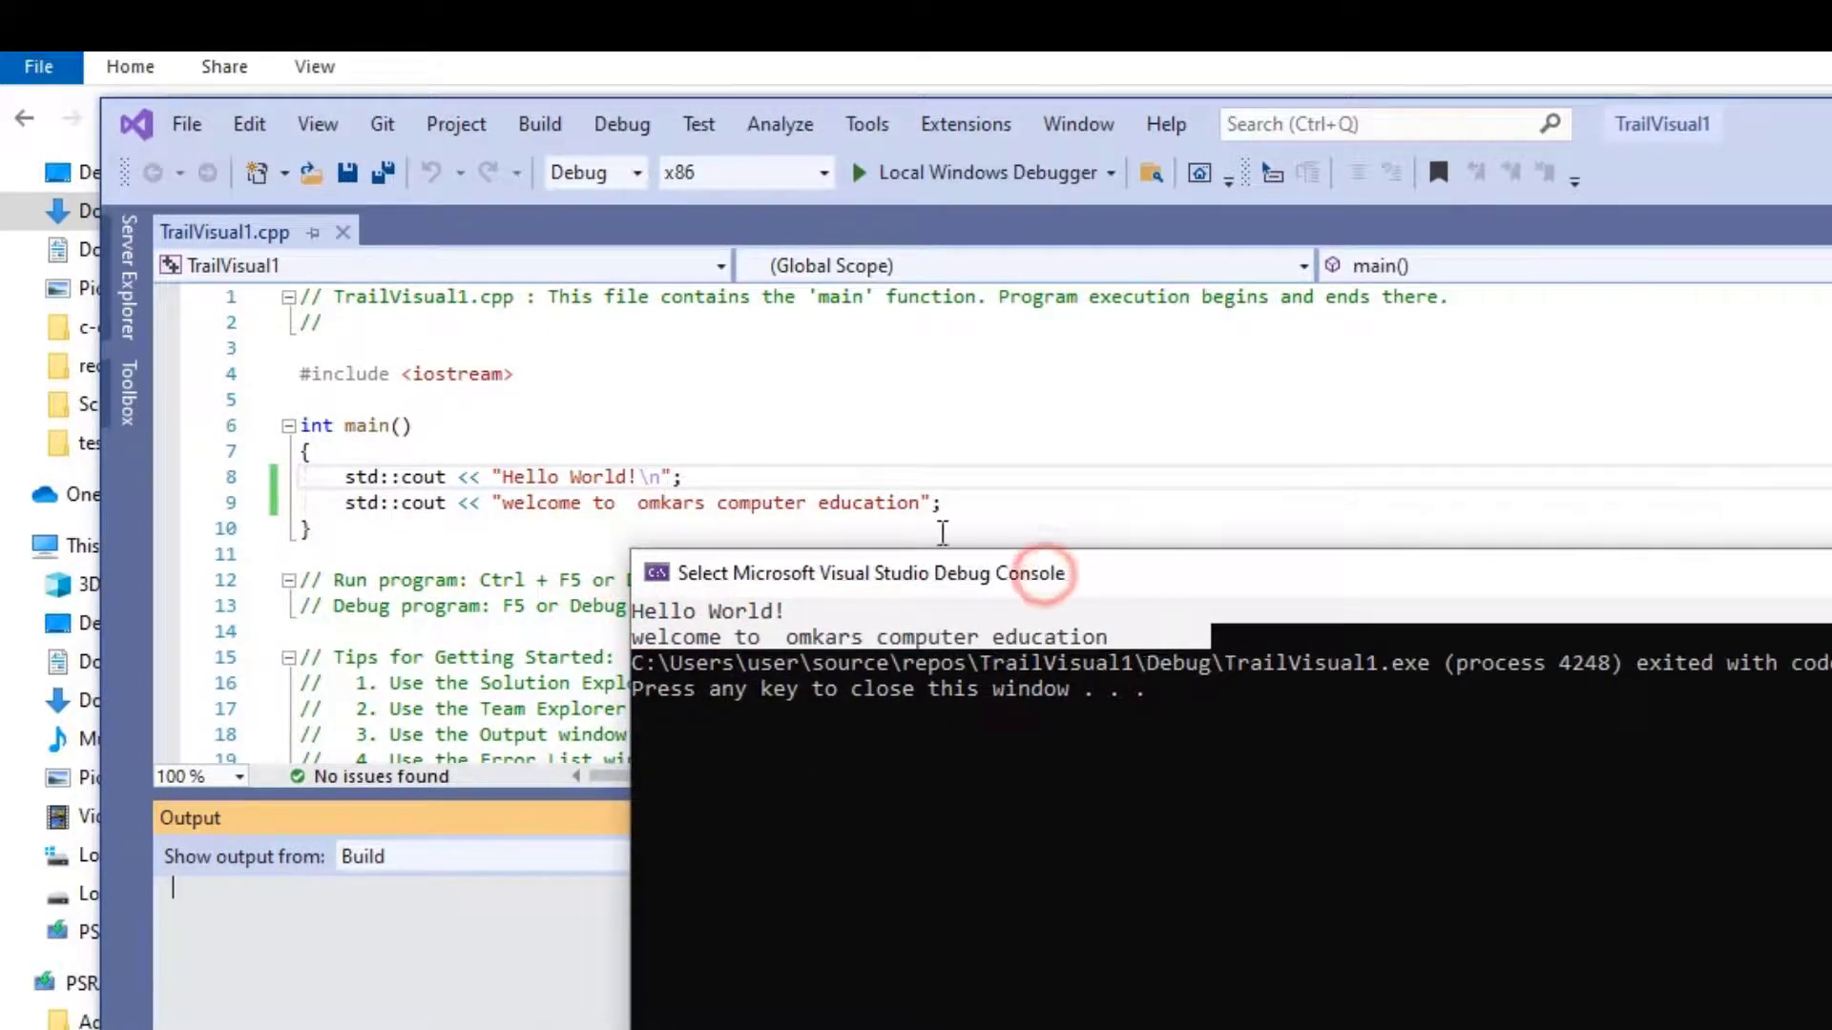
# Highlight both cout statements in main to compare them with the console output, and close the console
pyautogui.moveTo(944, 503); pyautogui.dragTo(277, 477)
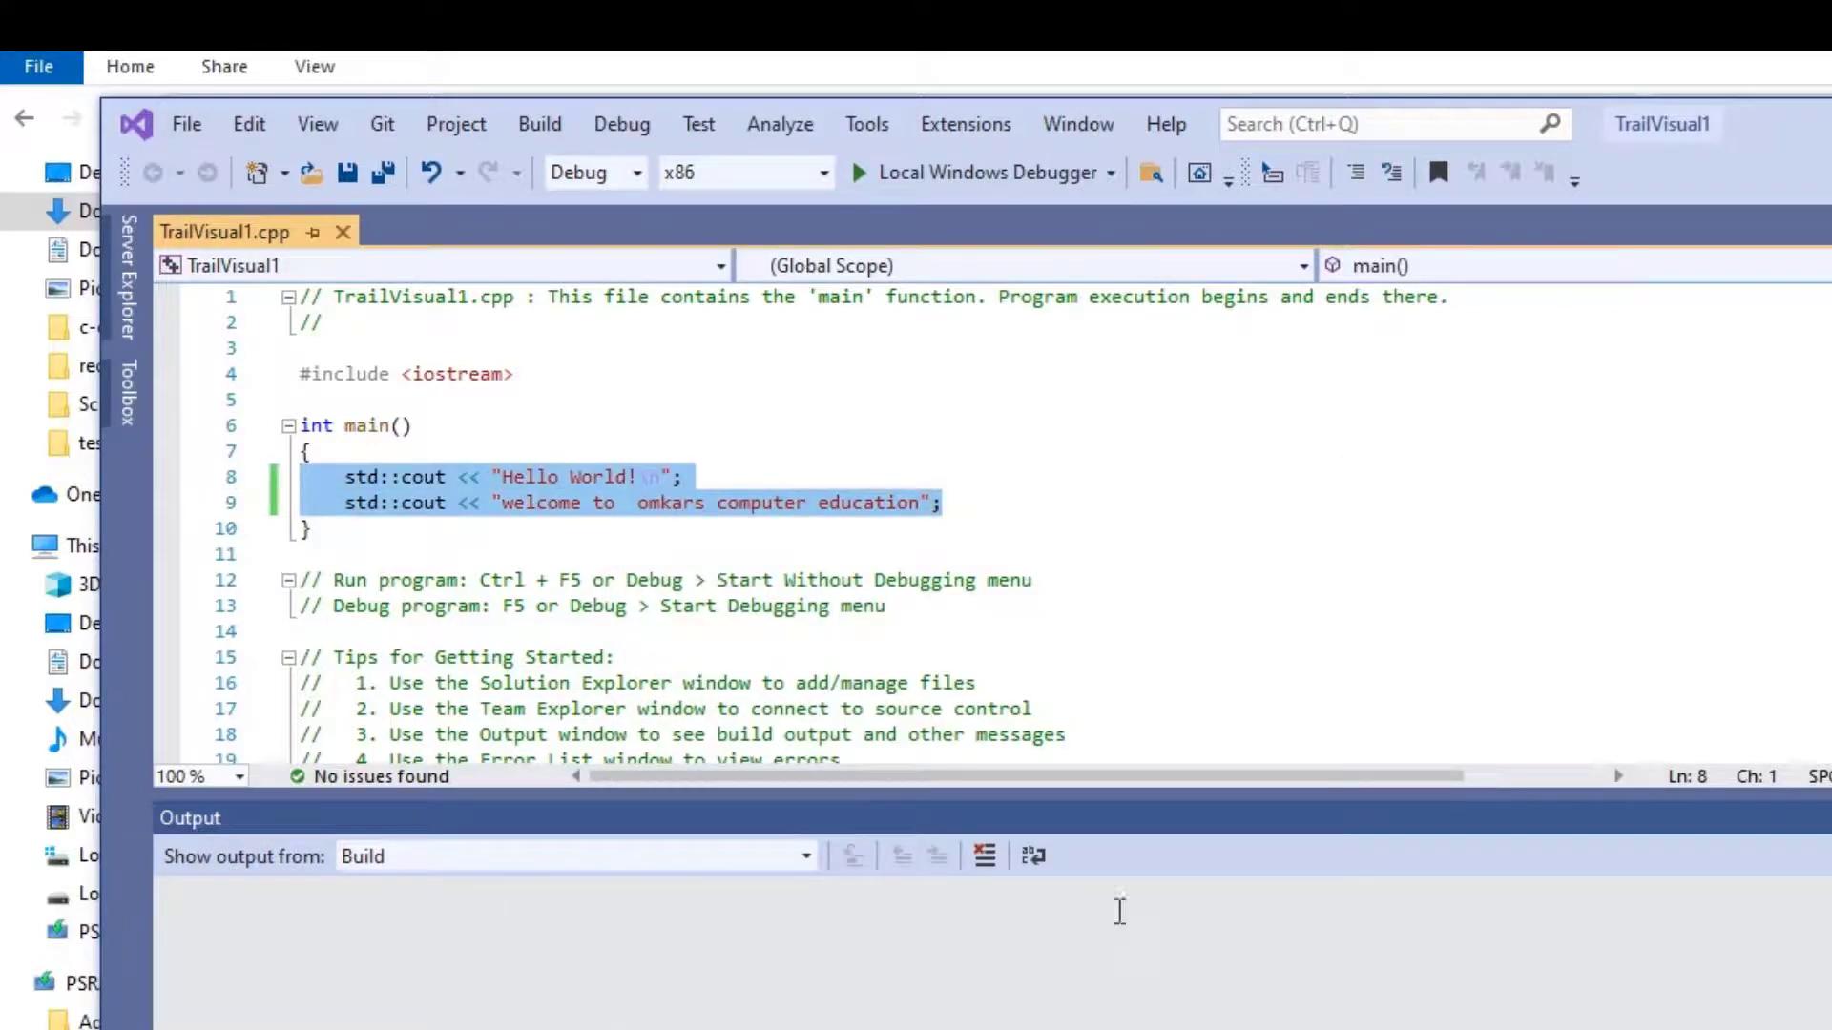
pyautogui.hotkey('alt', 'Tab')
pyautogui.click(1009, 638)
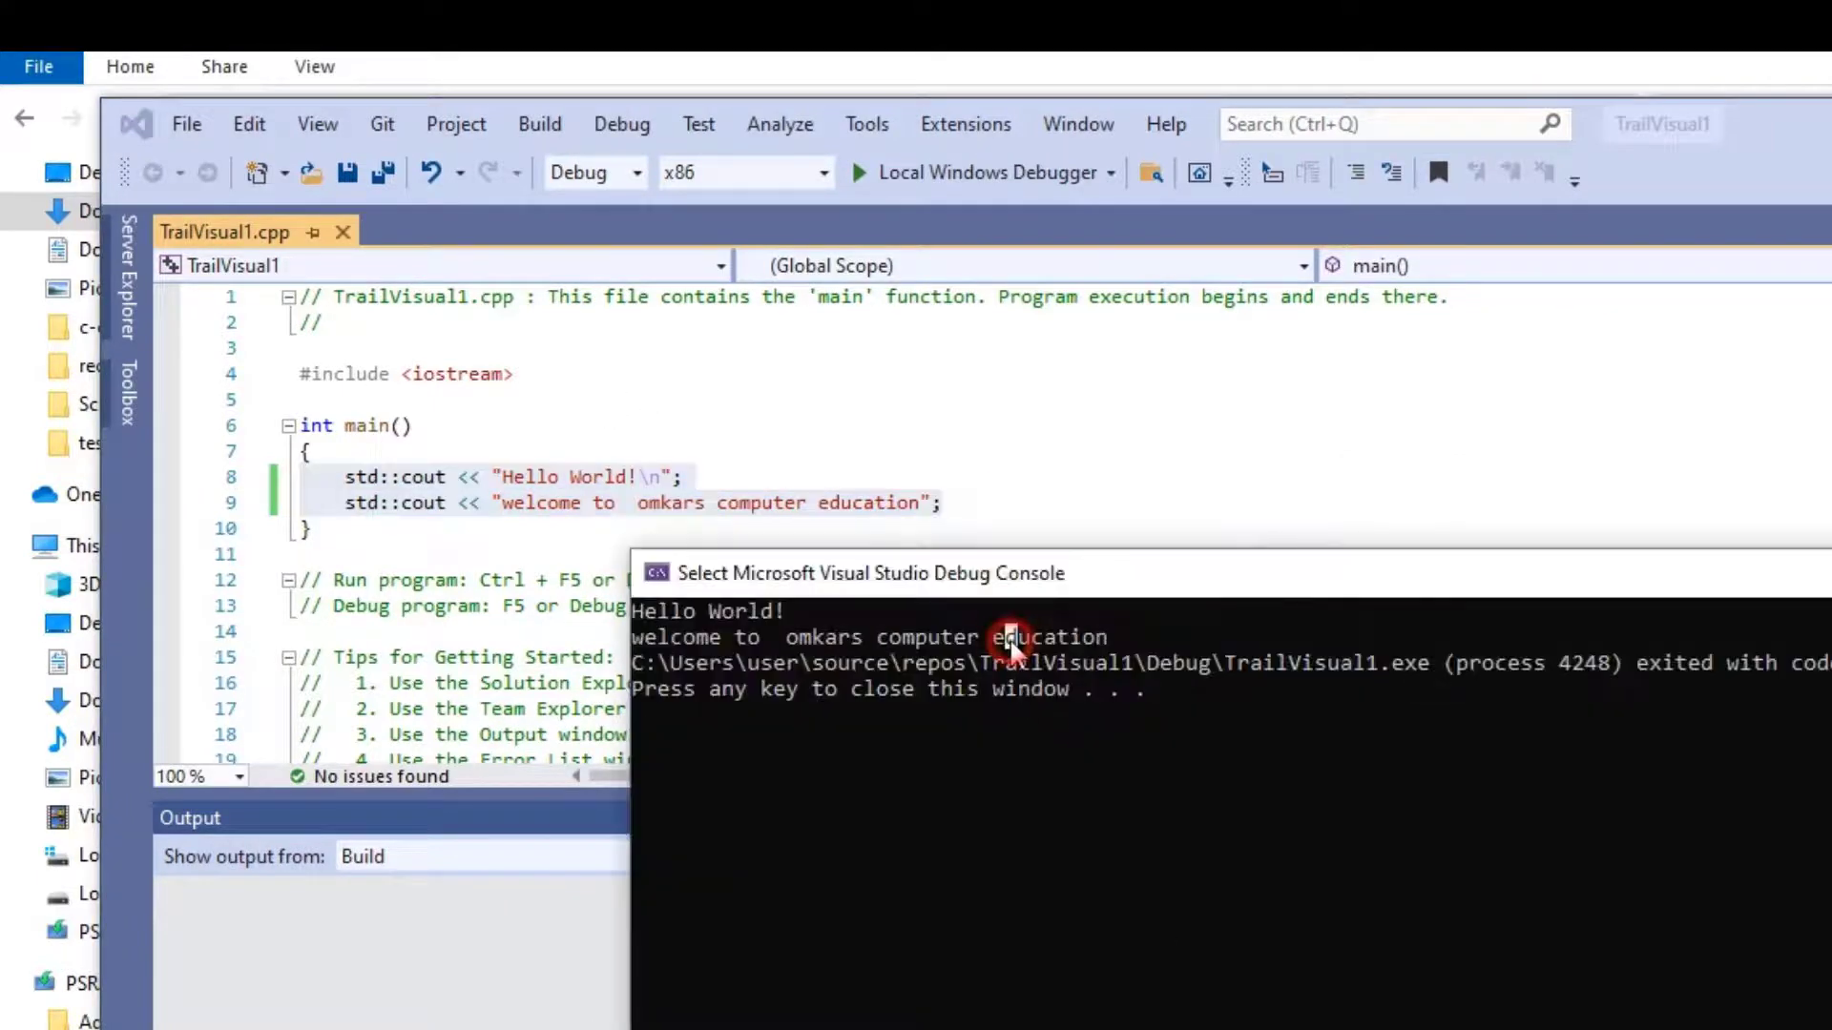
pyautogui.moveTo(1794, 576); pyautogui.dragTo(1233, 525)
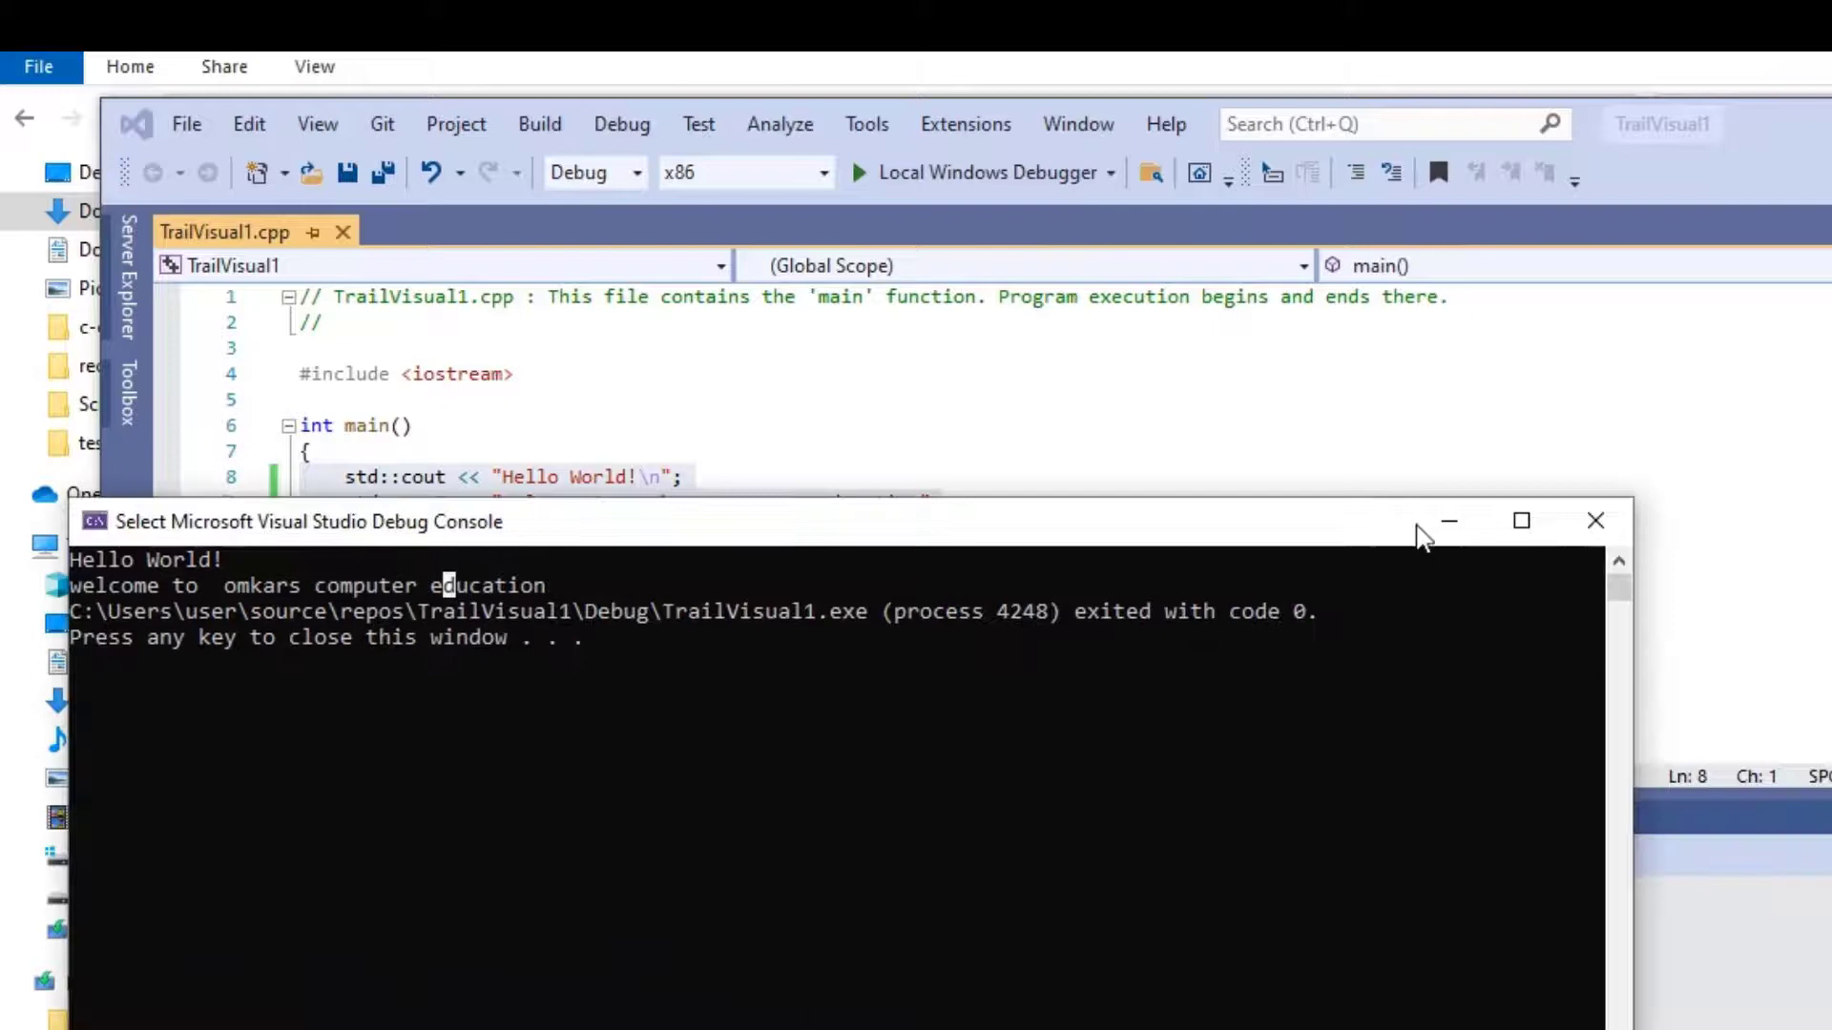
pyautogui.click(1596, 519)
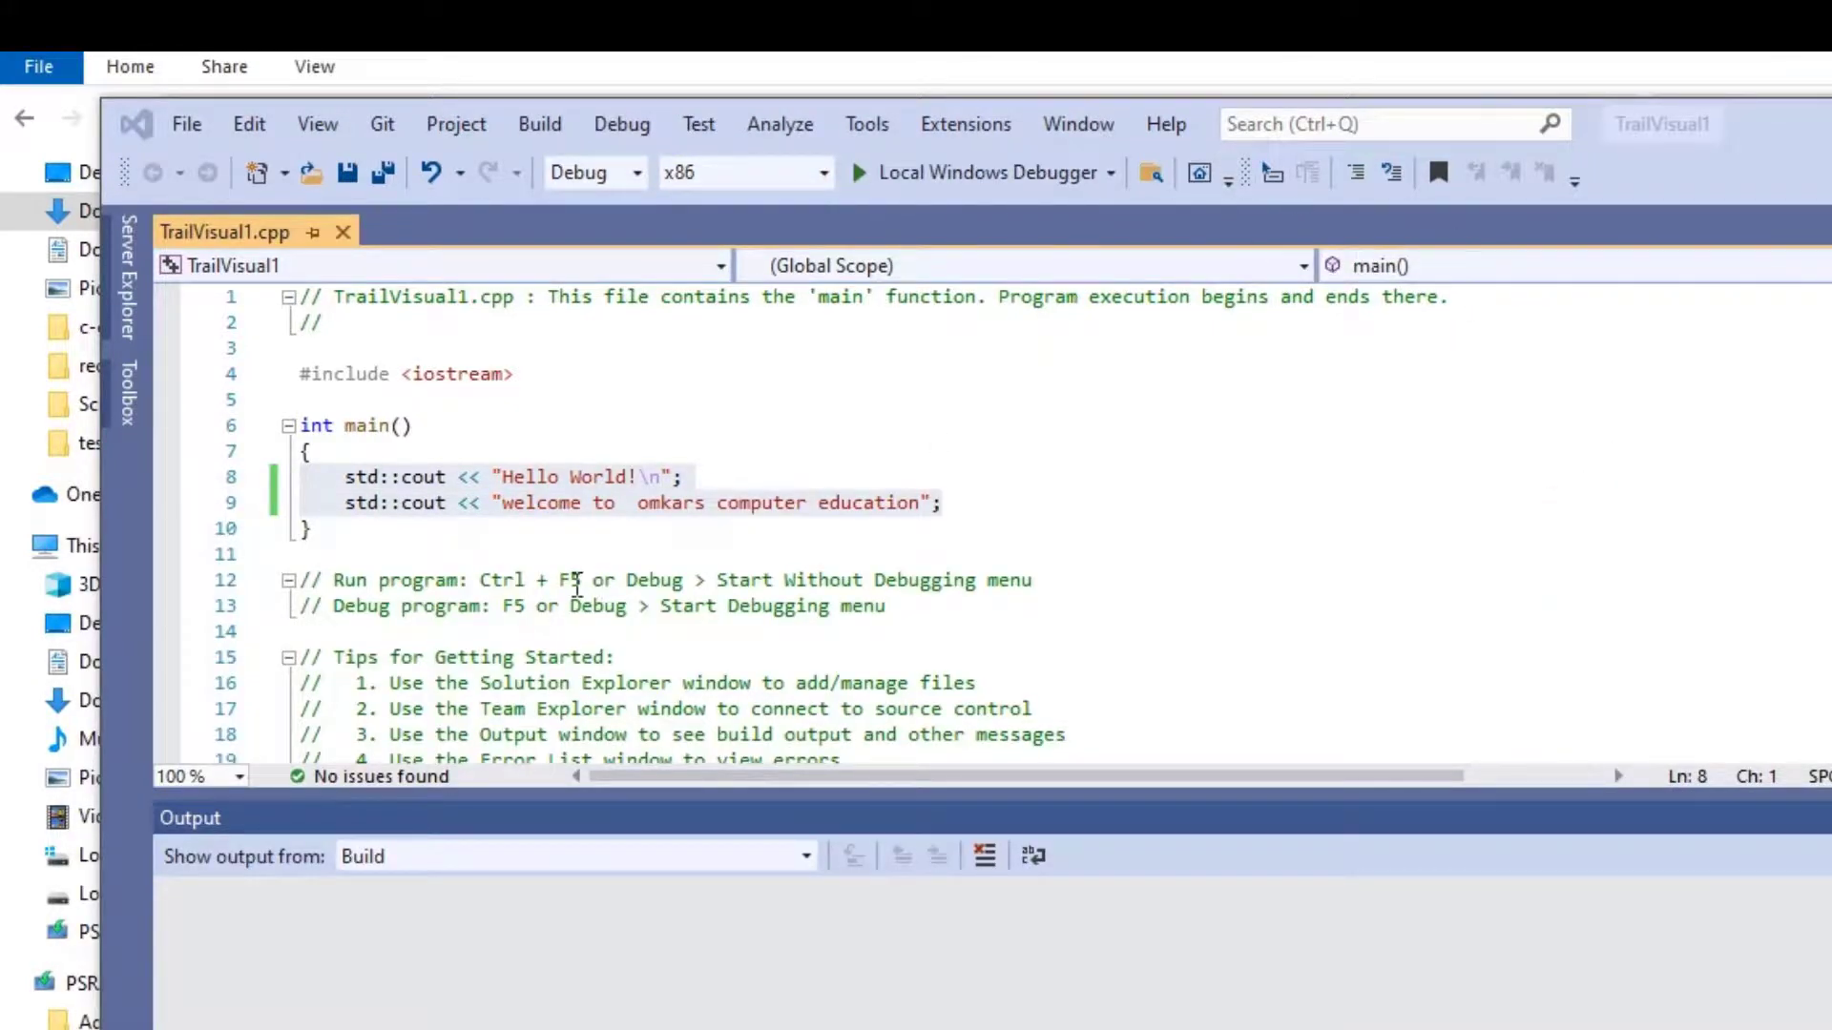
pyautogui.click(572, 580)
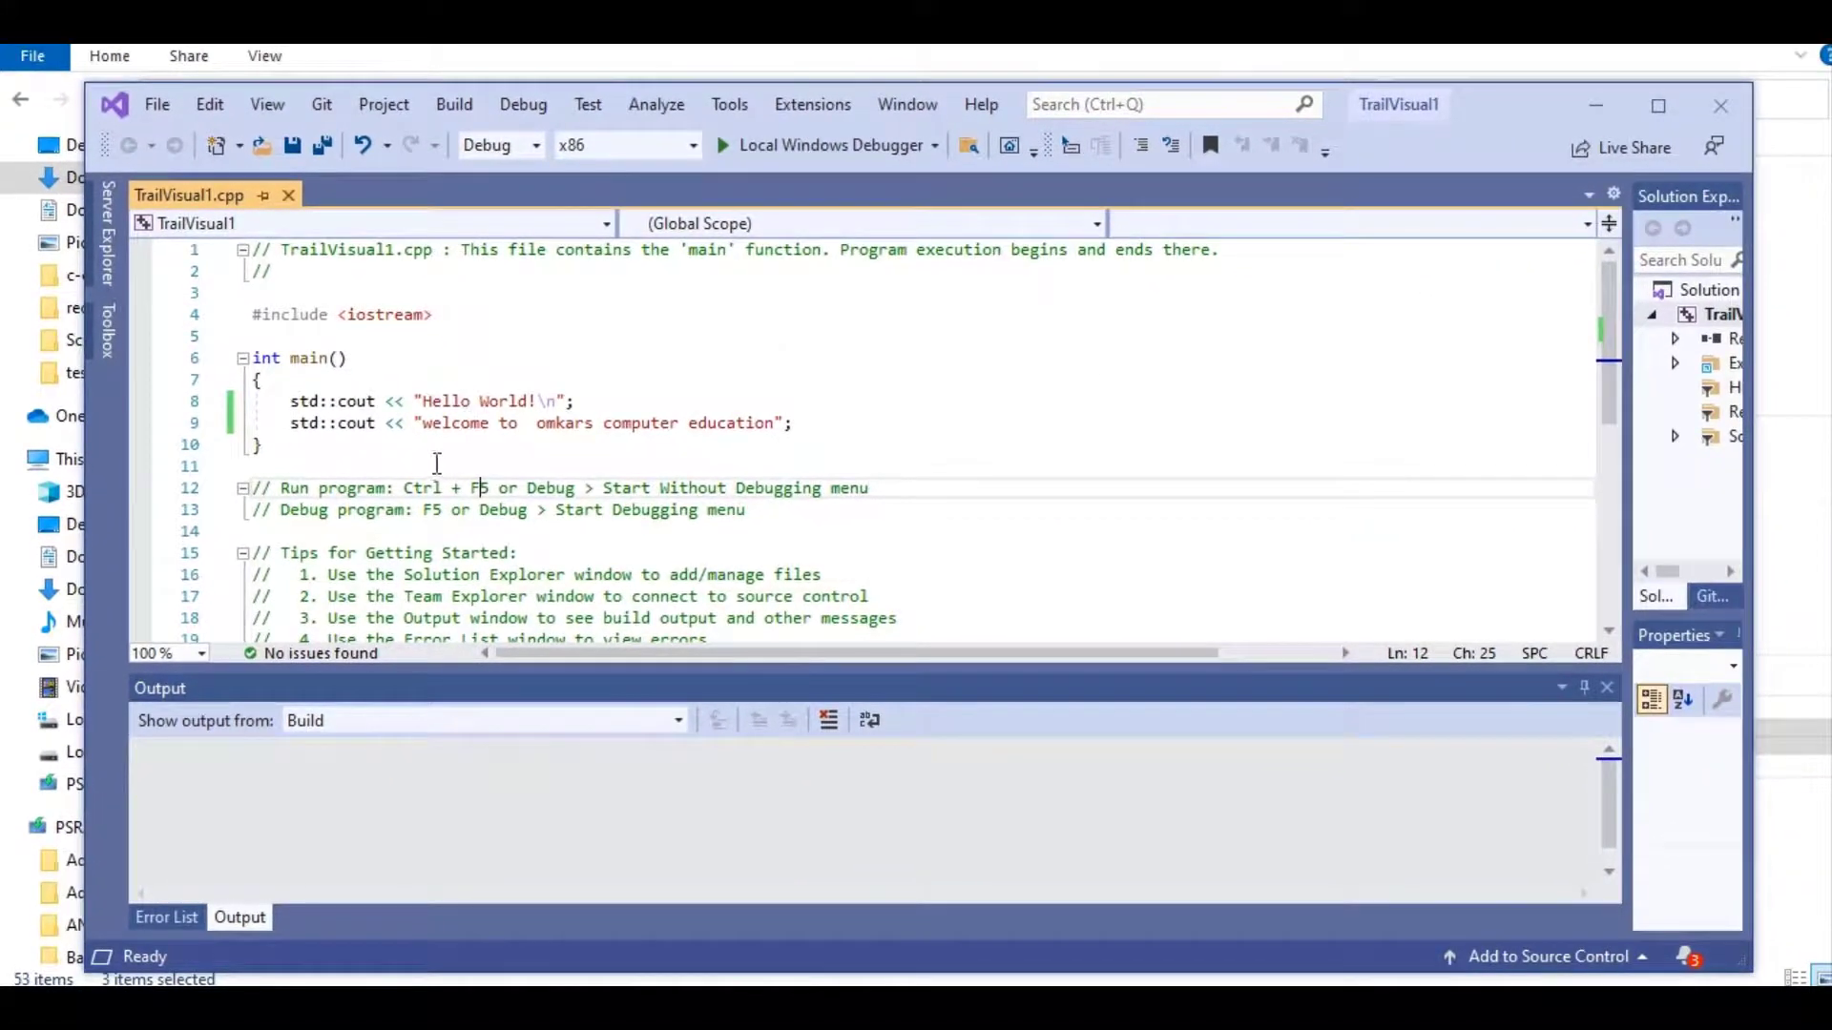
pyautogui.click(430, 444)
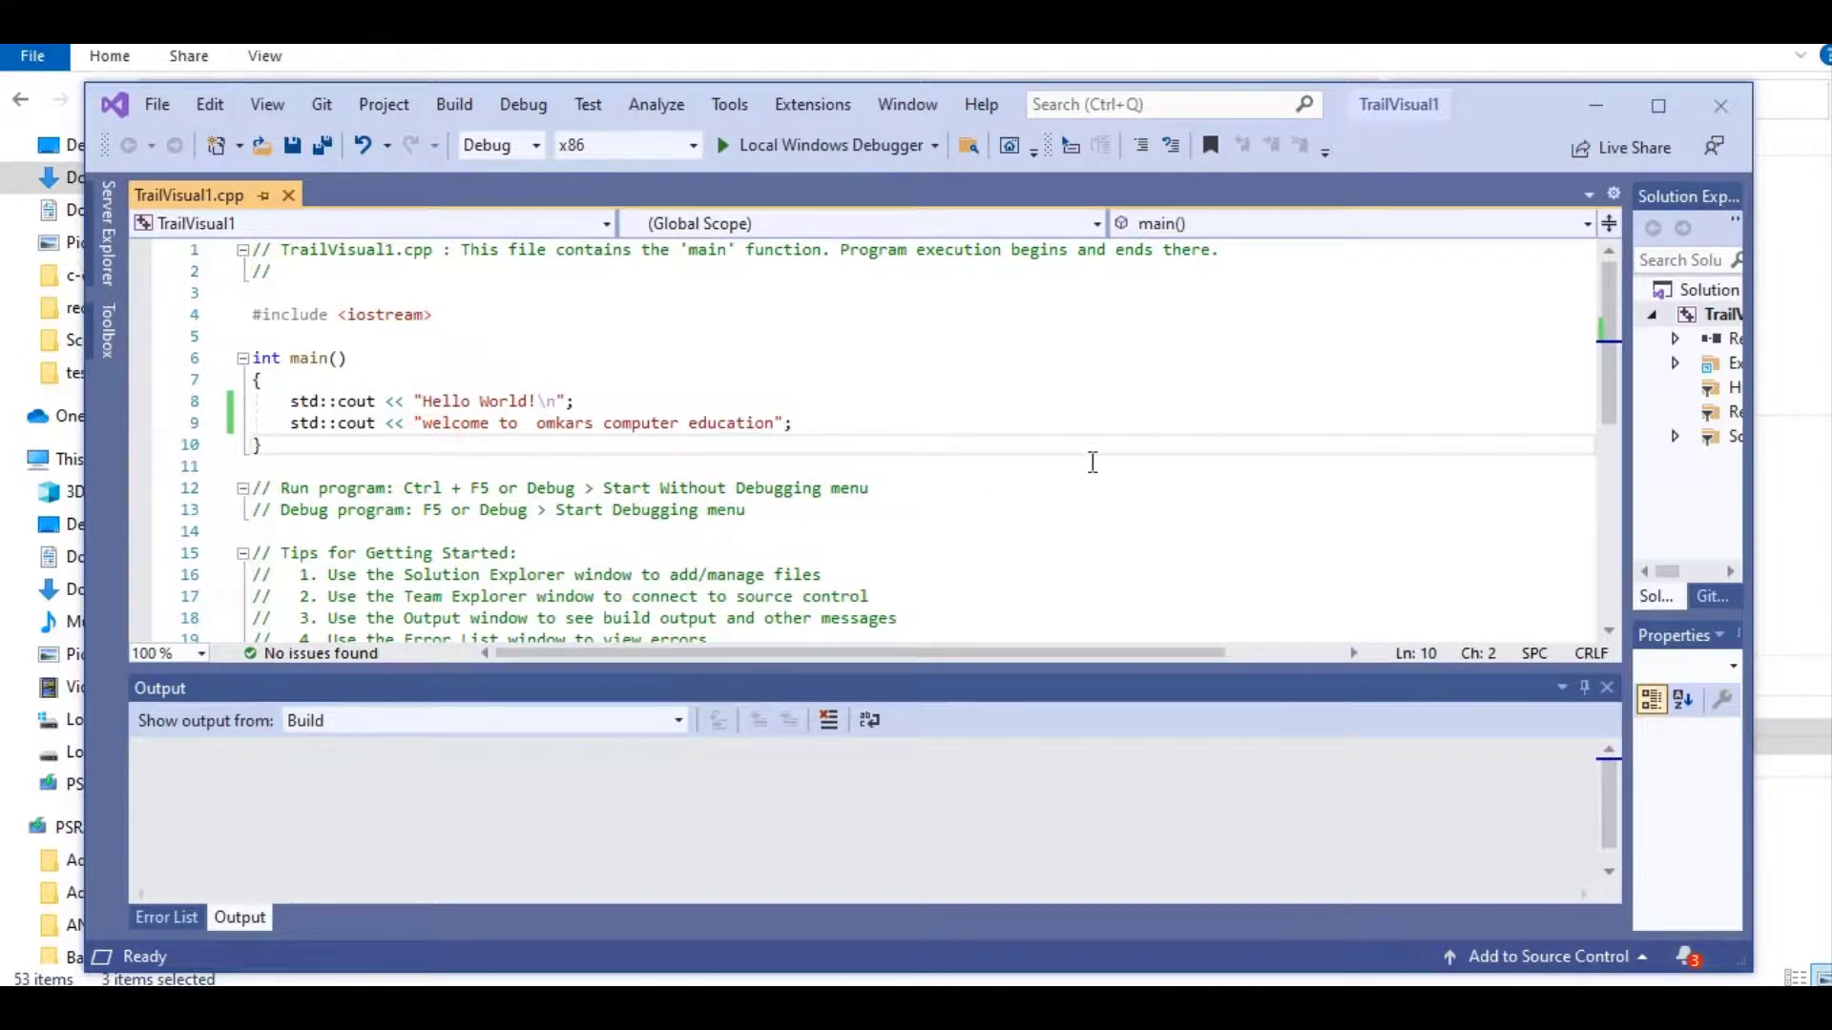
pyautogui.click(1658, 108)
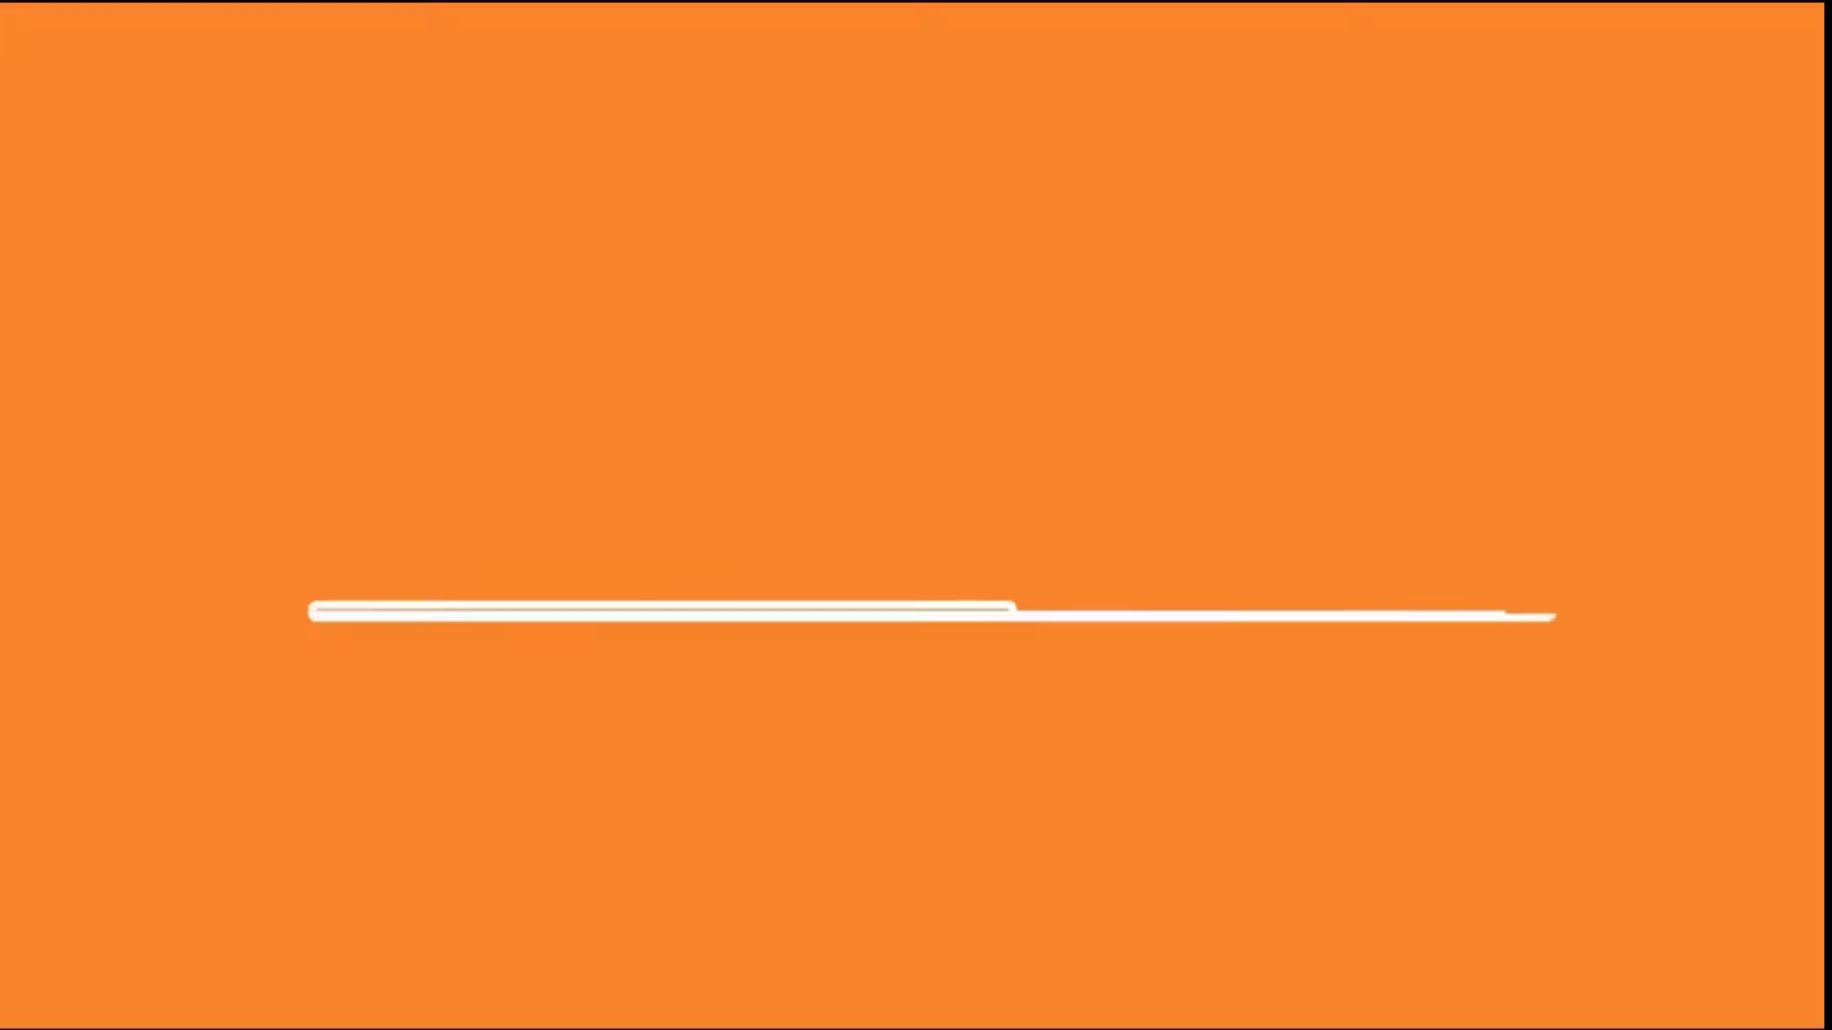